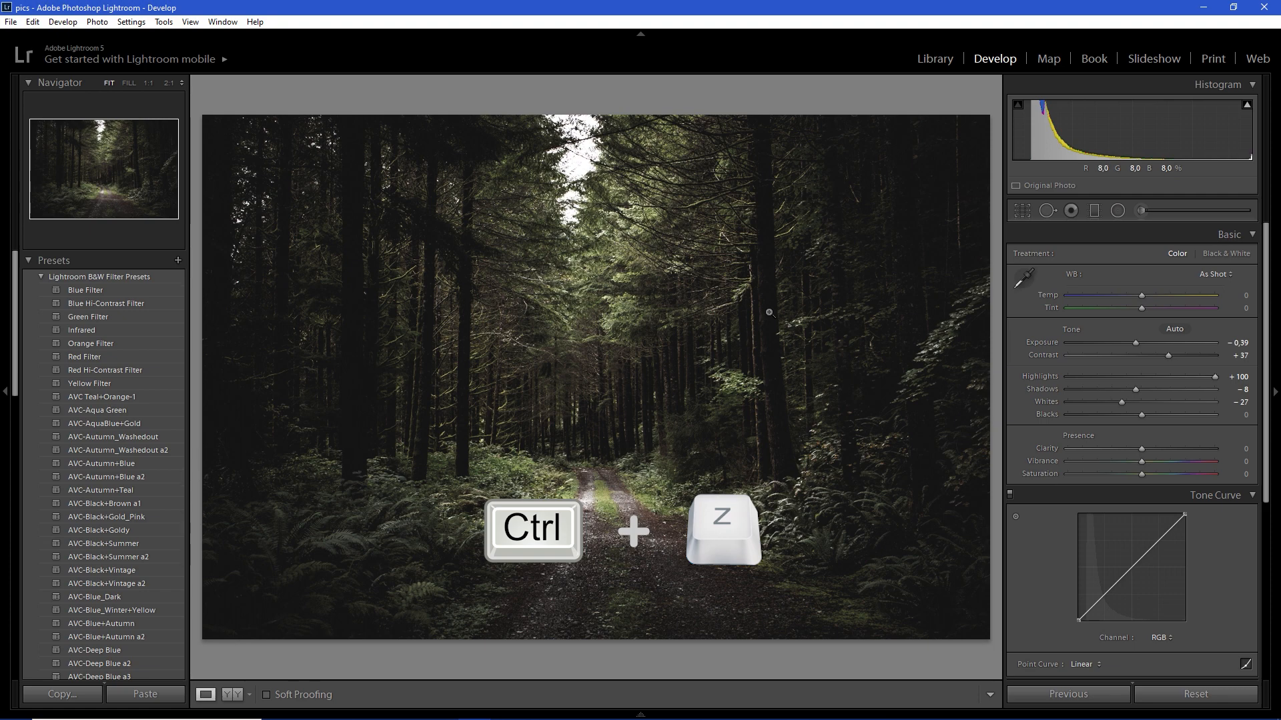
Undo all the tone adjustments one after another until the photo is back to its unedited state.
key(ctrl+z)
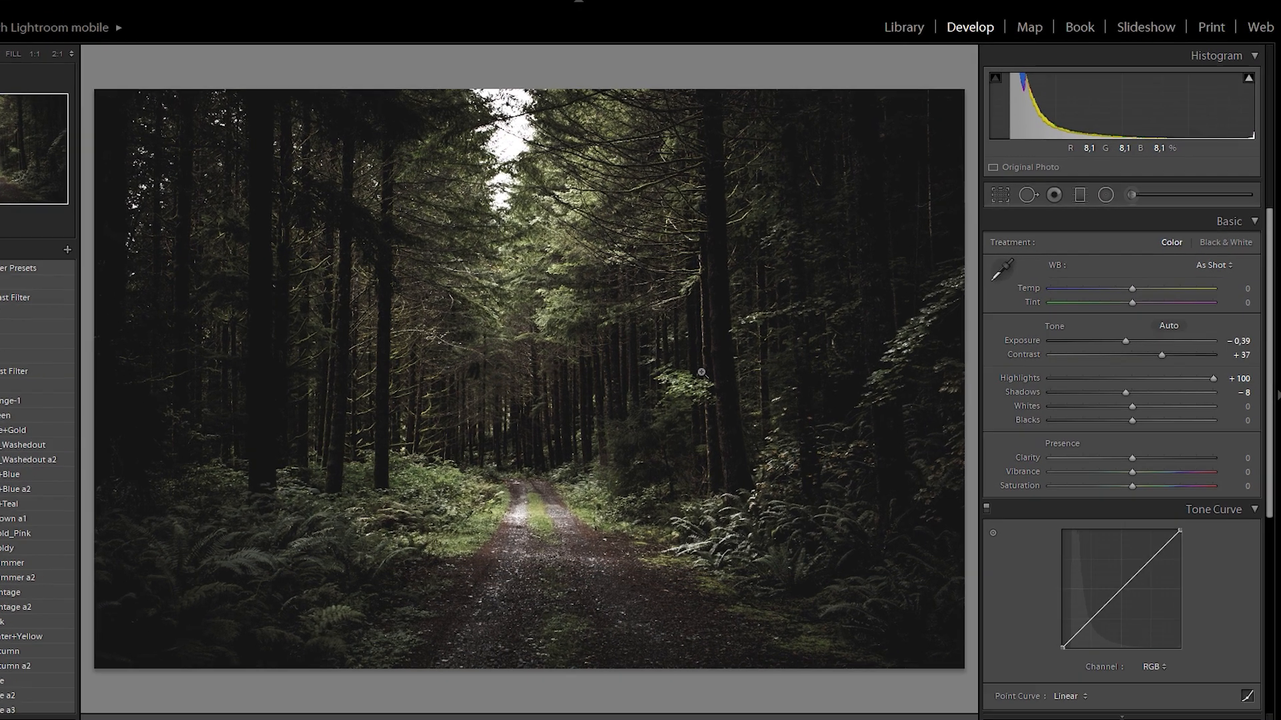
key(ctrl+z)
key(ctrl+z)
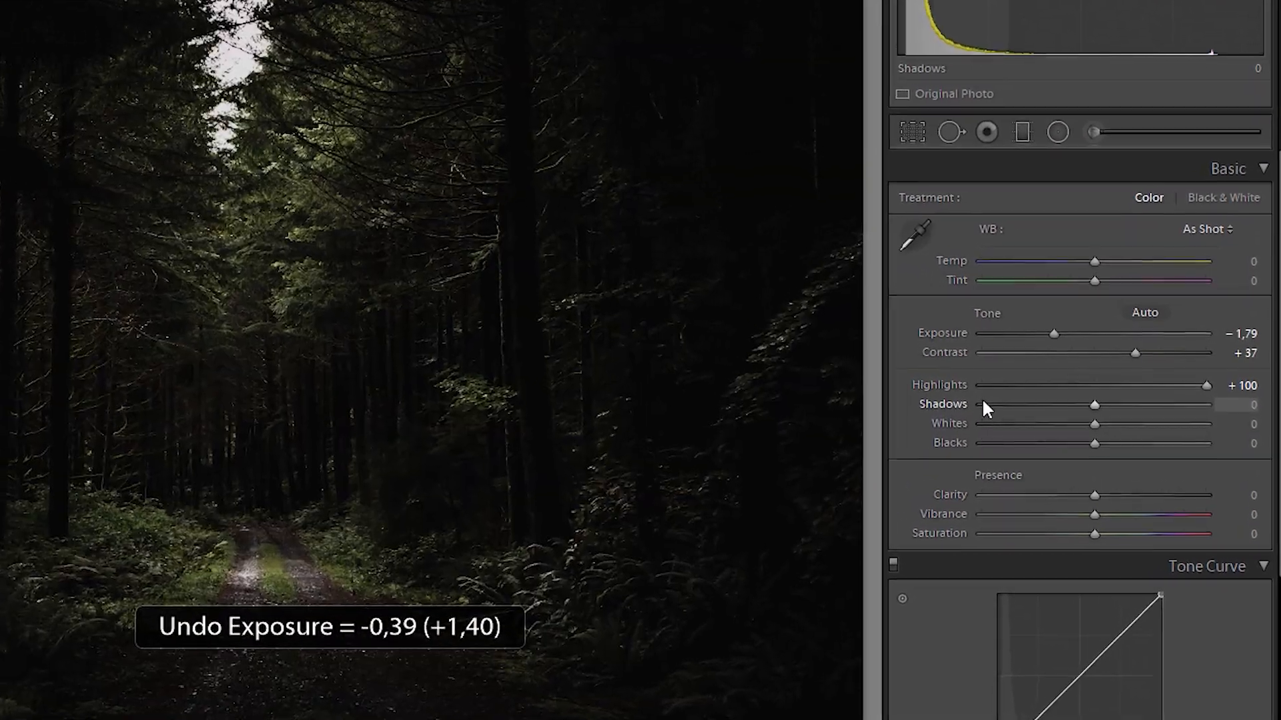
key(ctrl+z)
key(ctrl+z)
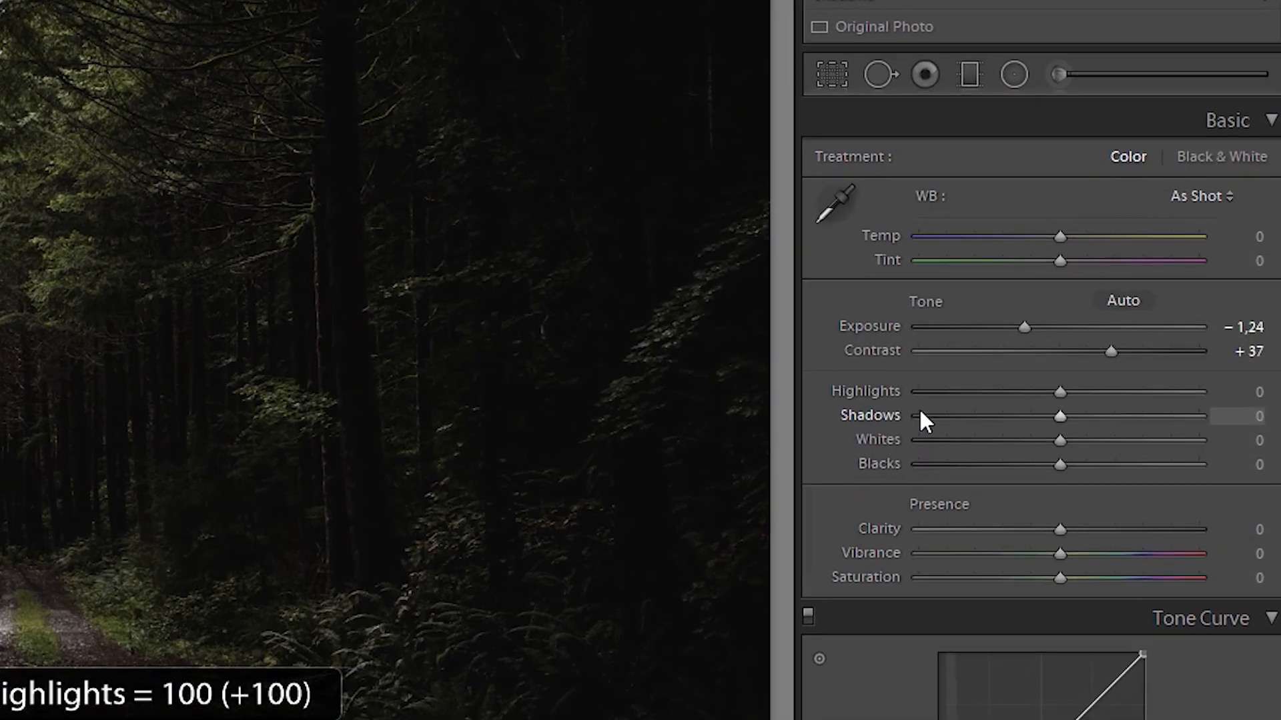
key(ctrl+z)
key(ctrl+z)
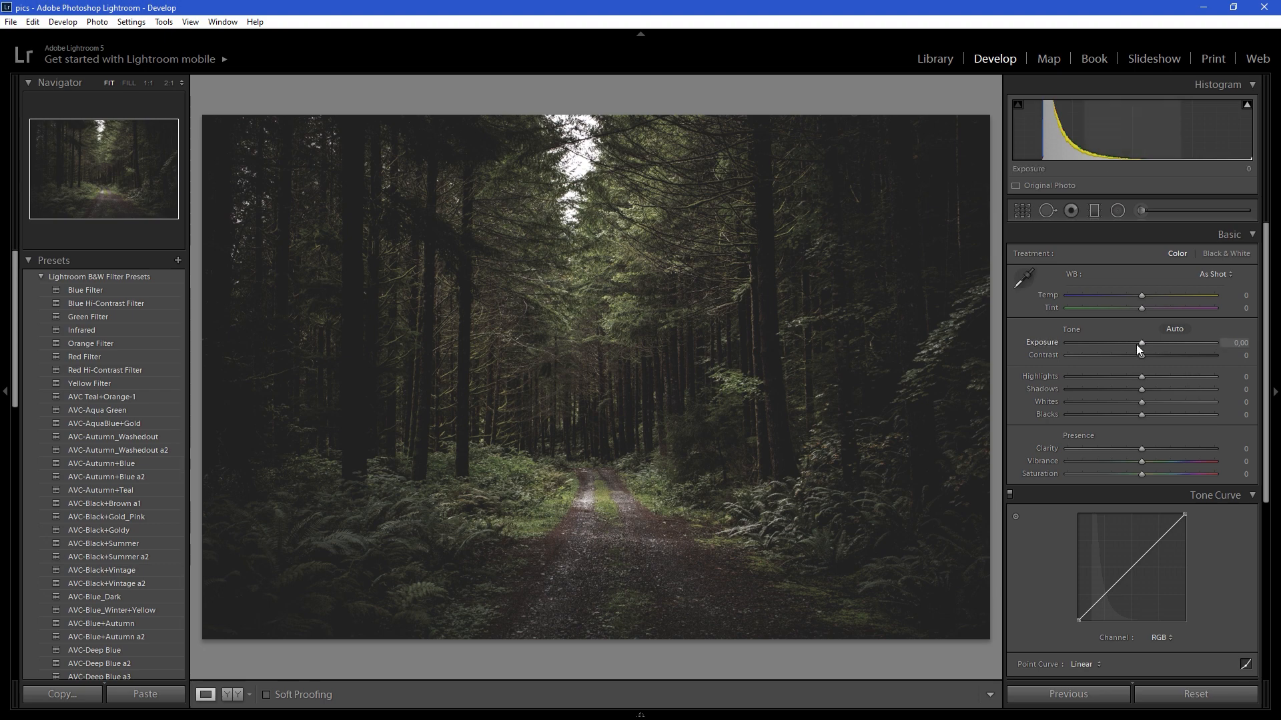
Set Exposure to −1.24 and Highlights to +34, and shape the RGB point curve into an S-curve with a slightly raised black point.
drag(1137, 343, 1131, 378)
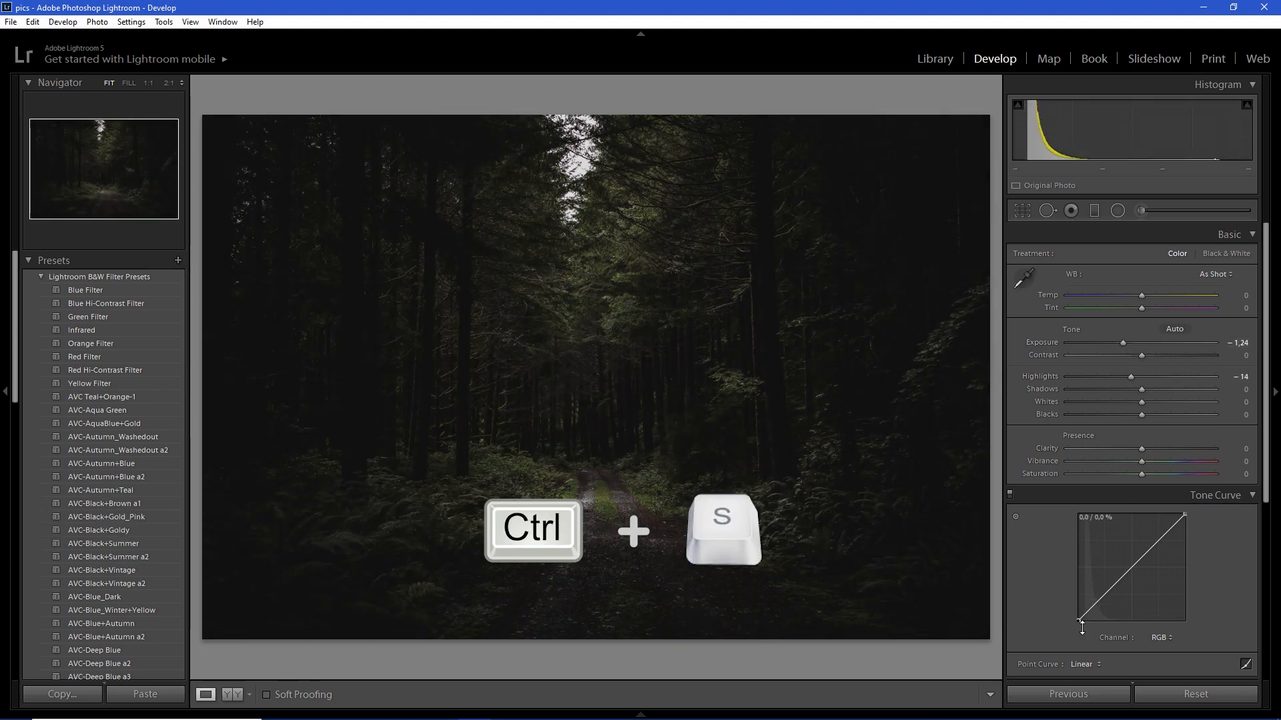
drag(1079, 621, 1079, 617)
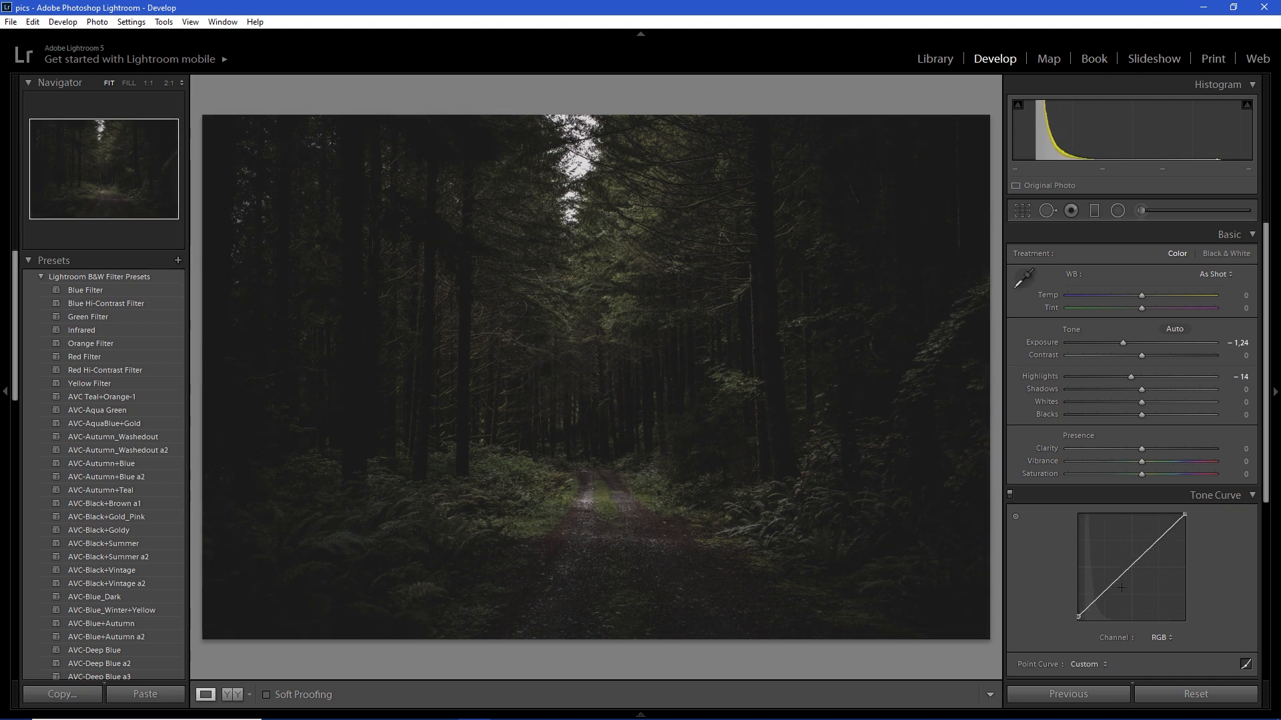
drag(1122, 575, 1122, 585)
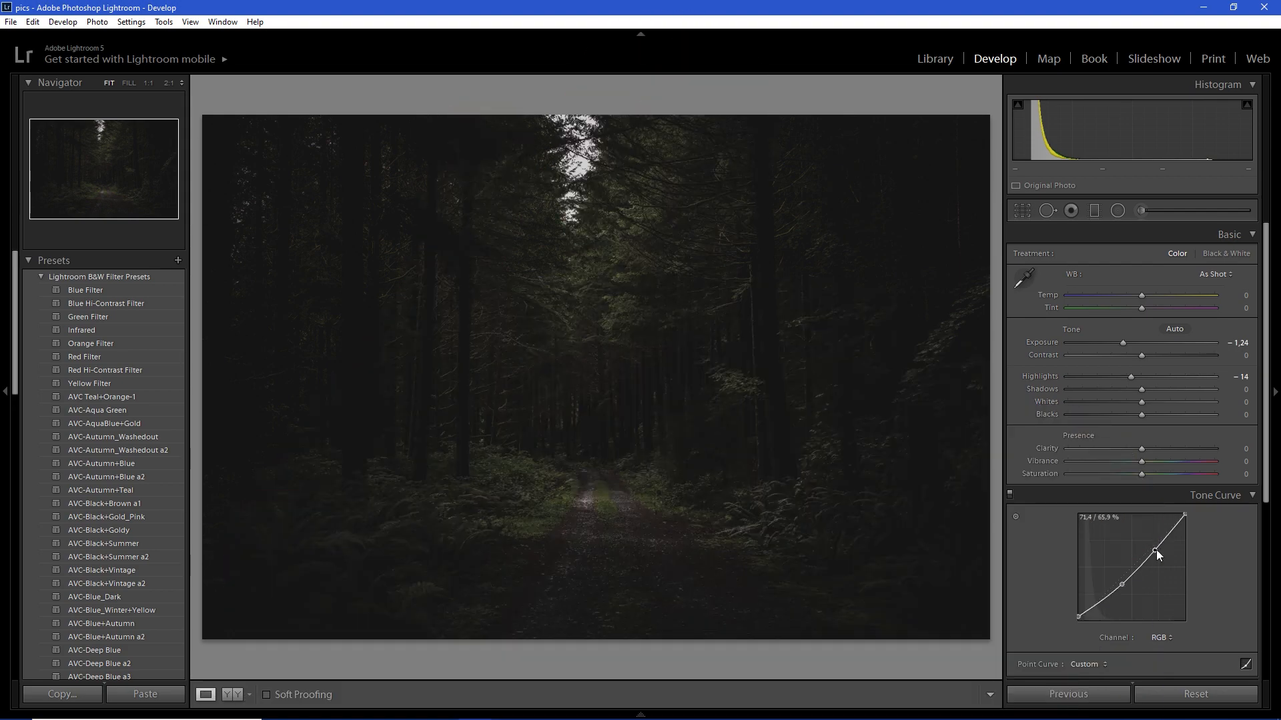
drag(1153, 548, 1152, 545)
drag(1143, 378, 1169, 383)
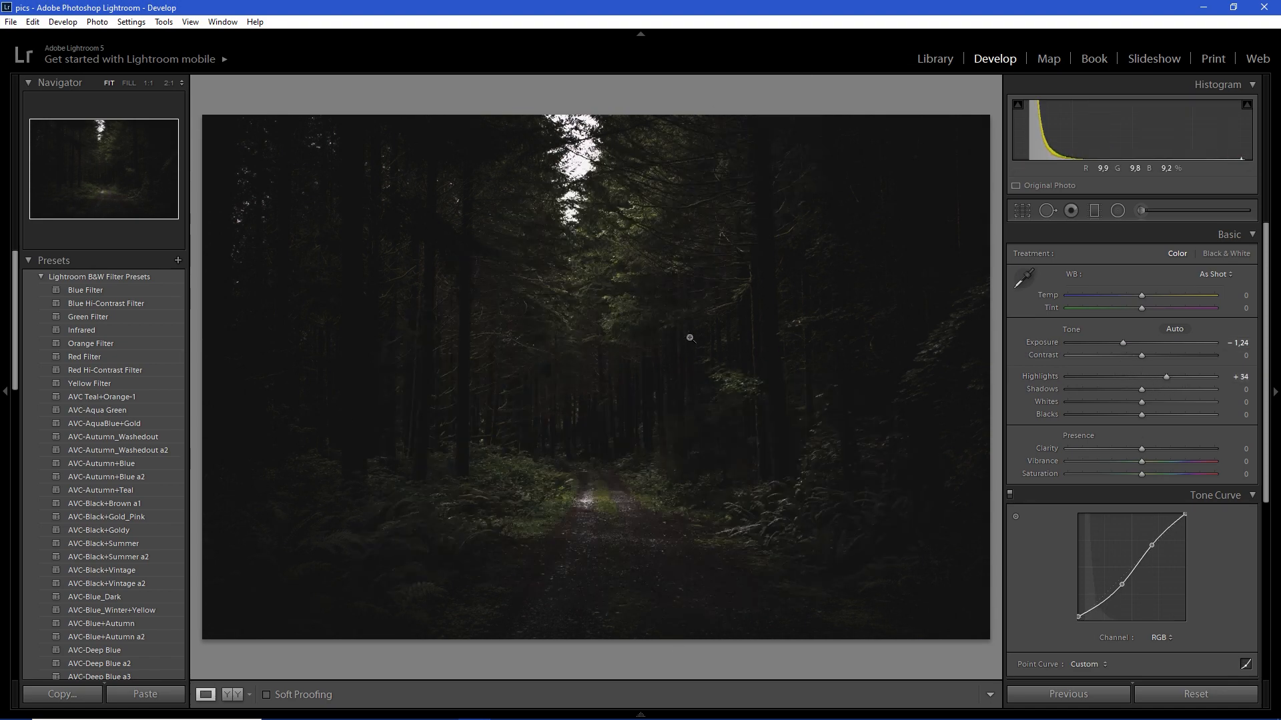
Save the photo's metadata to file, set Clarity to +29 and save the metadata again.
key(ctrl+s)
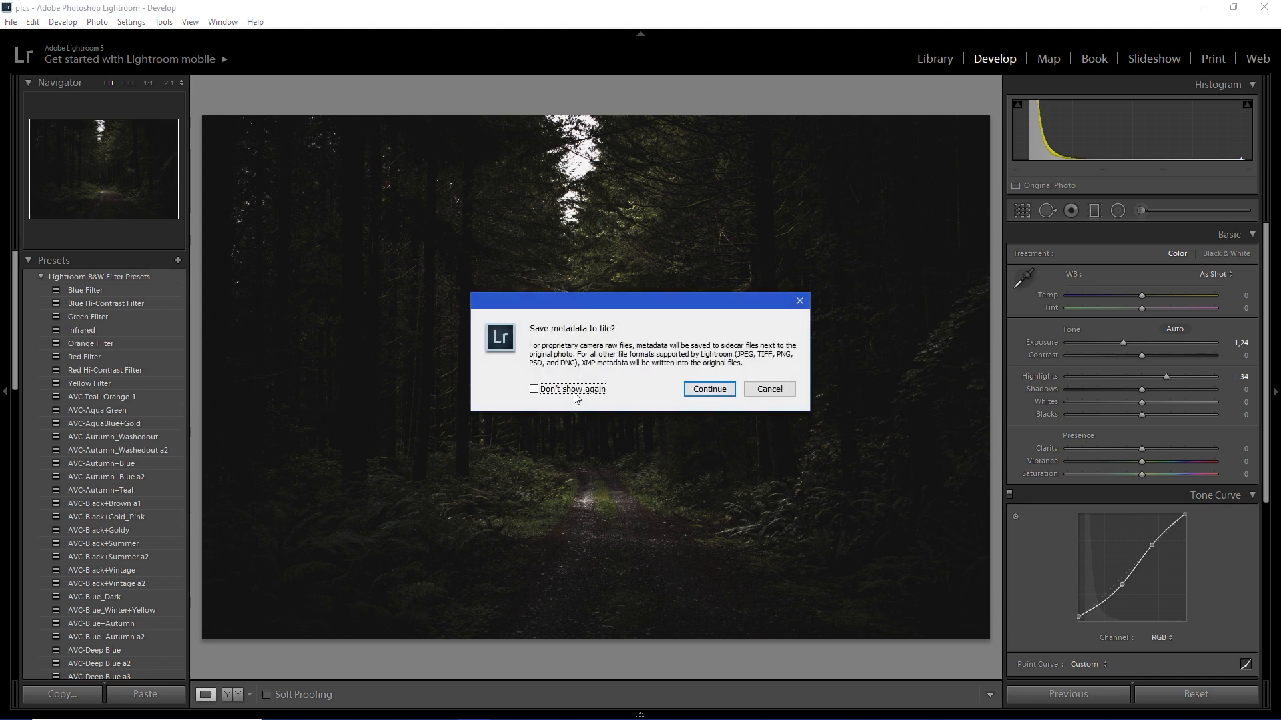
click(704, 391)
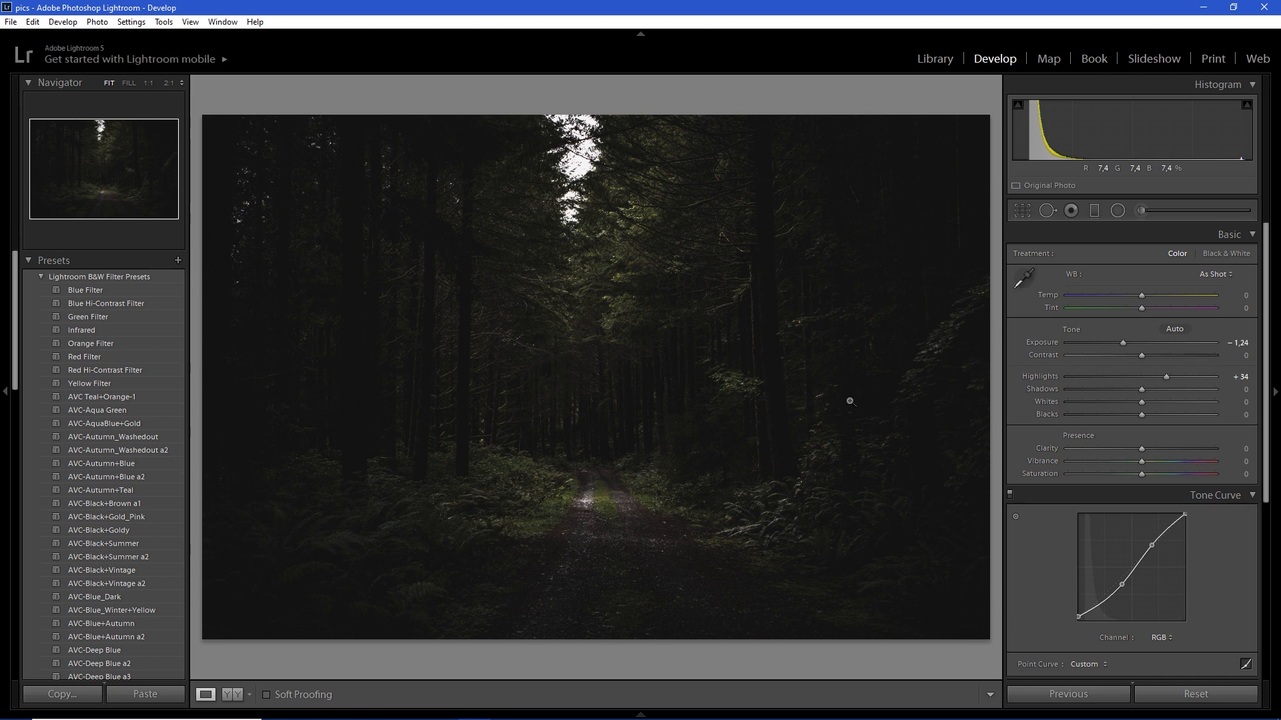
drag(1142, 453, 1162, 446)
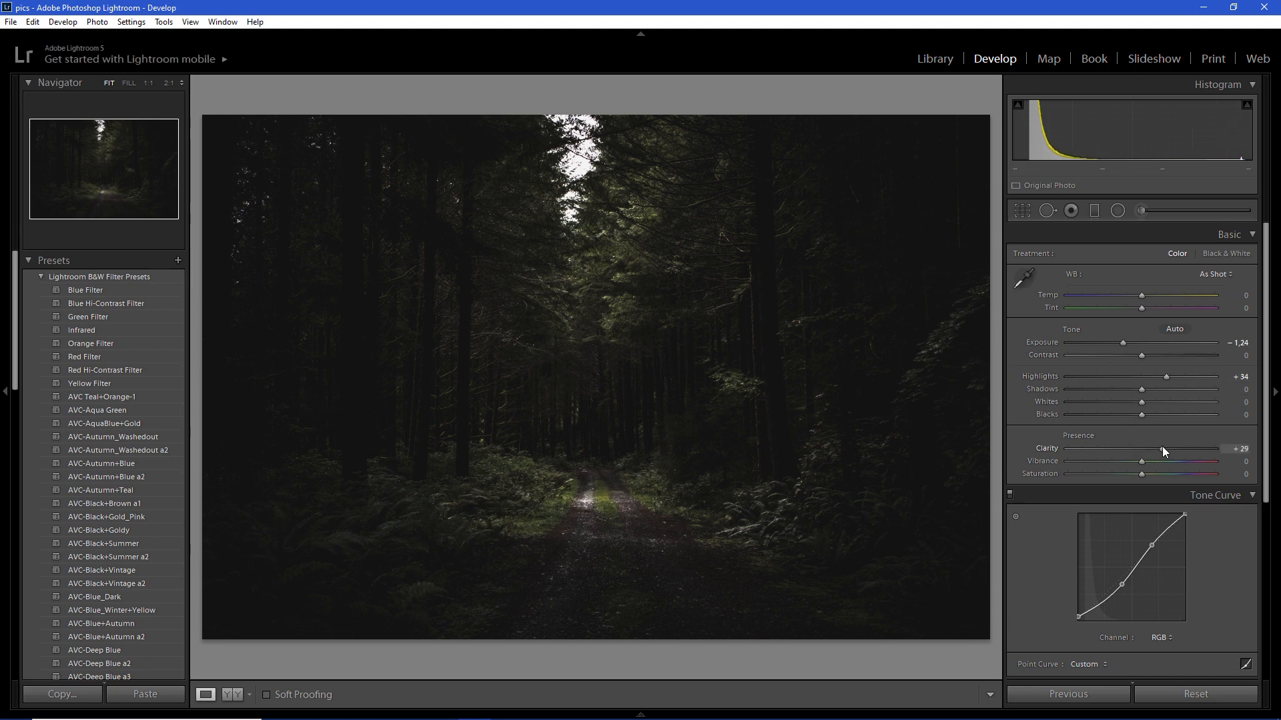
key(ctrl+s)
Bring up the Crop & Straighten tool and cycle through its composition overlays, including aspect ratios, grid, thirds and diagonals.
key(r)
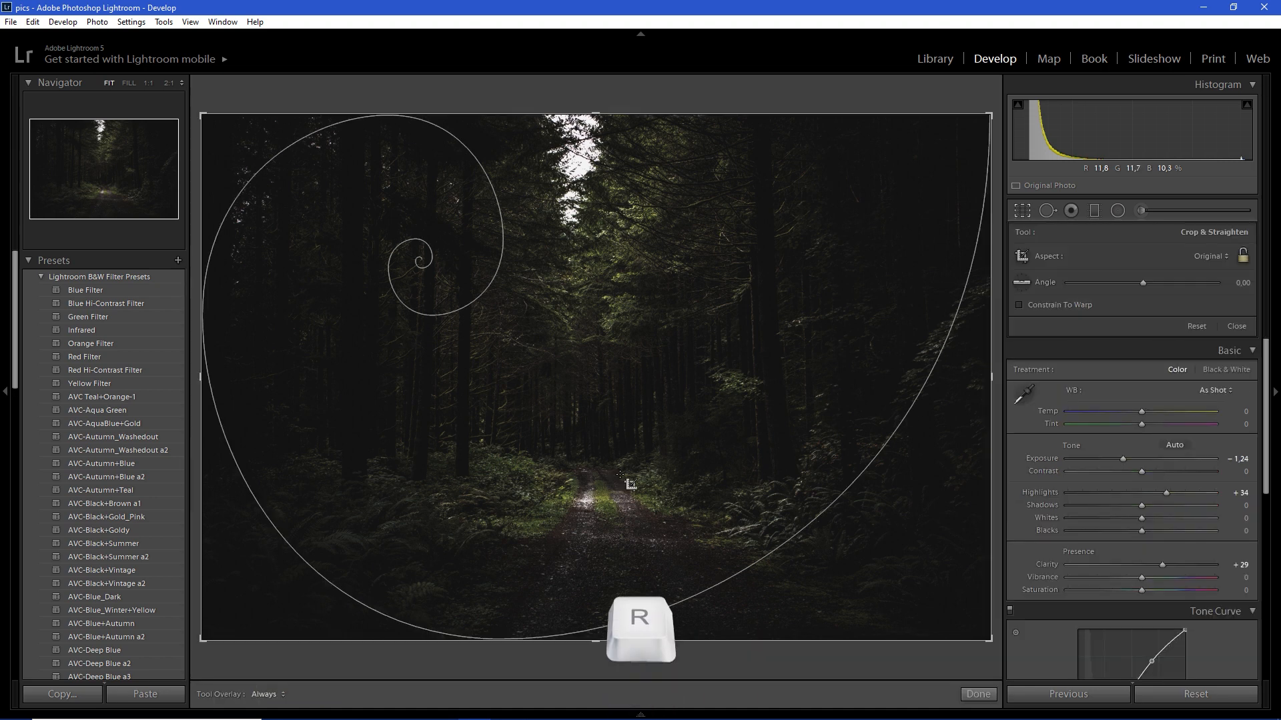
key(r)
key(r)
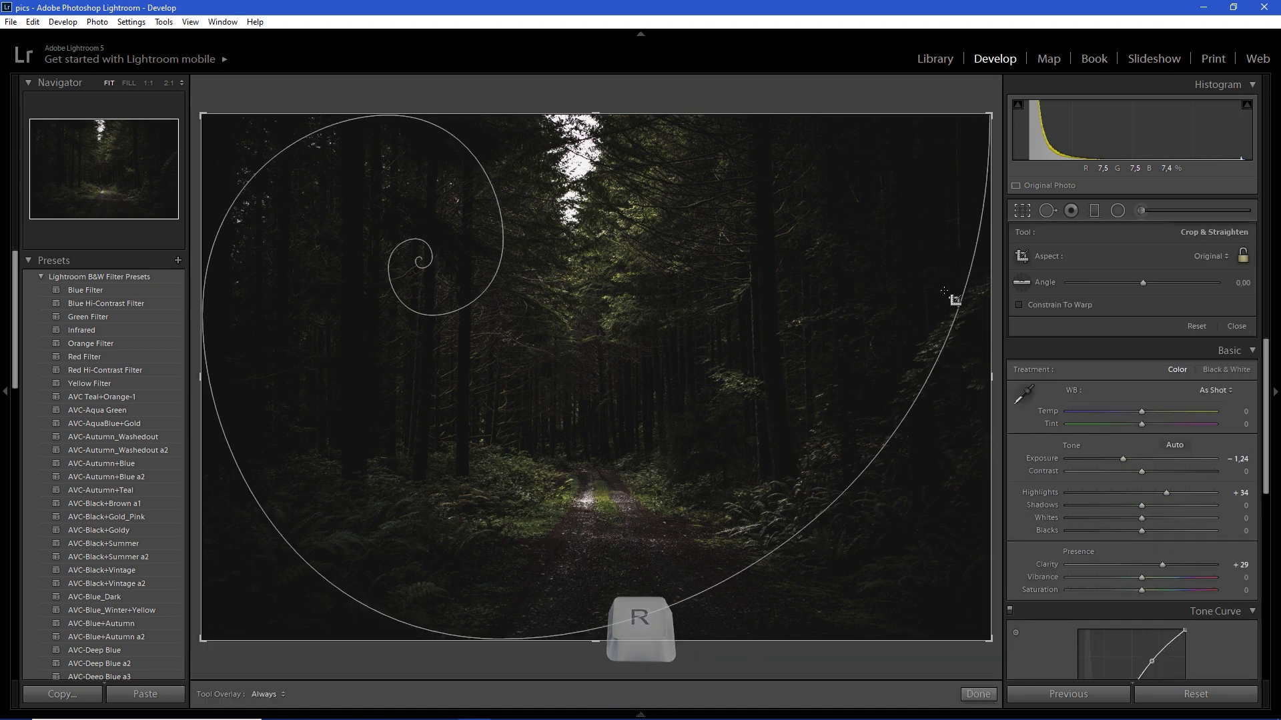
key(o)
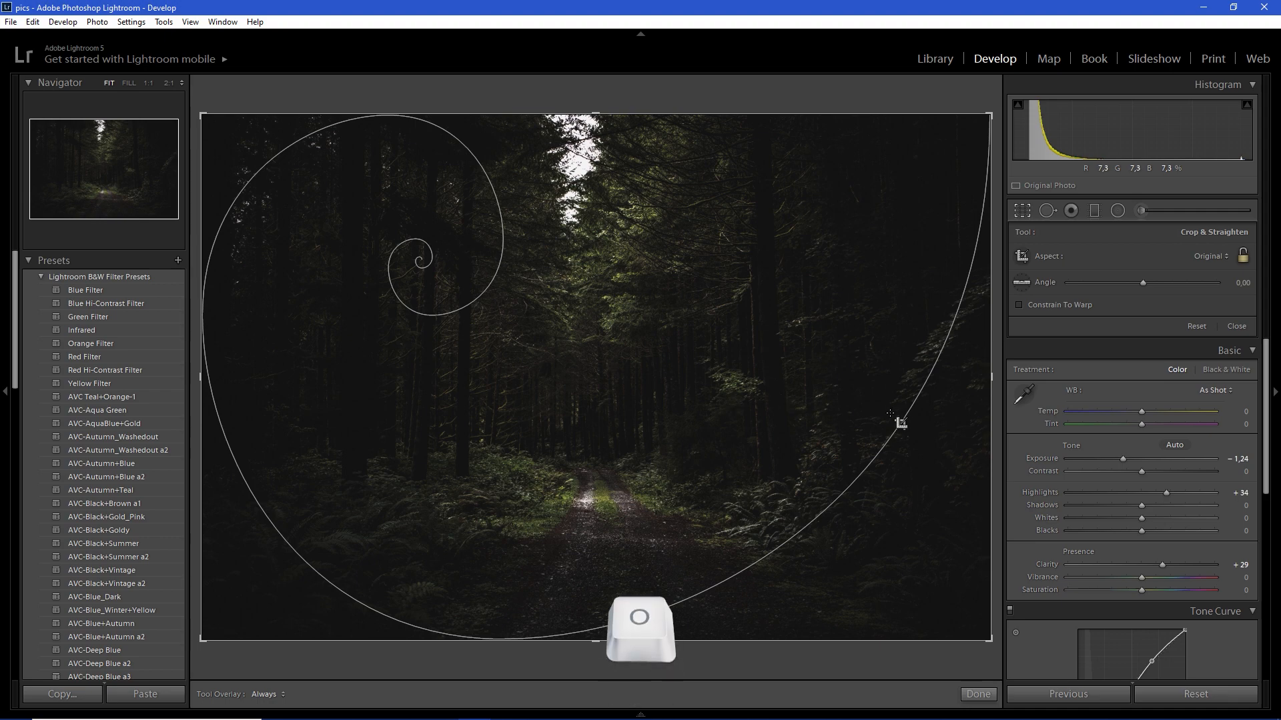
key(o)
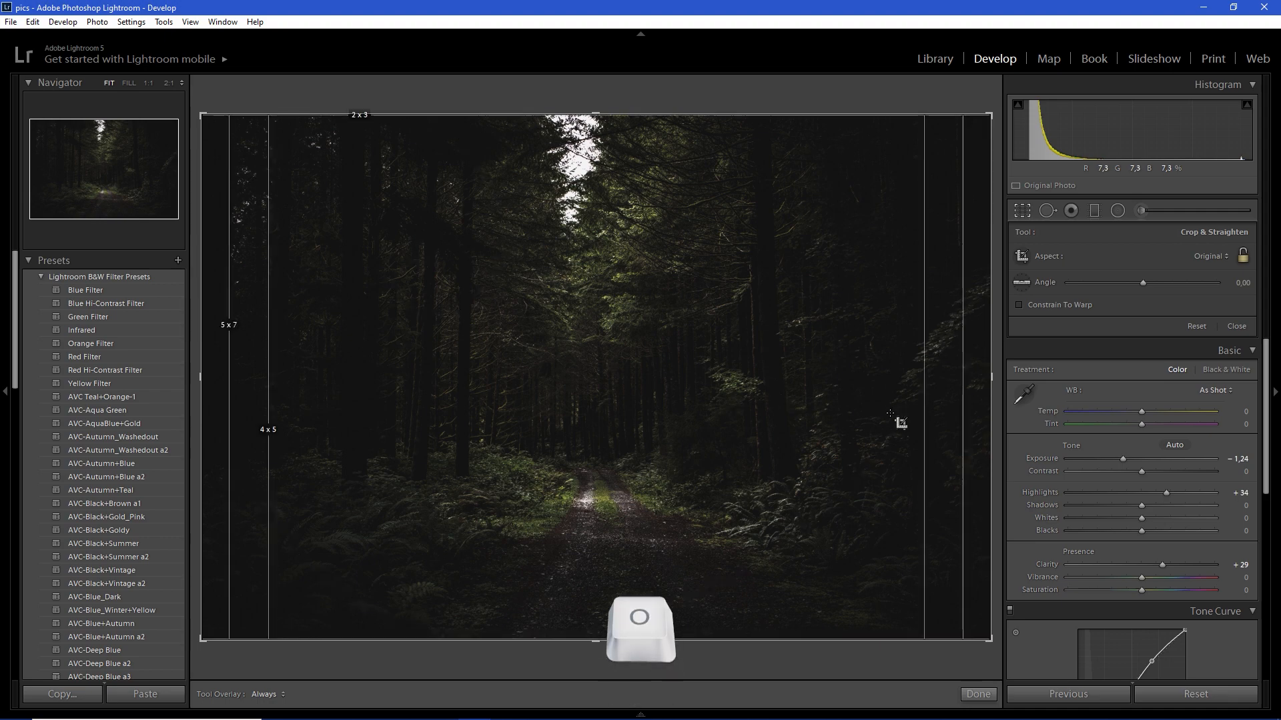
key(o)
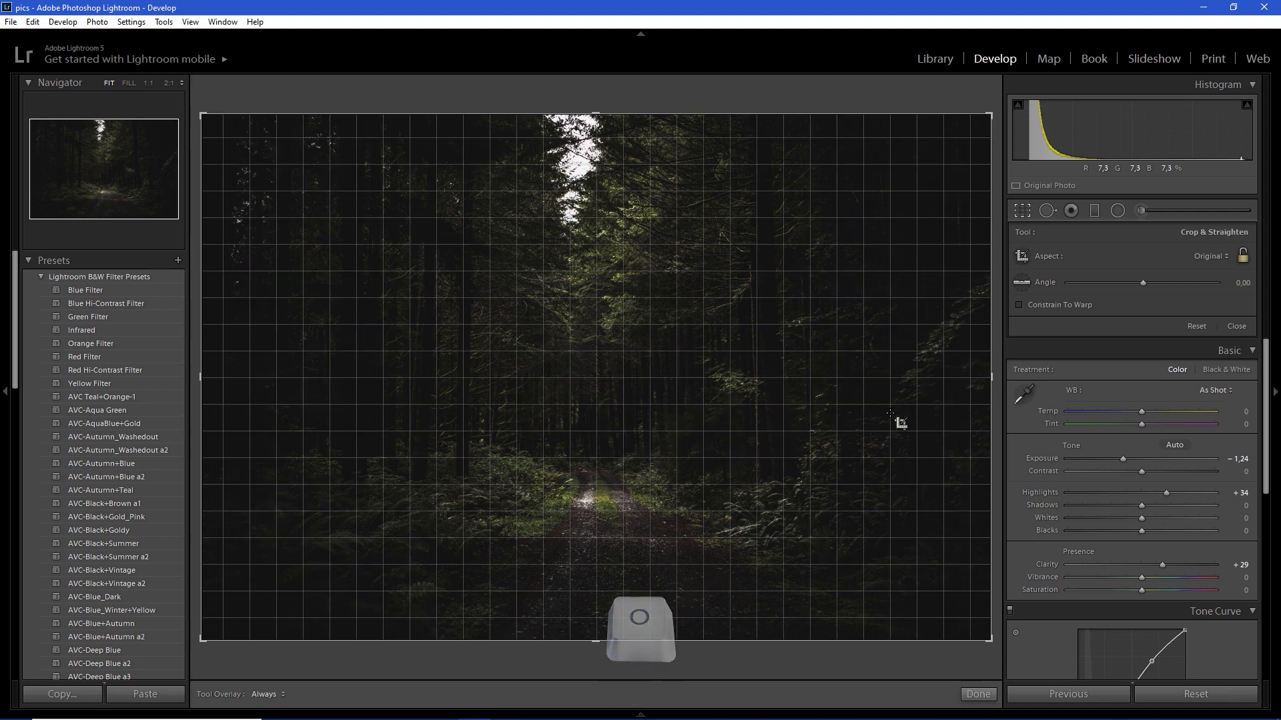
key(o)
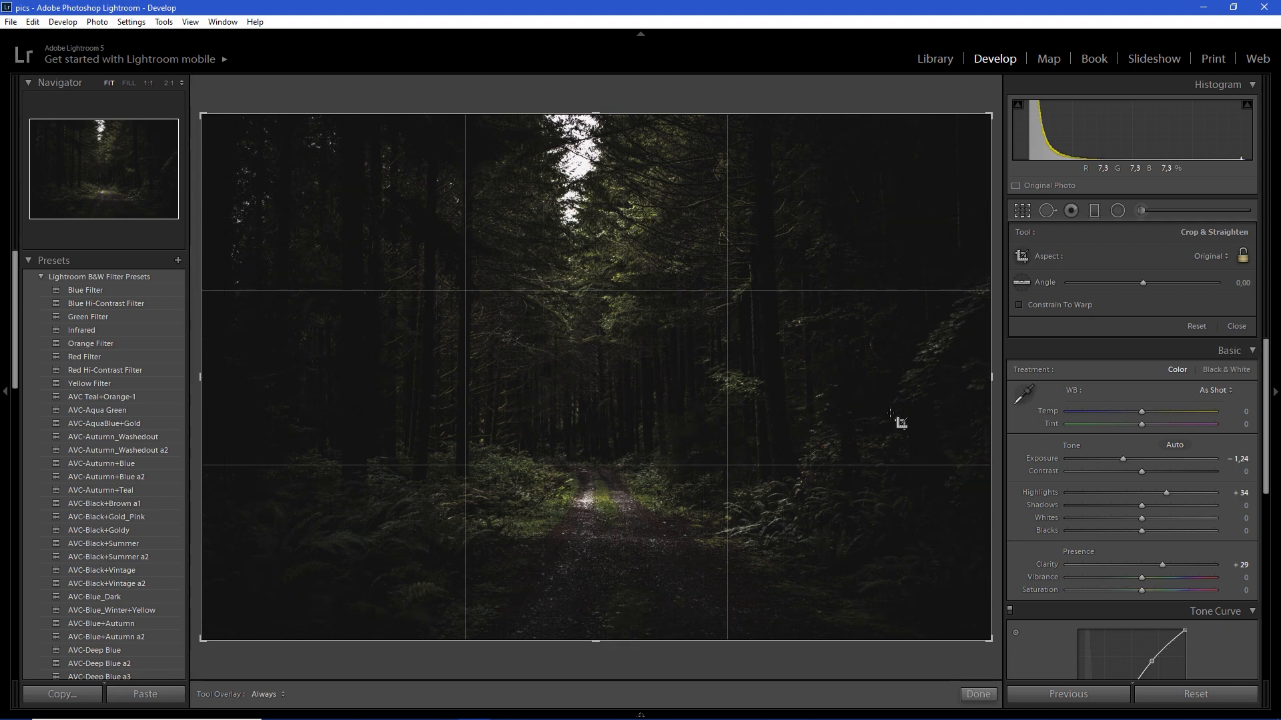
key(o)
key(o)
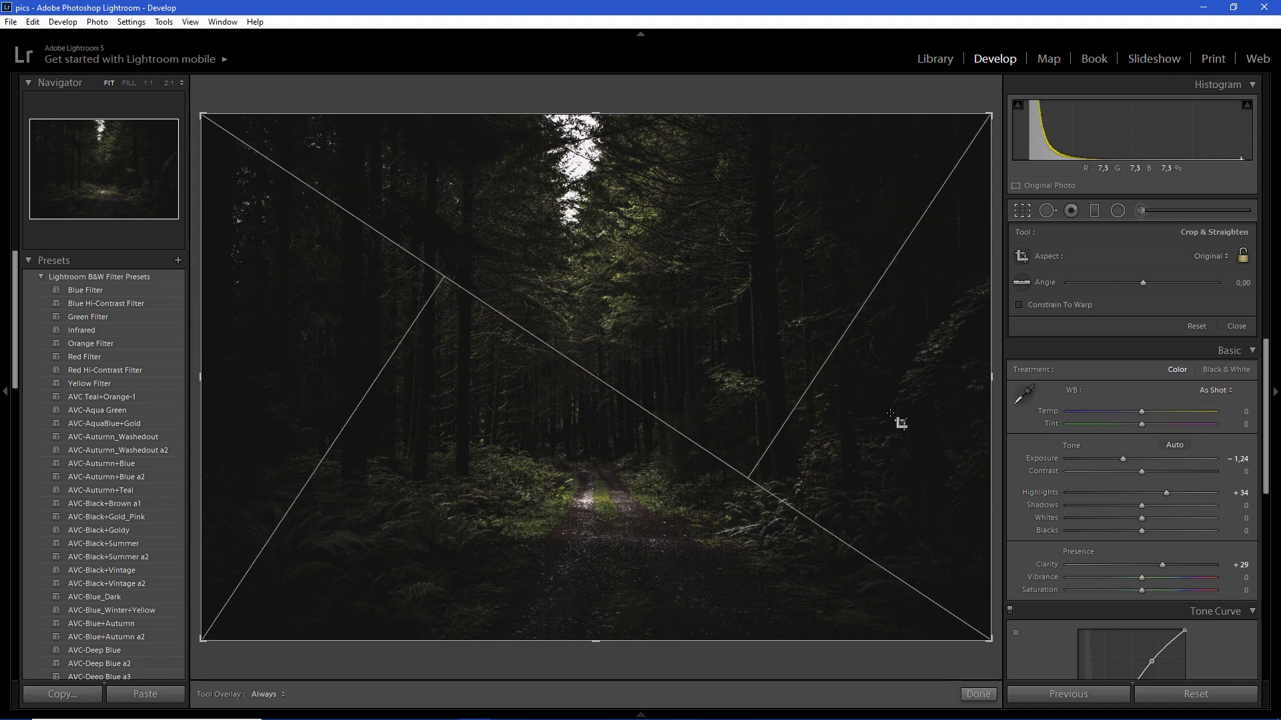
key(o)
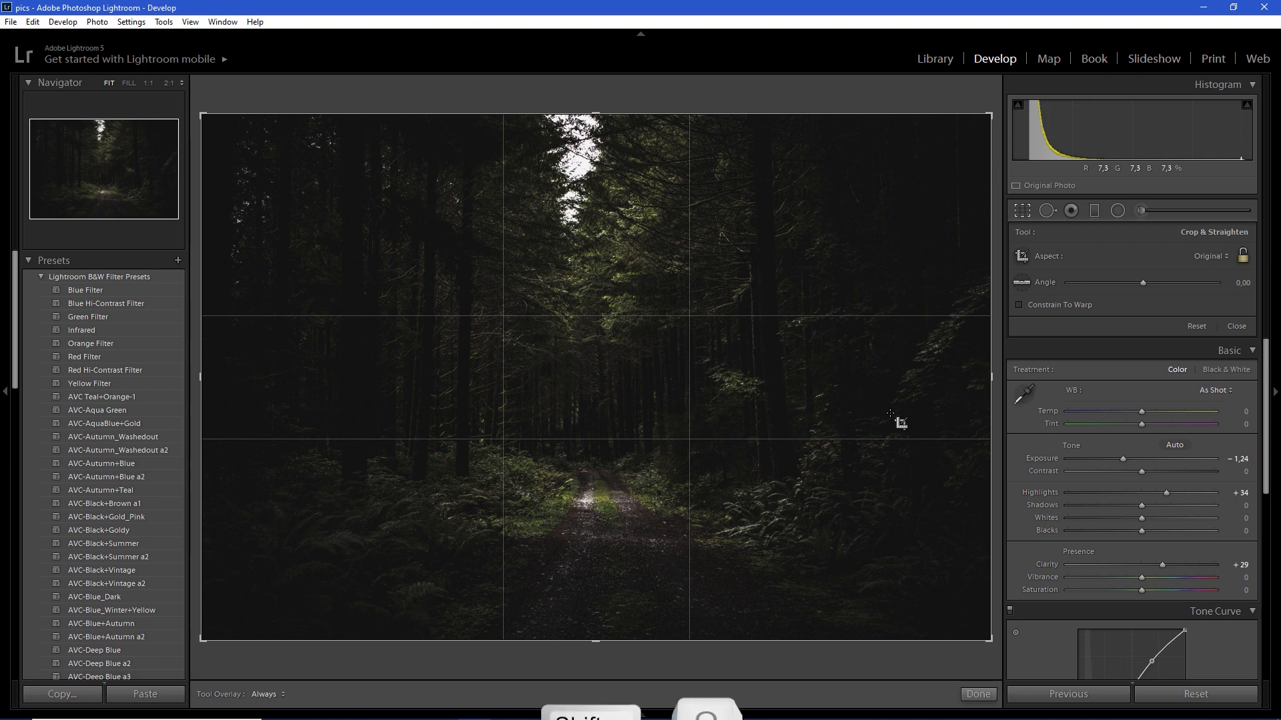
Cycle the golden spiral crop overlay through several of its orientations.
key(shift+o)
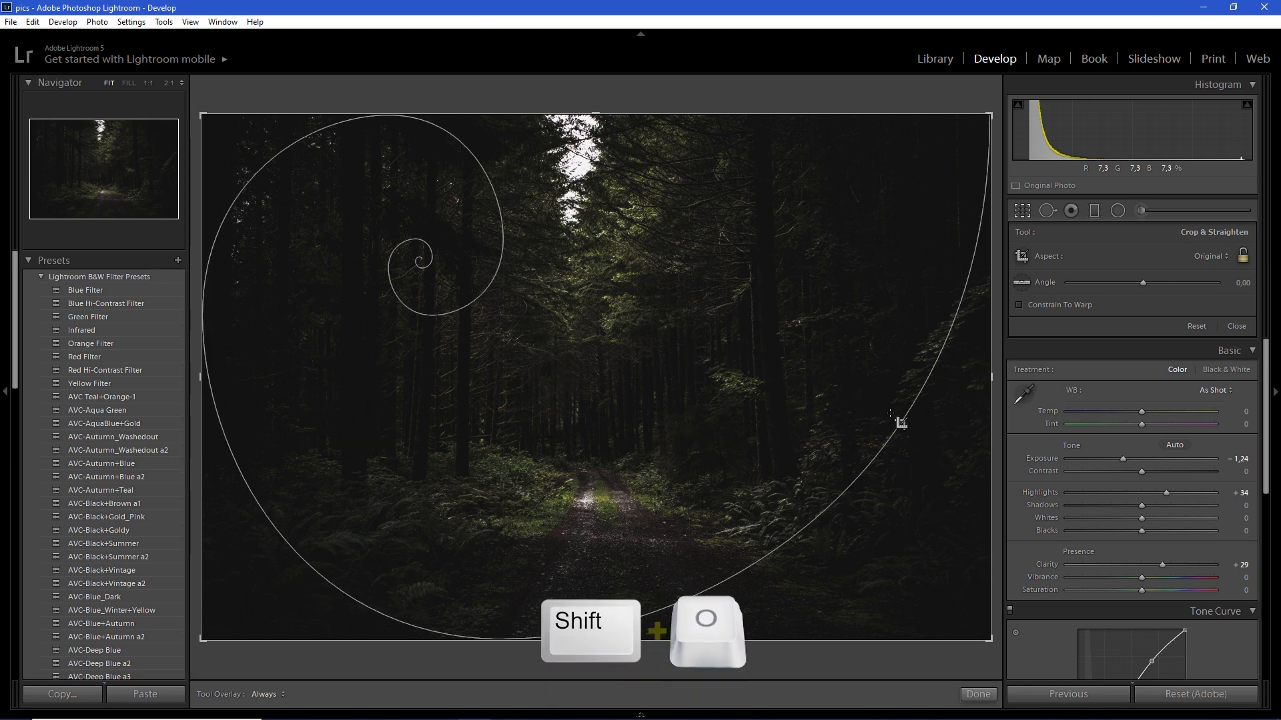
key(shift+o)
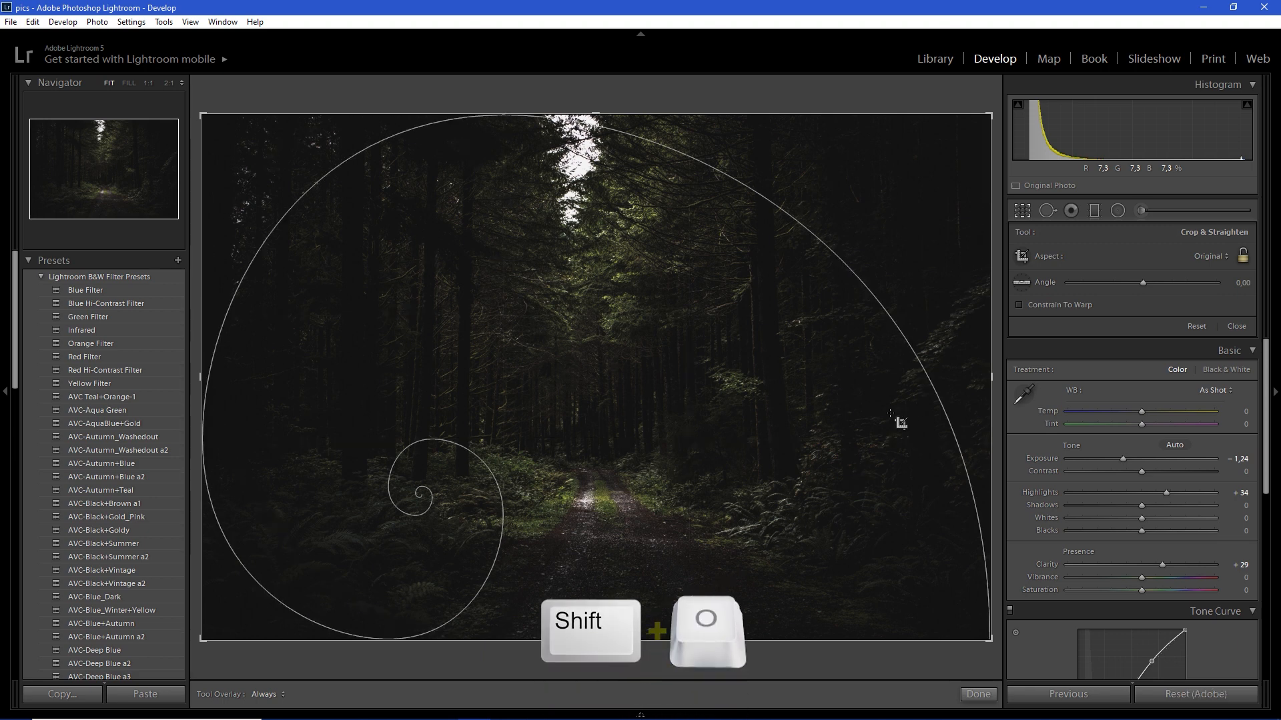
key(shift+o)
key(shift+o)
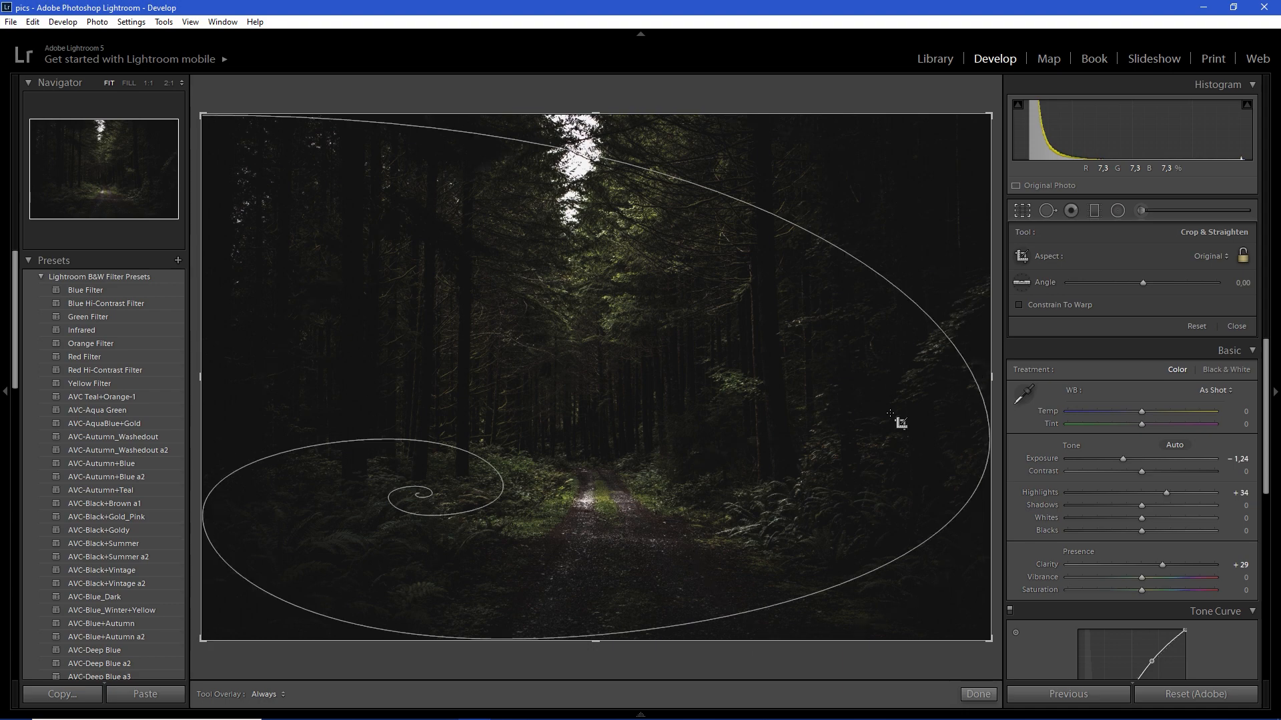
key(shift+o)
Change the crop overlay from the spiral to the rule-of-thirds grid.
key(o)
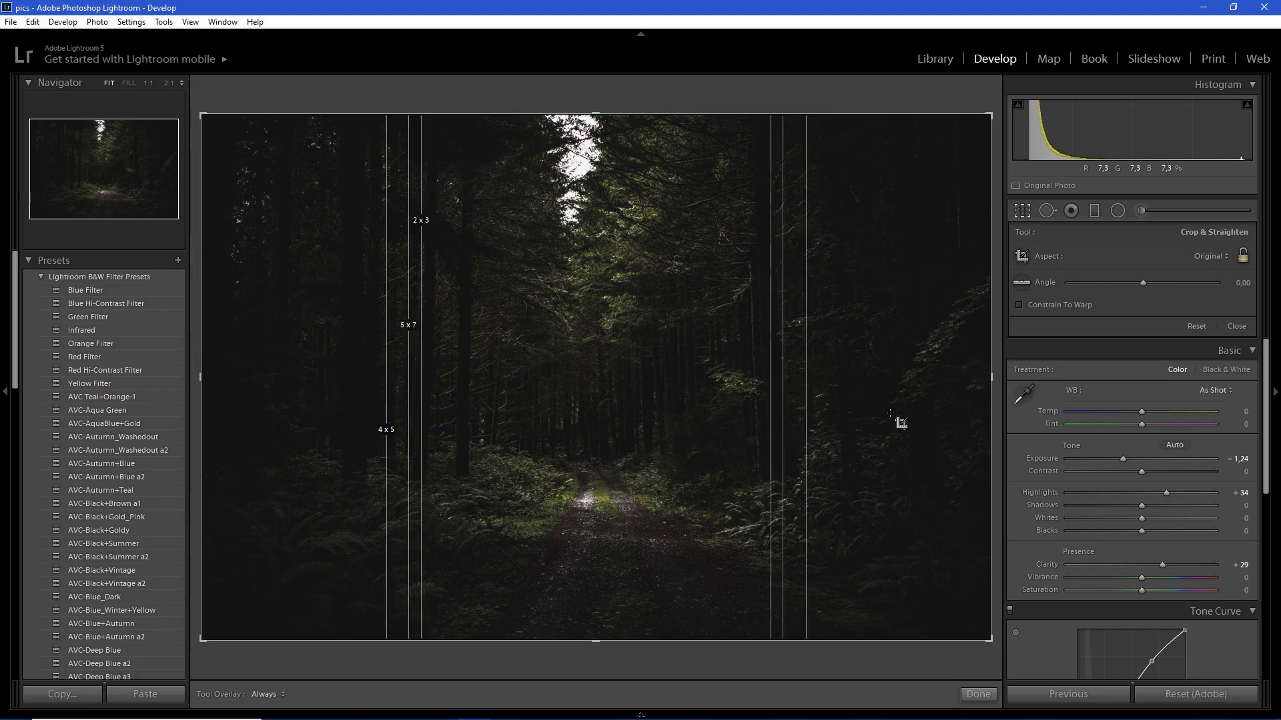
key(shift+o)
key(o)
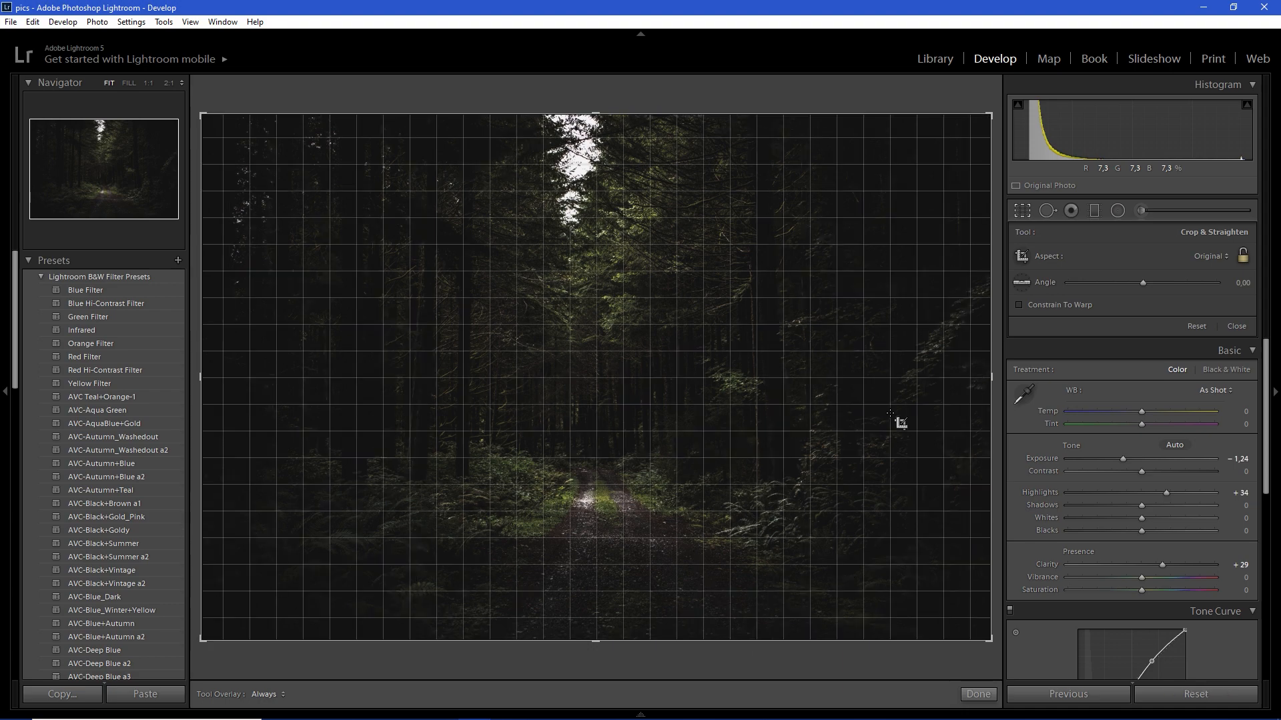
key(o)
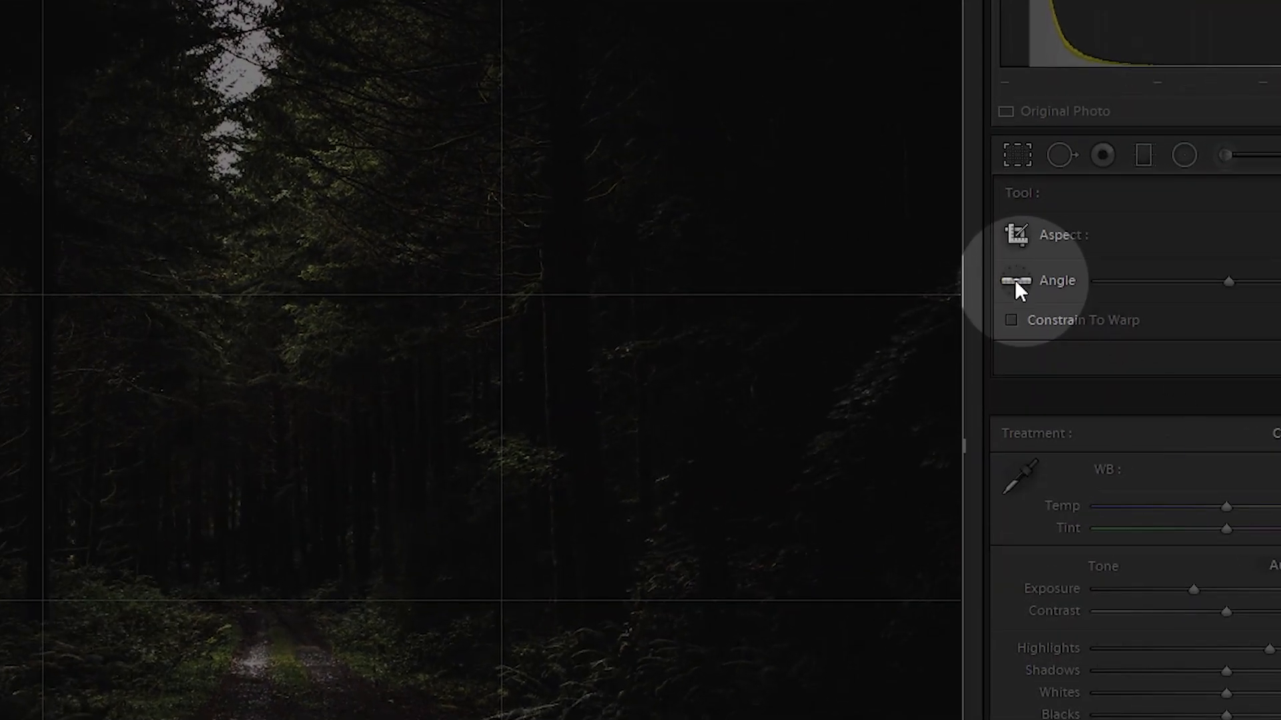
Straighten the photo along a nearly horizontal line across its full width, and rotate it slightly from outside the crop's lower-right corner.
click(1020, 281)
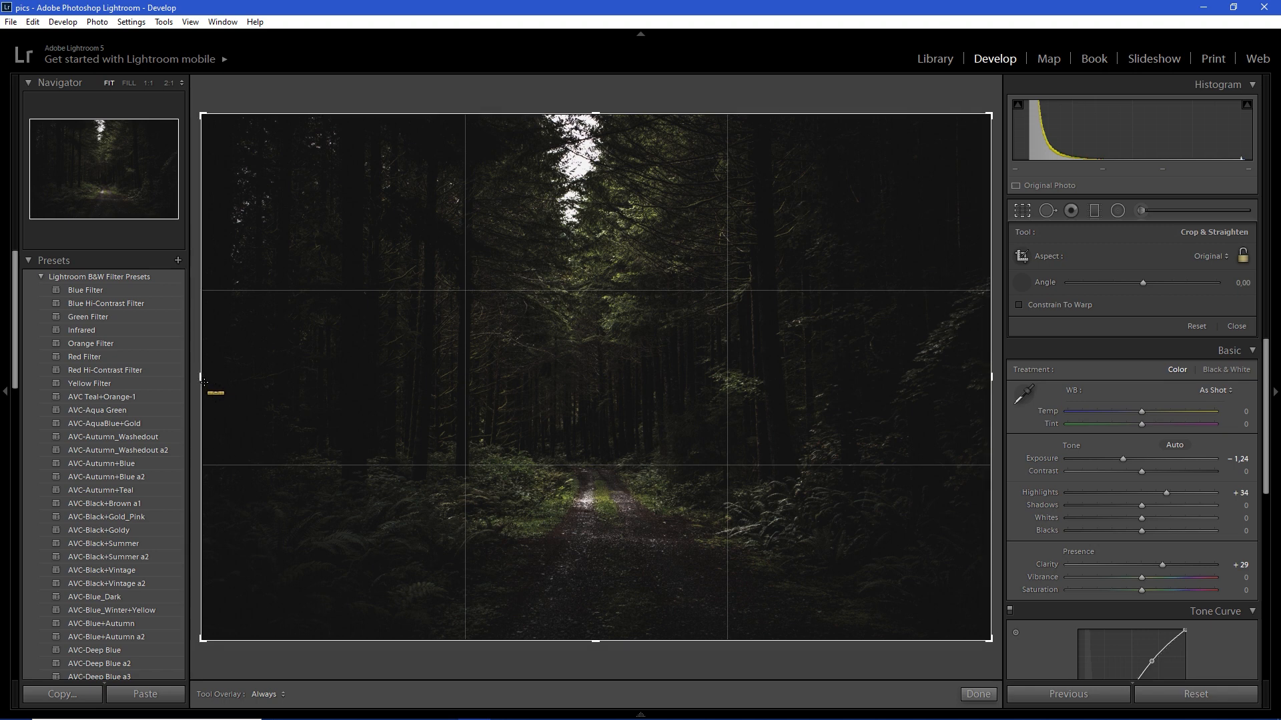
drag(200, 377, 1035, 385)
drag(1001, 657, 954, 671)
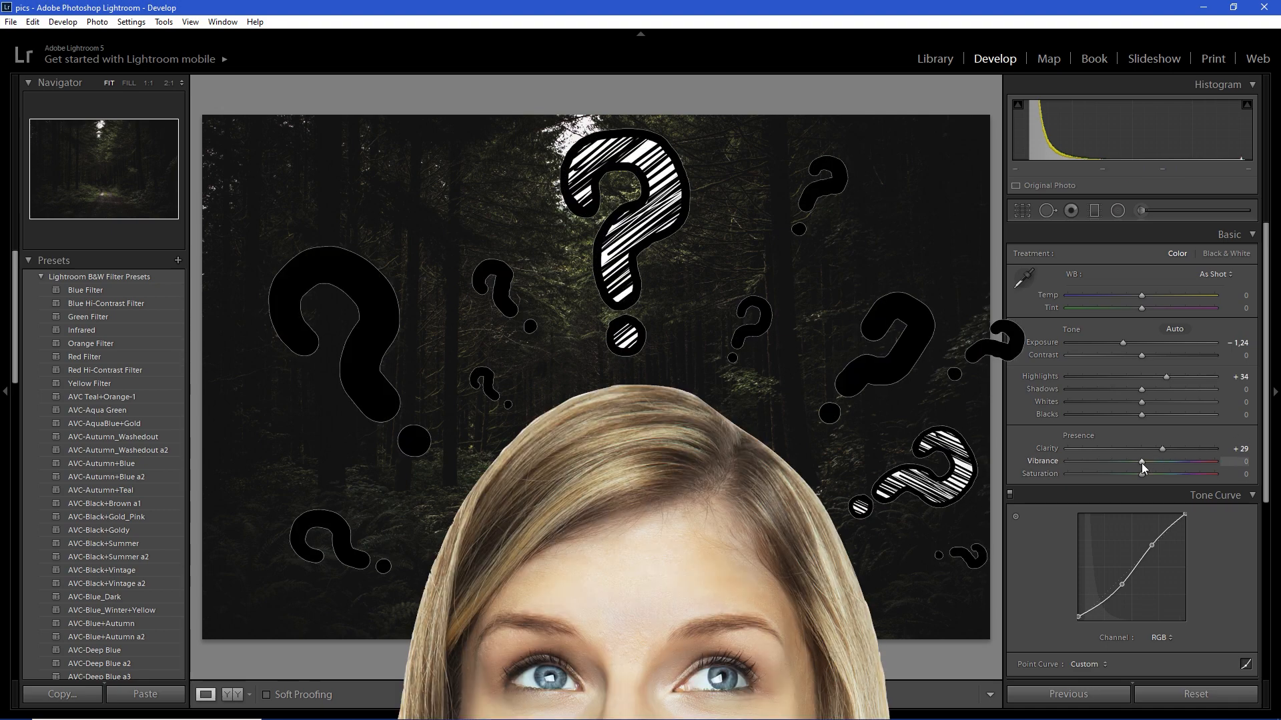
Set Vibrance to +28 and compare the photo before and after side by side, returning to the single-photo view.
drag(1154, 461, 1161, 461)
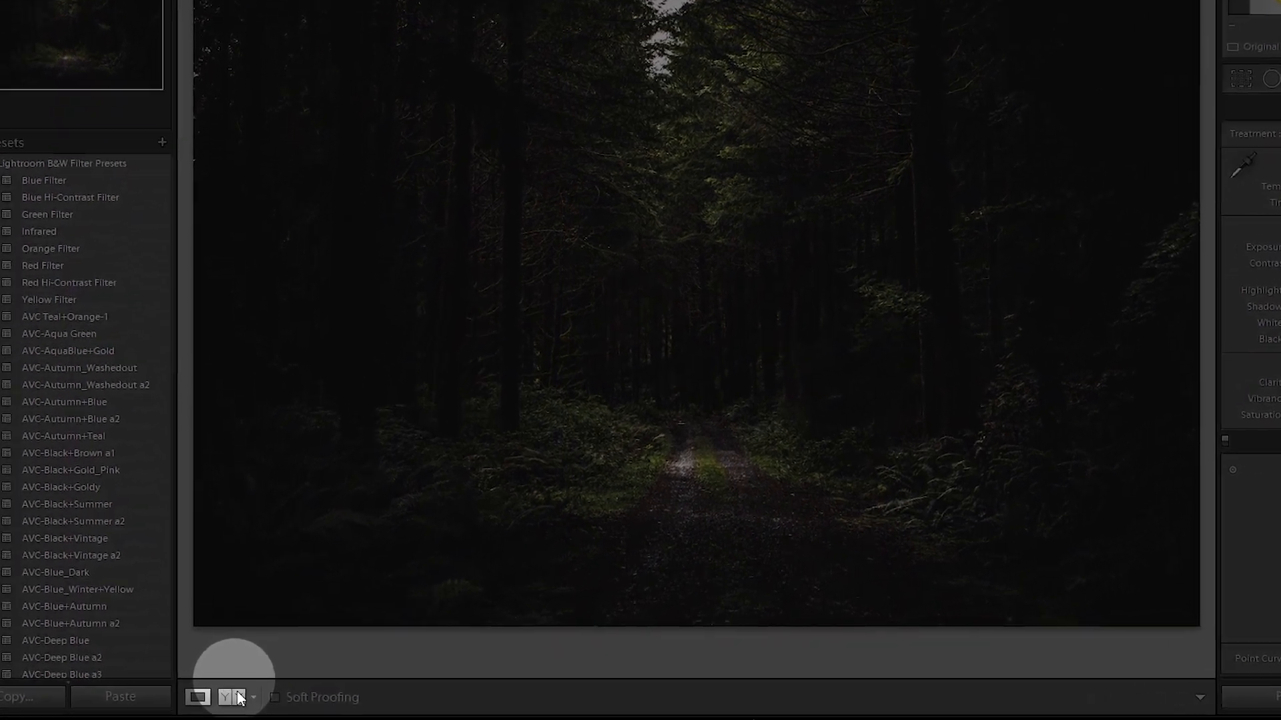
click(238, 699)
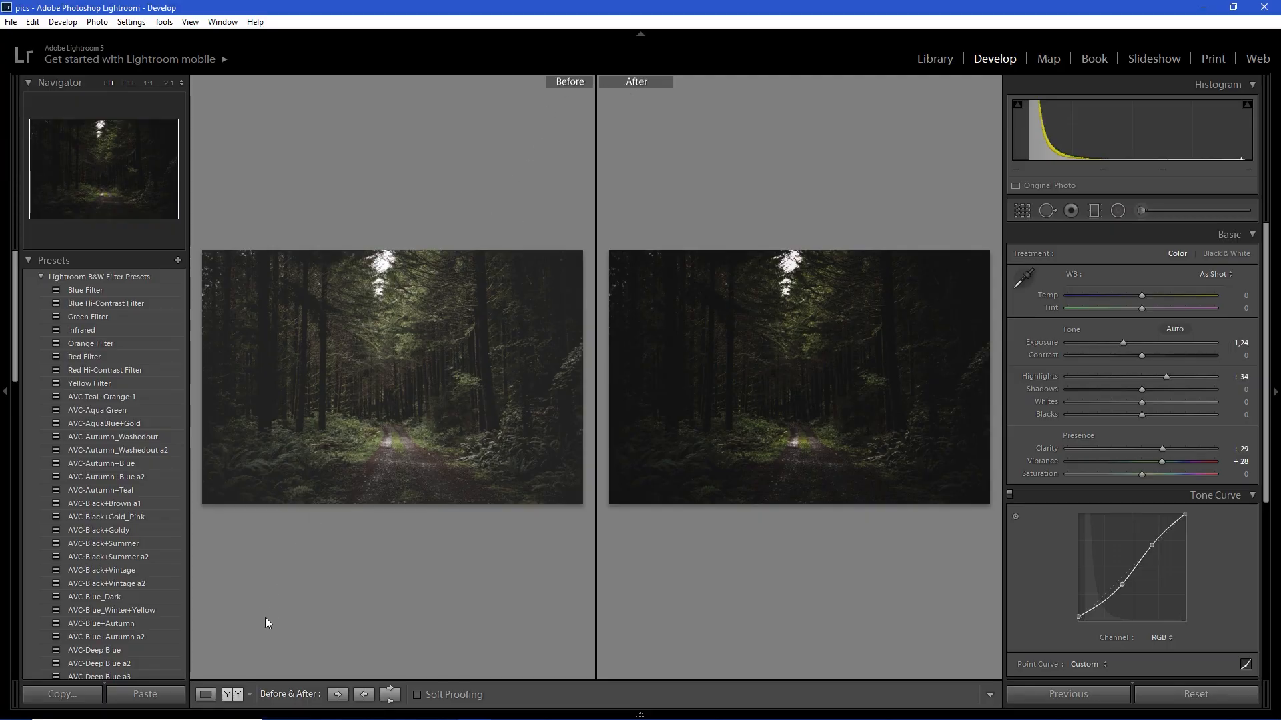
click(206, 694)
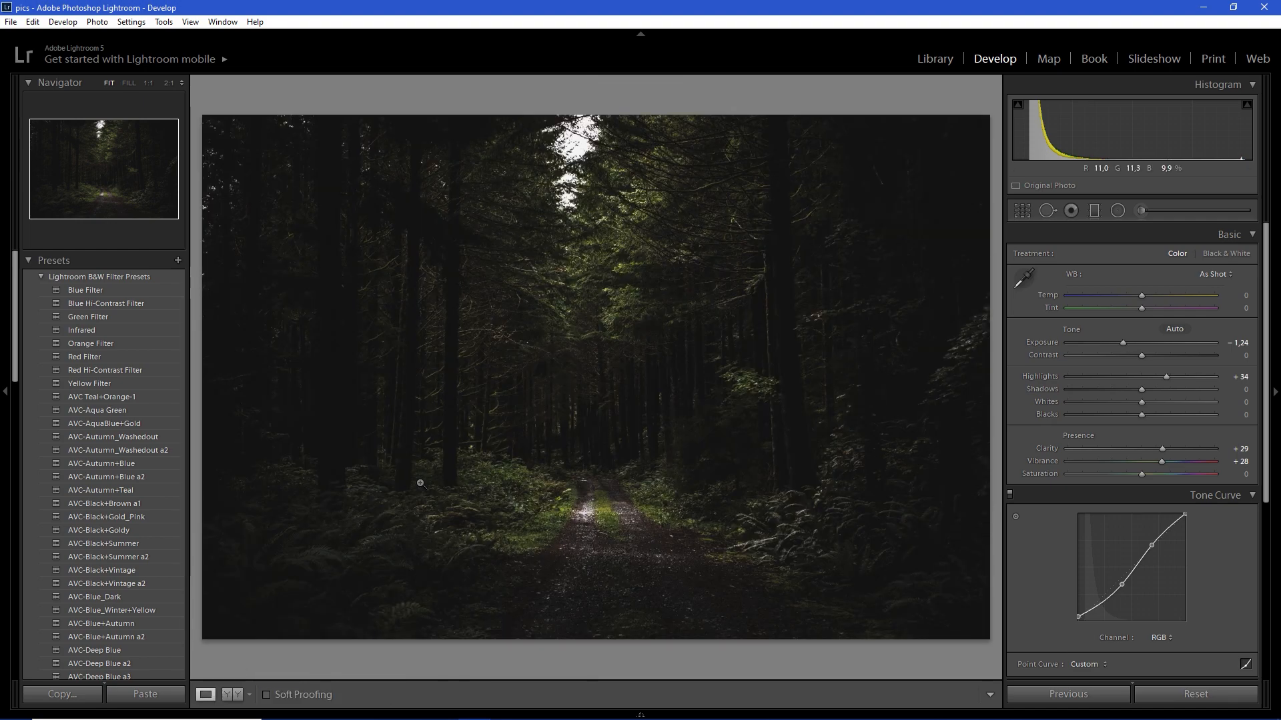
Toggle the full-size photo repeatedly between its before and after versions to compare the edit.
key(backslash)
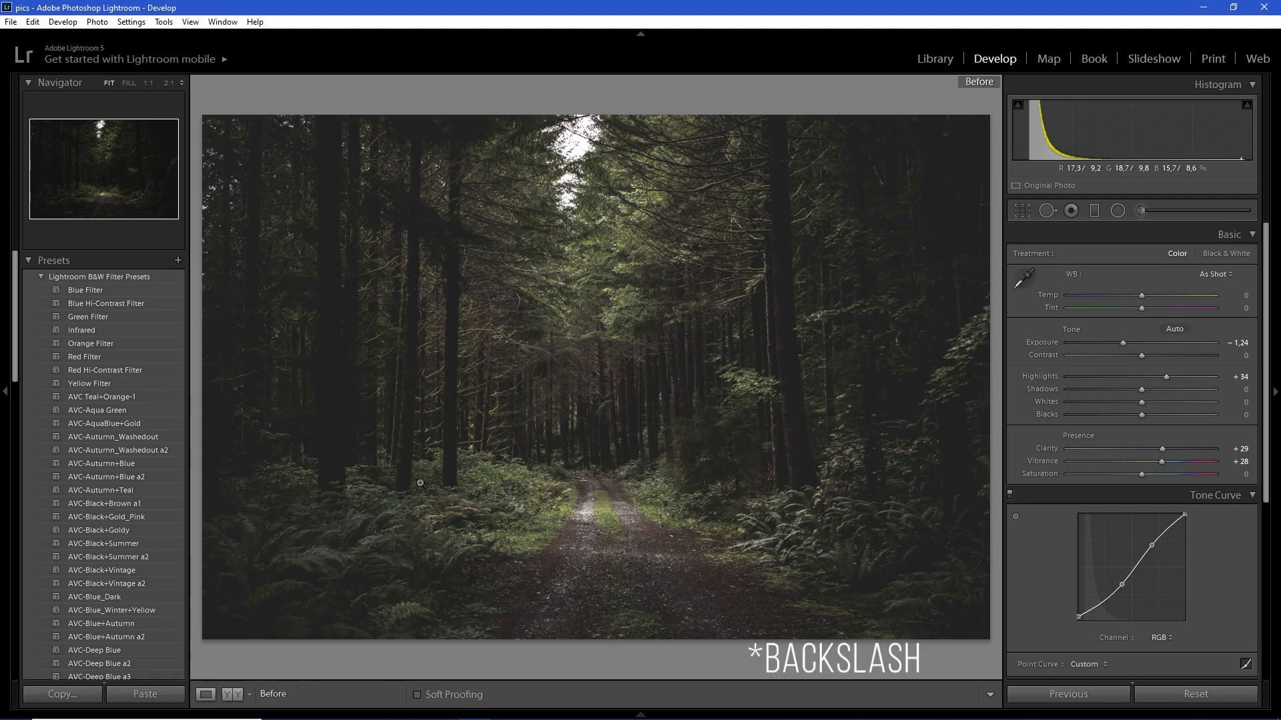
key(backslash)
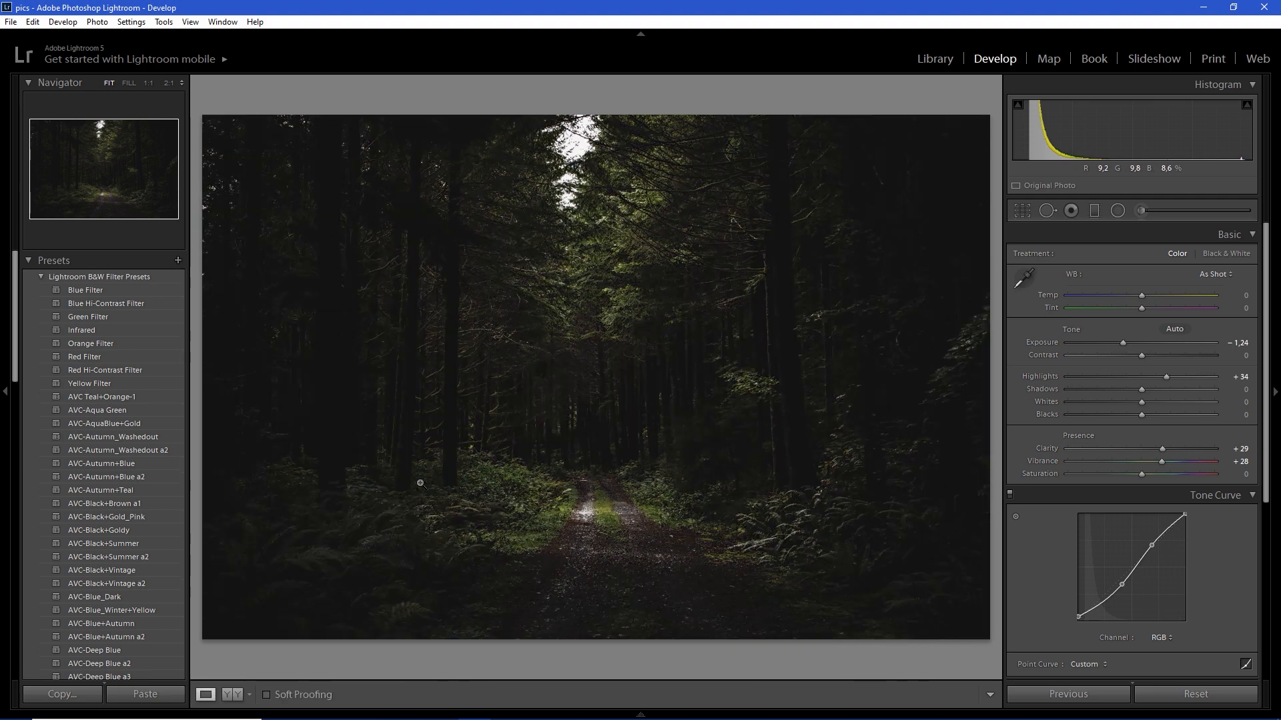
key(backslash)
key(backslash)
key(backslash)
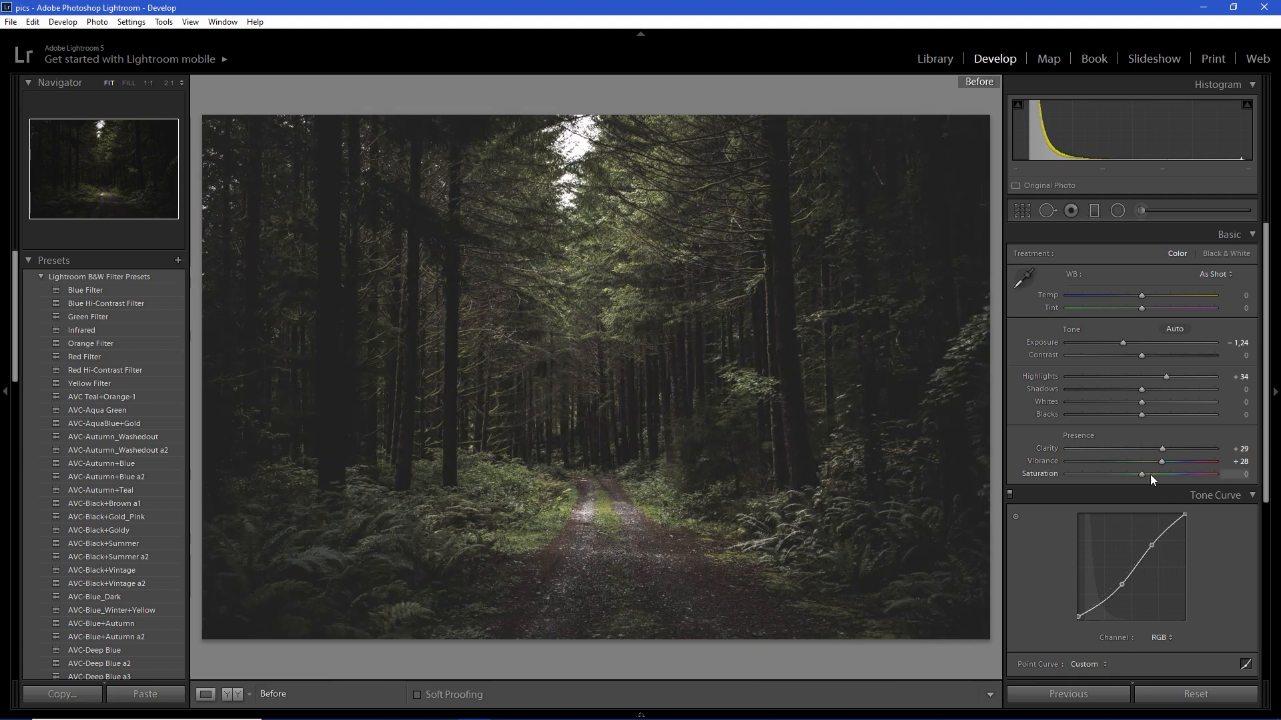
Set Saturation to −13 and view the edited photo with the surrounding interface dimmed.
drag(1135, 474, 1127, 473)
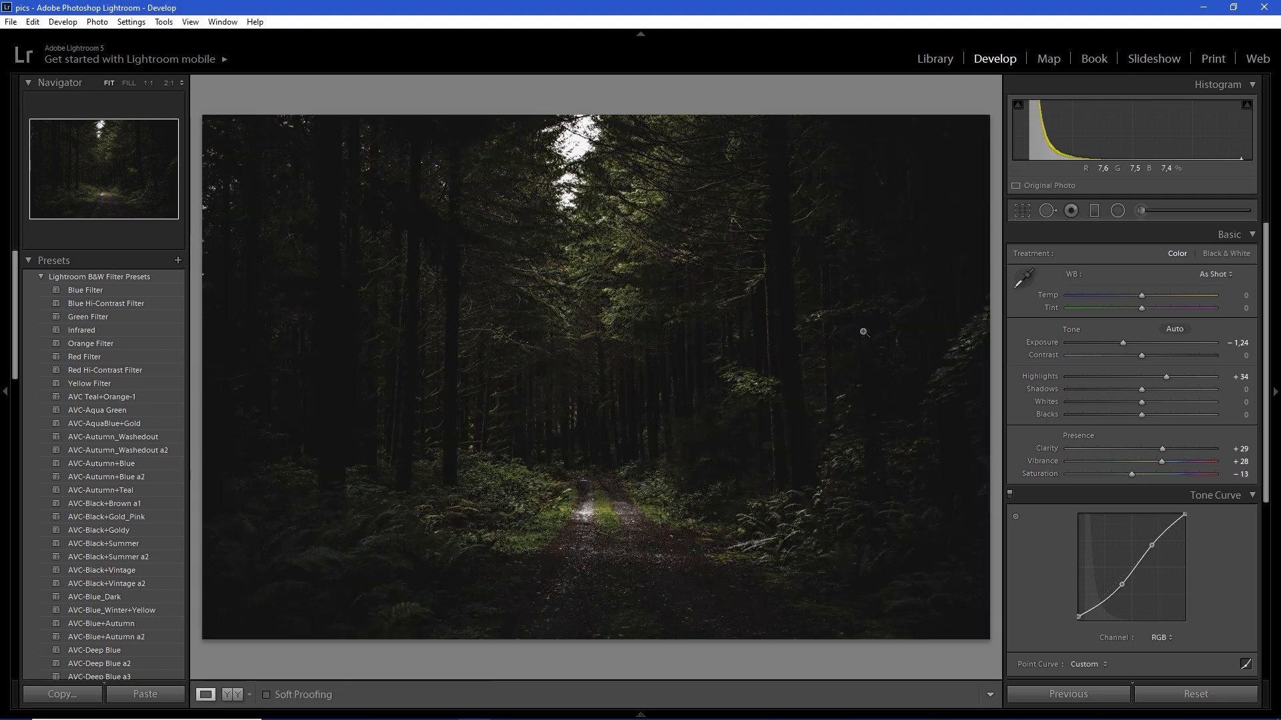
key(backslash)
key(l)
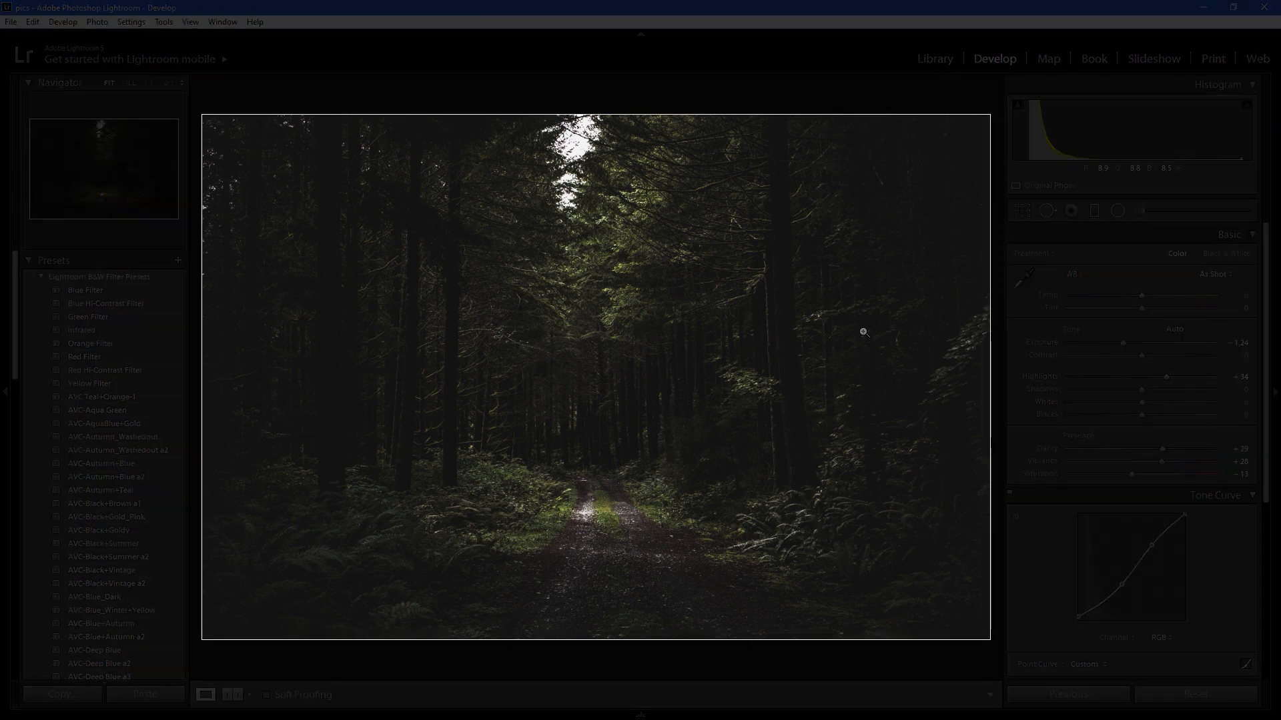
Cycle the interface lighting through dimmed, fully blacked-out and normal modes twice to view the forest photo in isolation.
key(l)
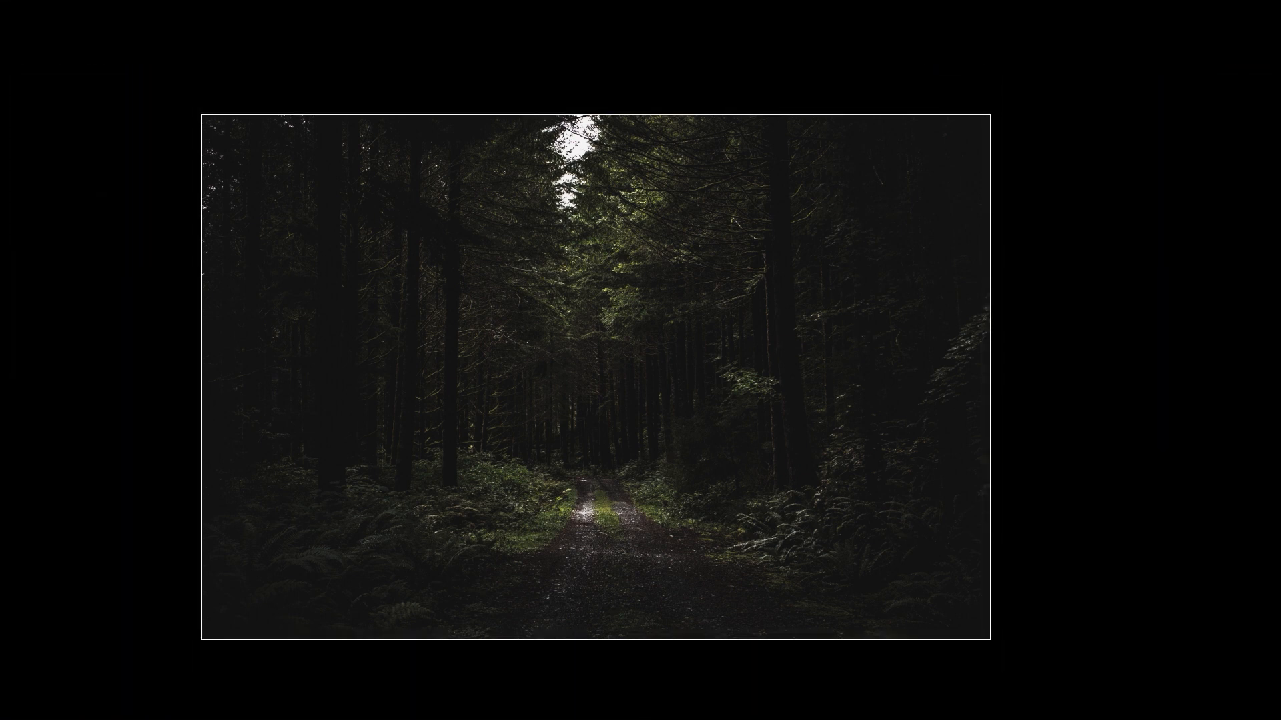
key(l)
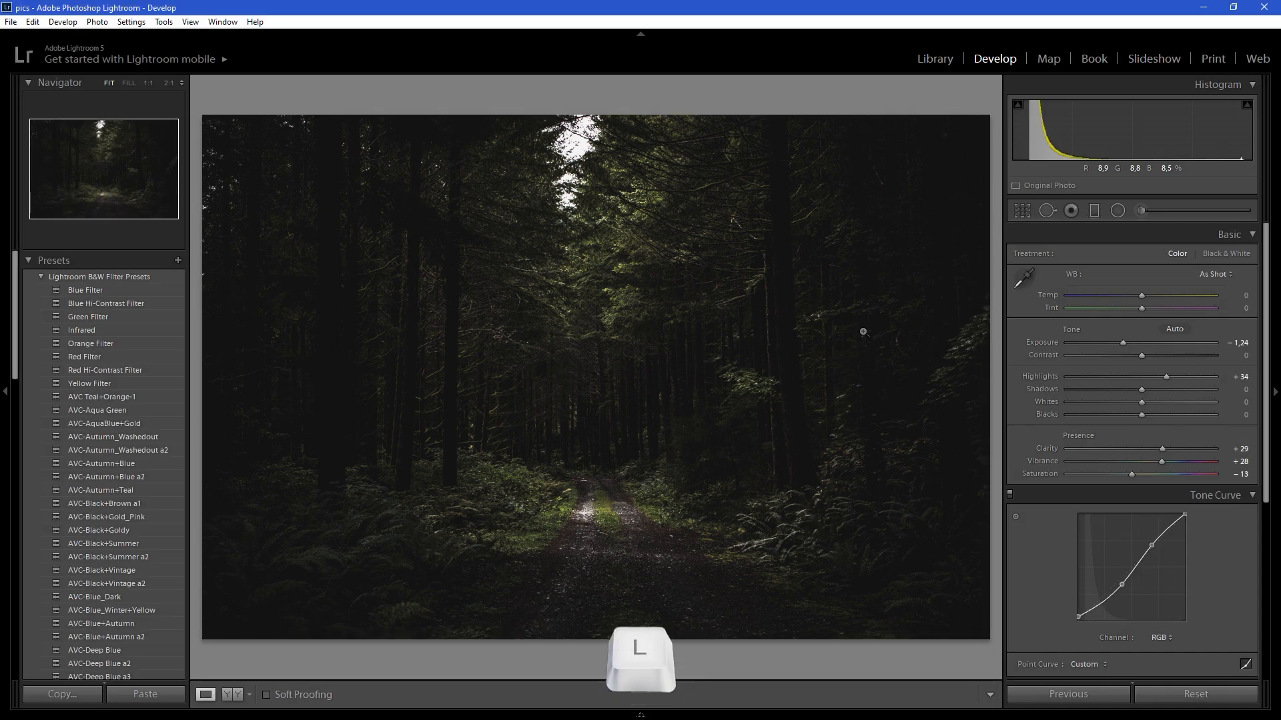
key(l)
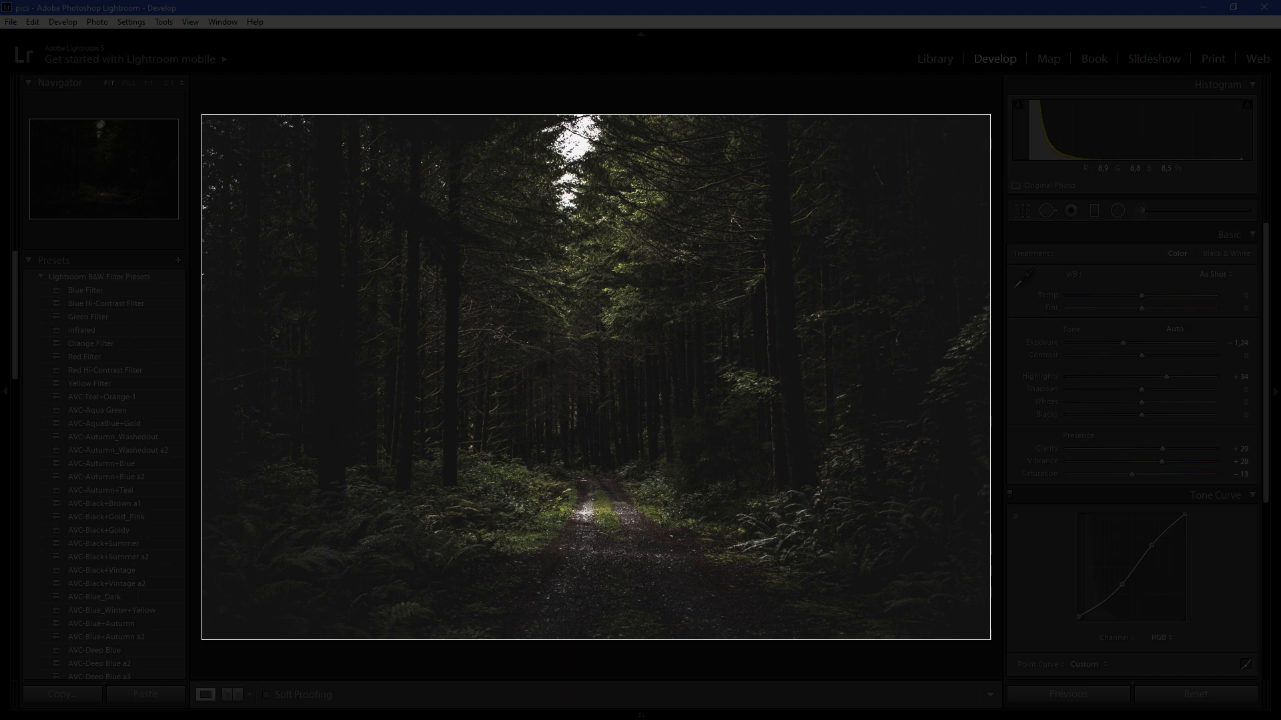
key(l)
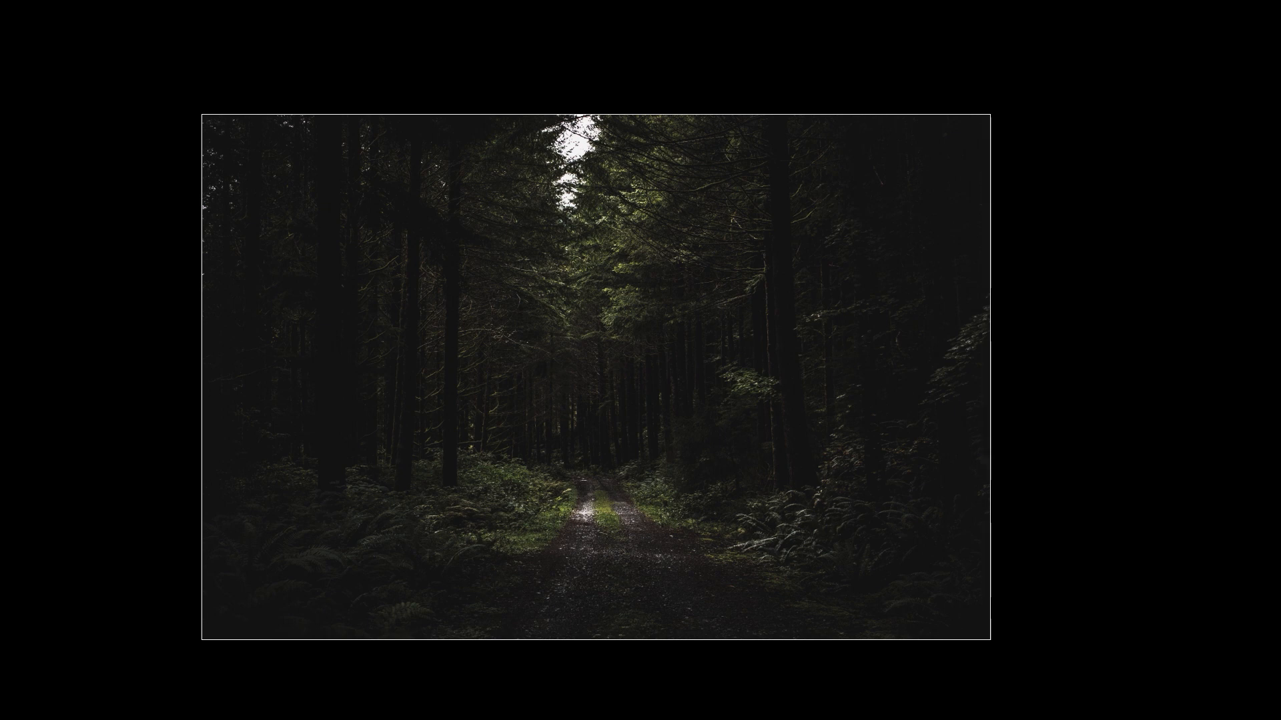
key(l)
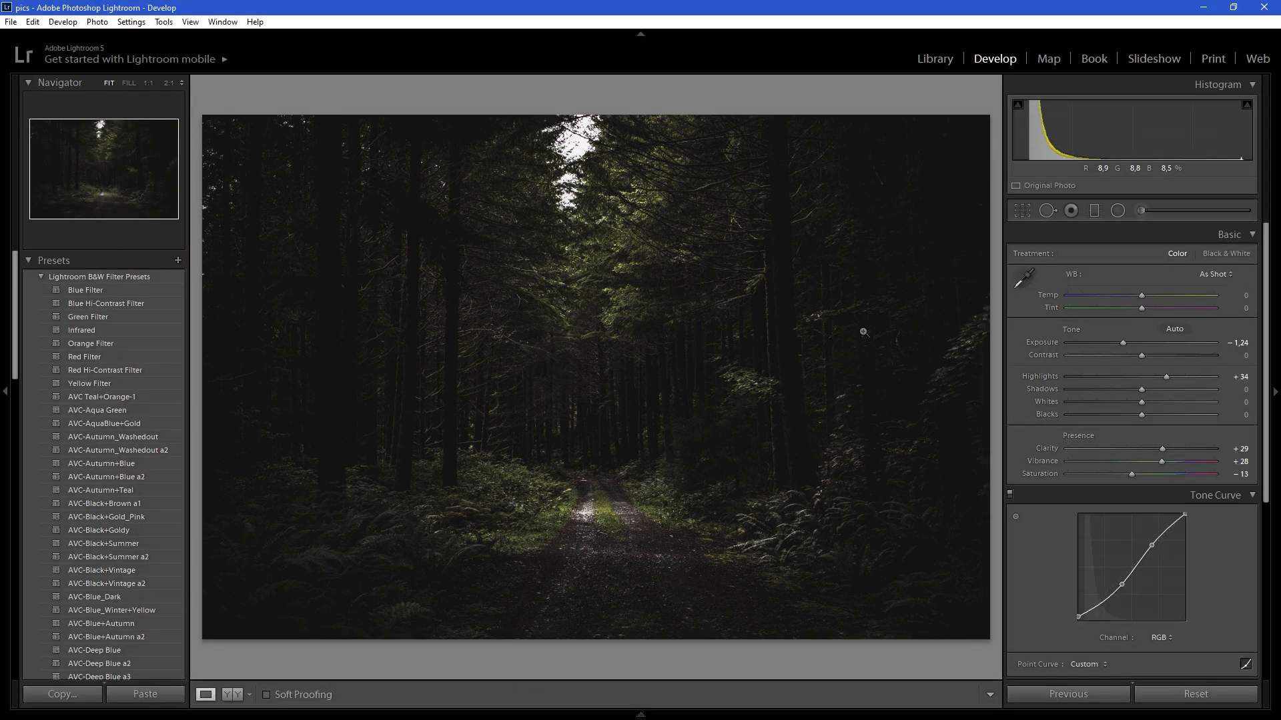
key(l)
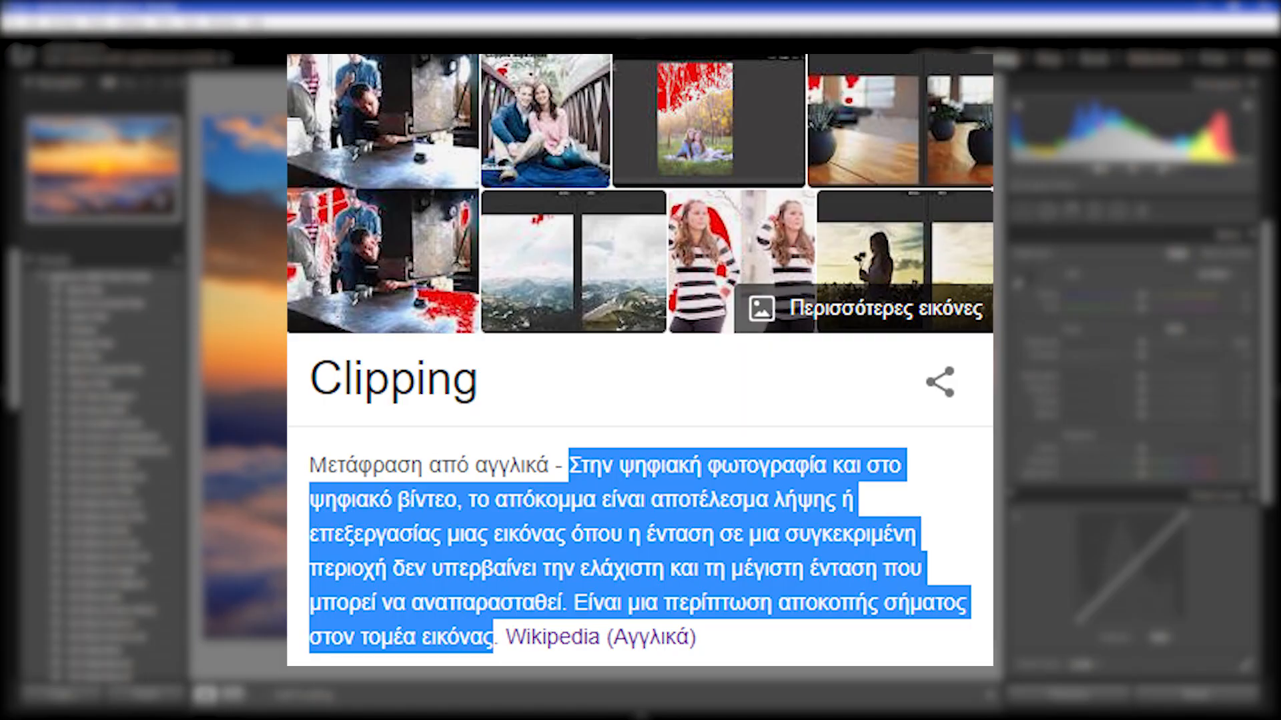
Toggle the highlight and shadow clipping overlay on, off and on again for the sunset photo.
key(z)
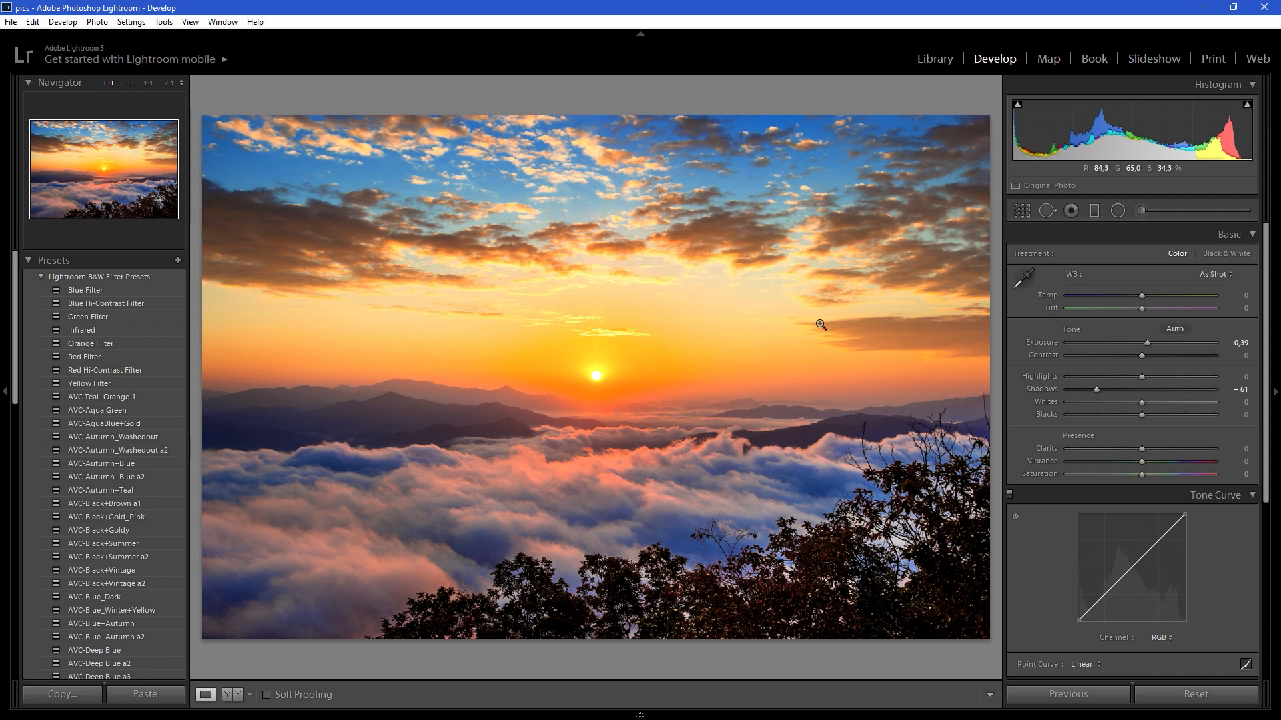
key(j)
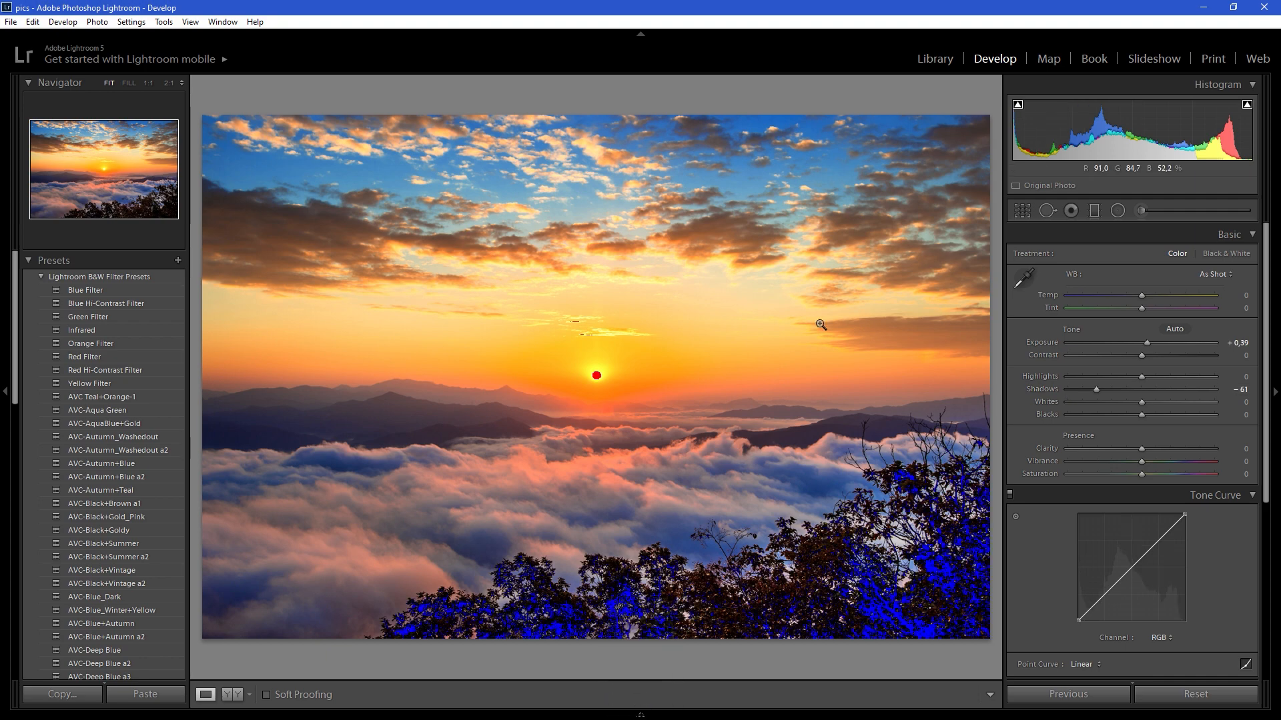
key(j)
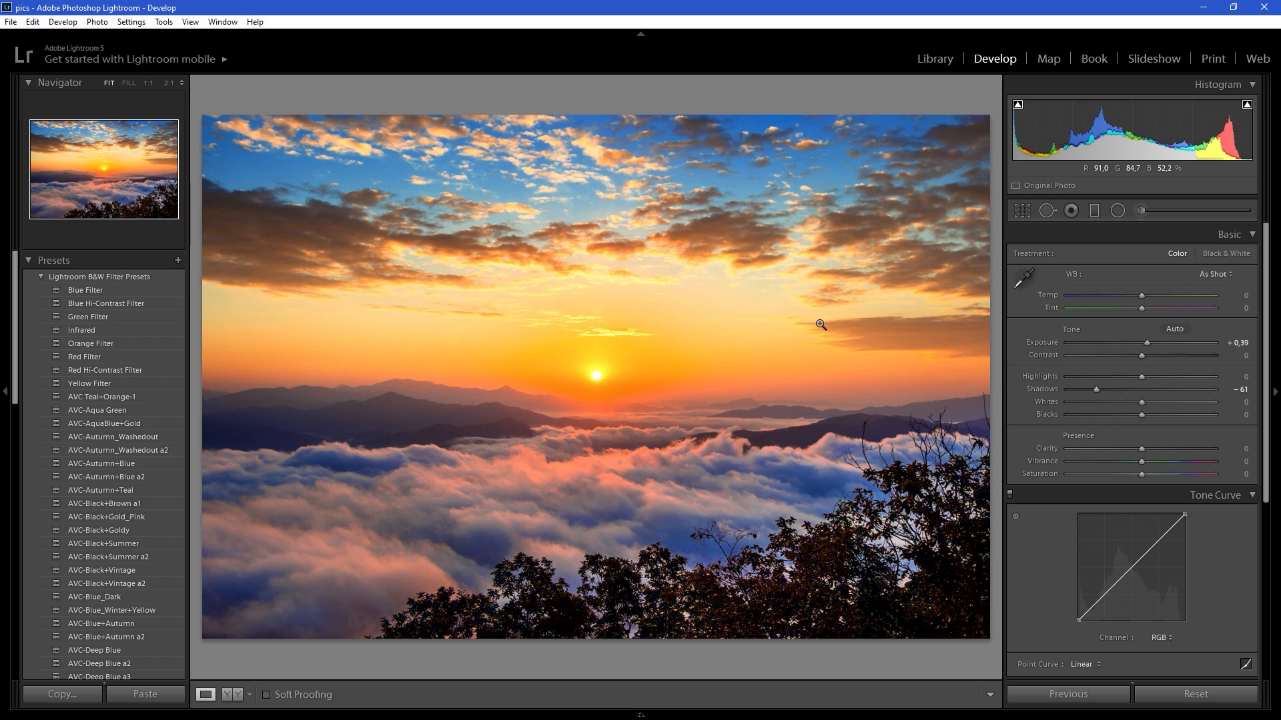
key(j)
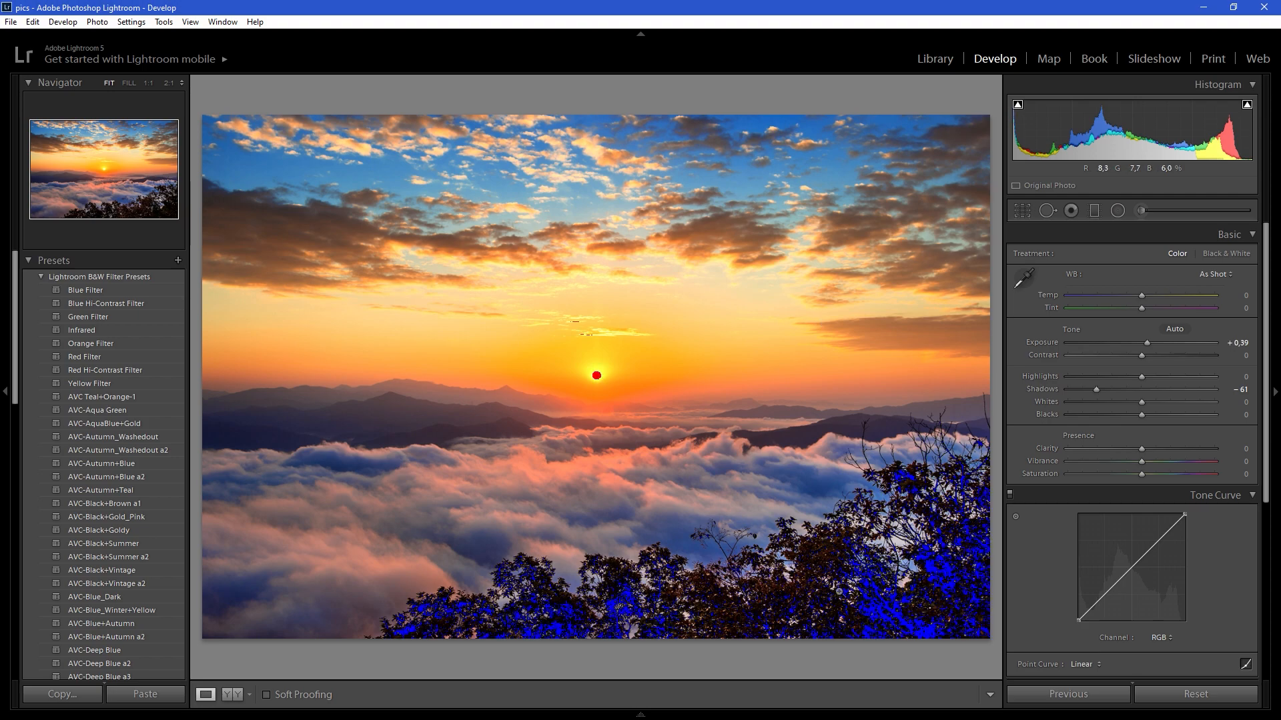
Inspect the marked clipping in the dark trees and on the sun at 1:1 zoom, returning to the fitted view.
click(886, 603)
click(885, 604)
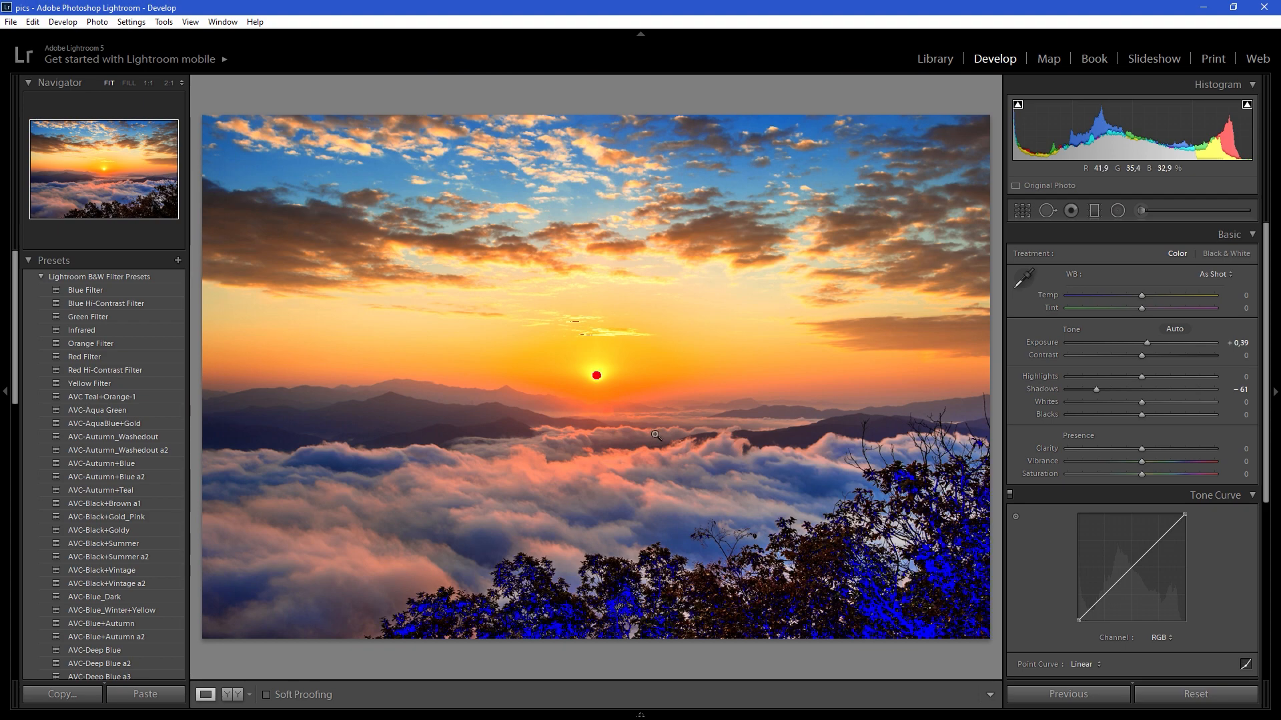
click(599, 377)
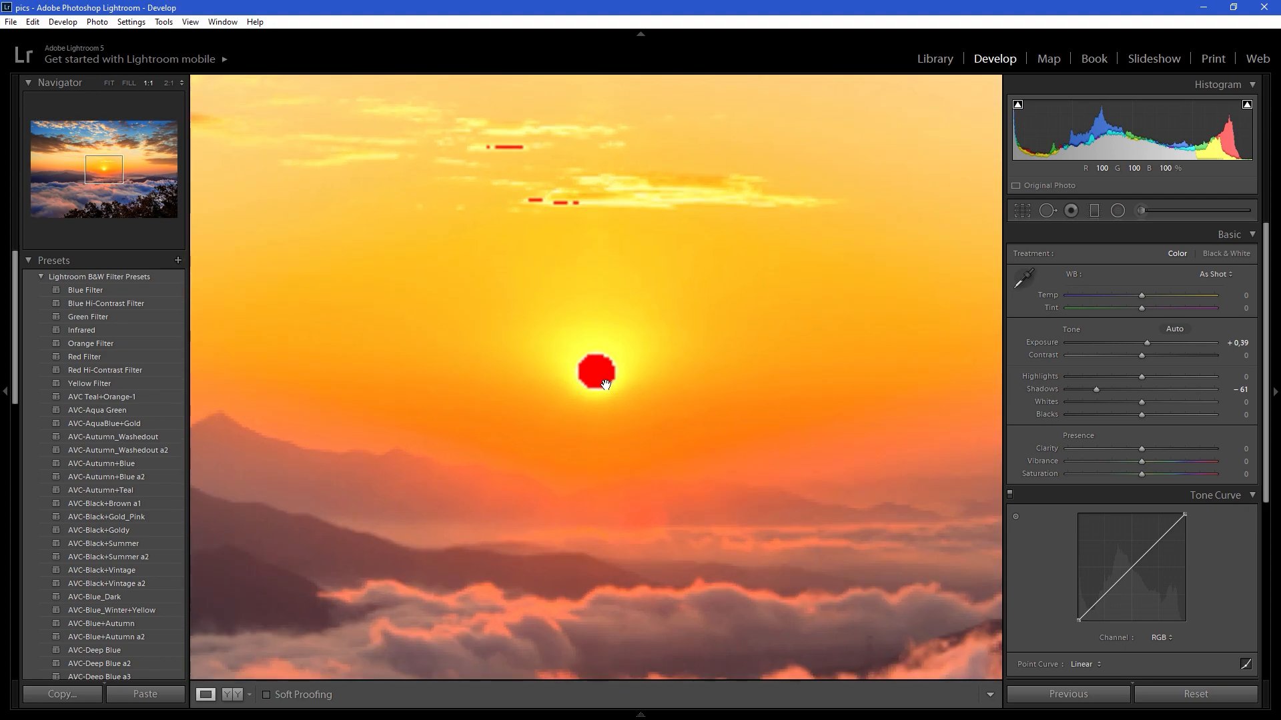
click(608, 385)
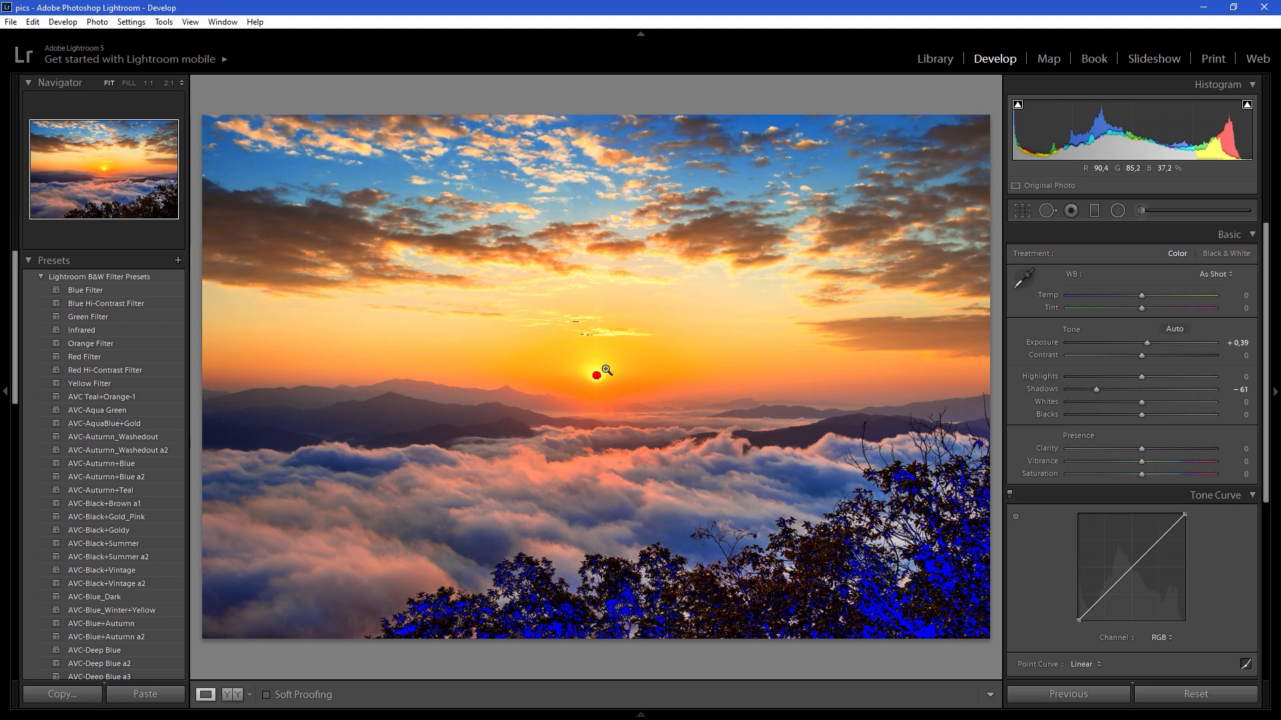
Reset Shadows and Exposure to their defaults, try Exposure at −1,24, and reset Exposure again.
double_click(1048, 388)
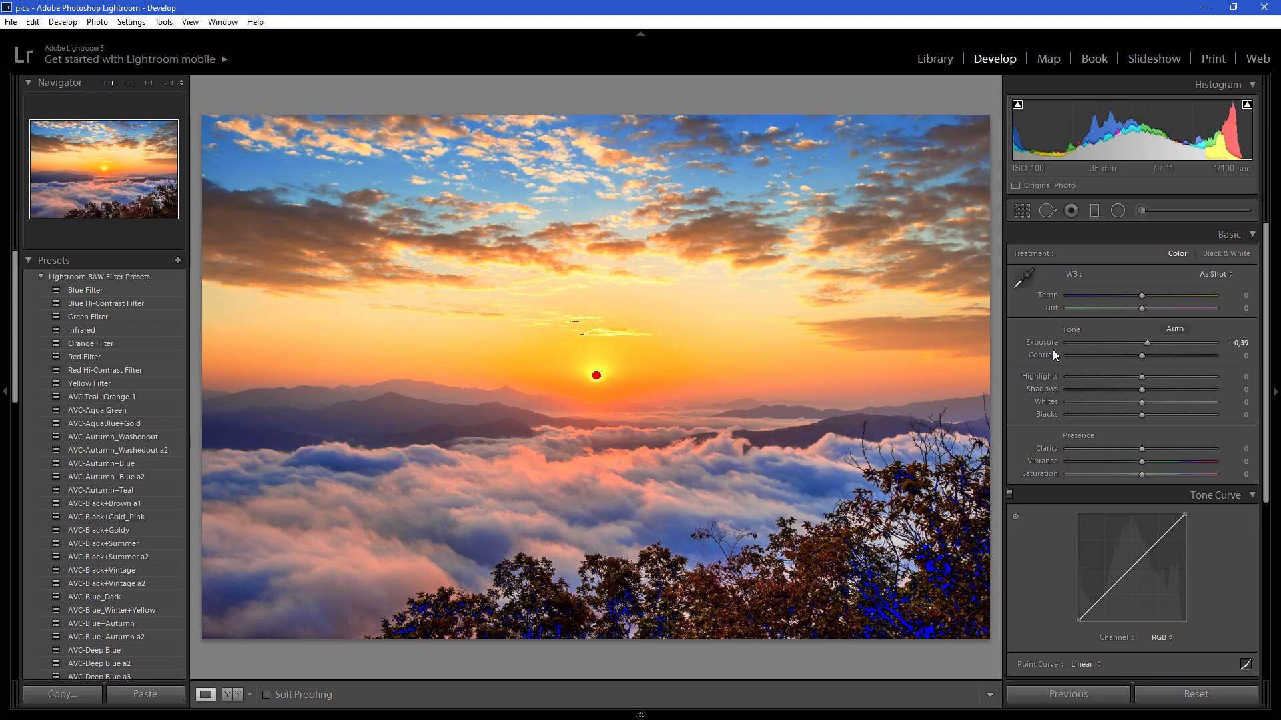
double_click(1047, 343)
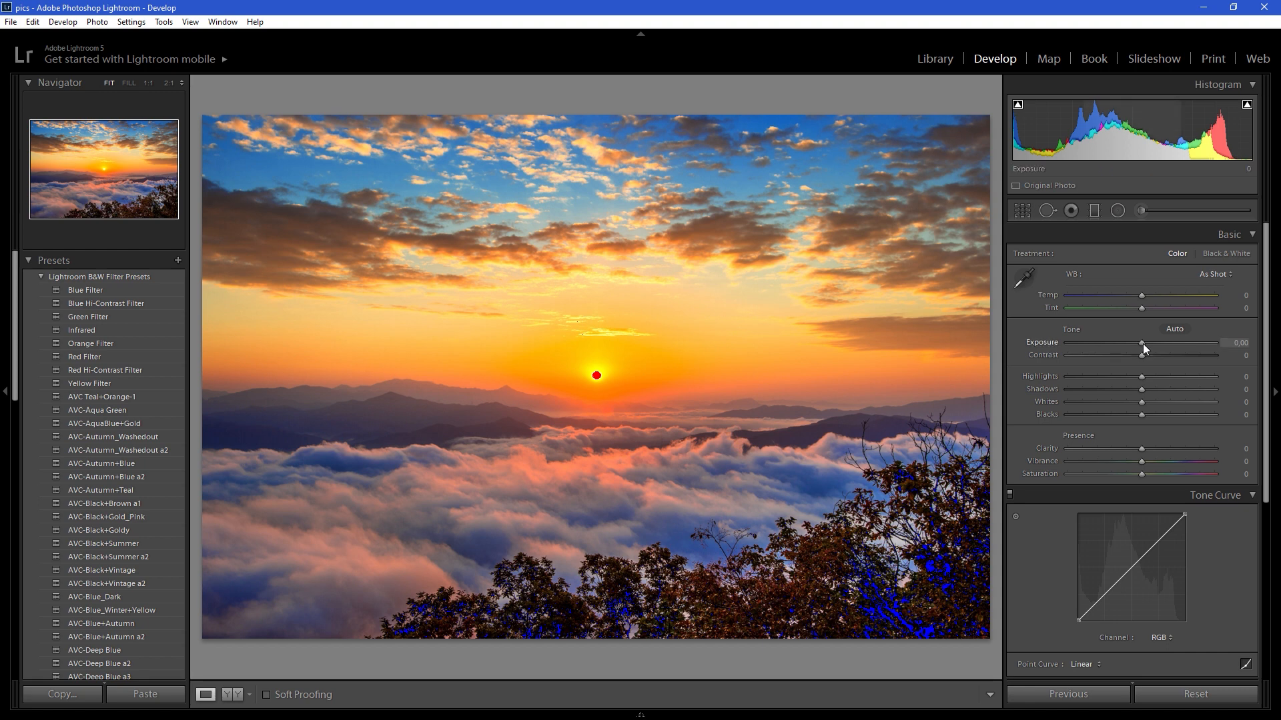
mouse_move(1143, 343)
mouse_down()
mouse_move(1179, 347)
mouse_move(1122, 338)
mouse_up()
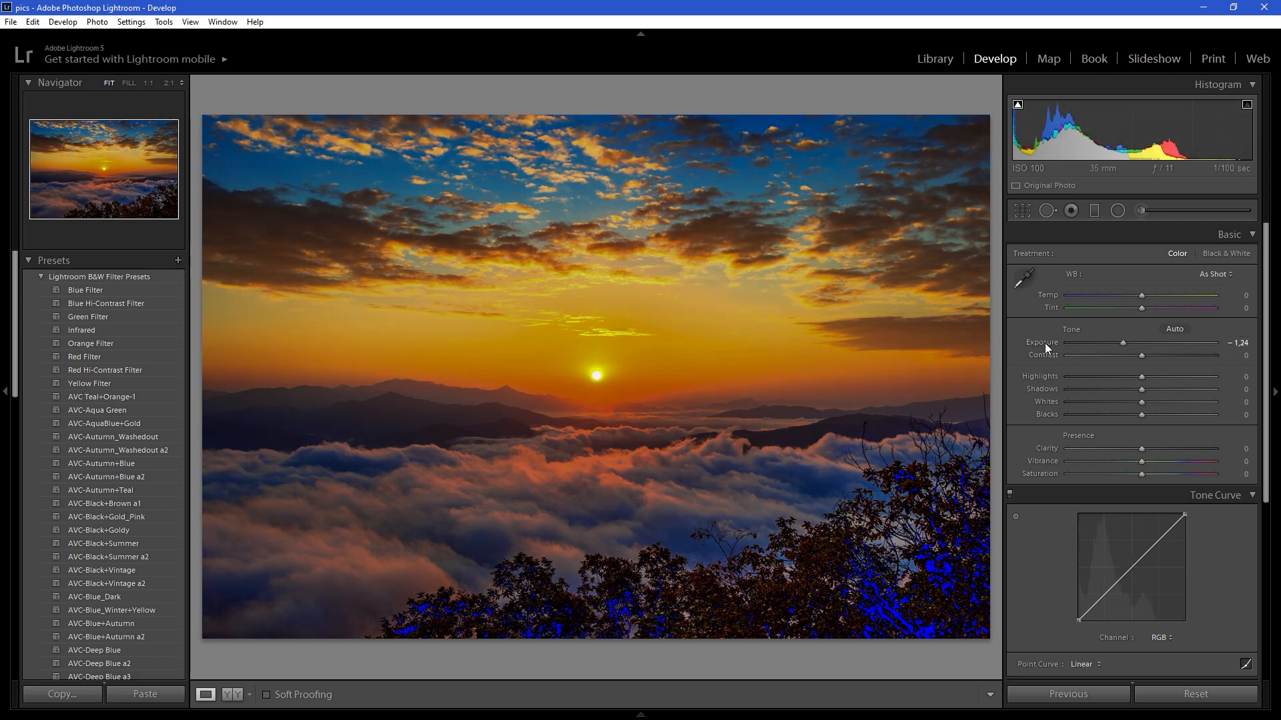
double_click(1044, 343)
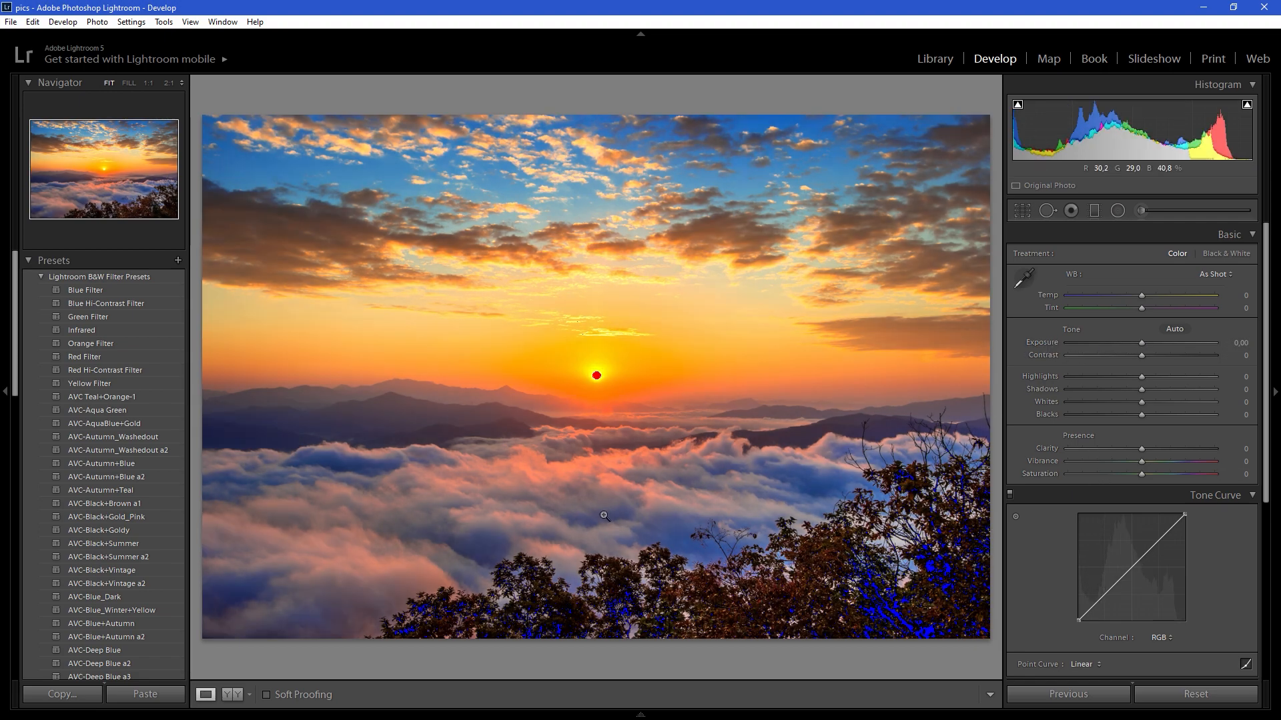
Collapse the Tone Curve and Effects sections, and set Shadows to +41 and Exposure to −1,11.
click(1234, 495)
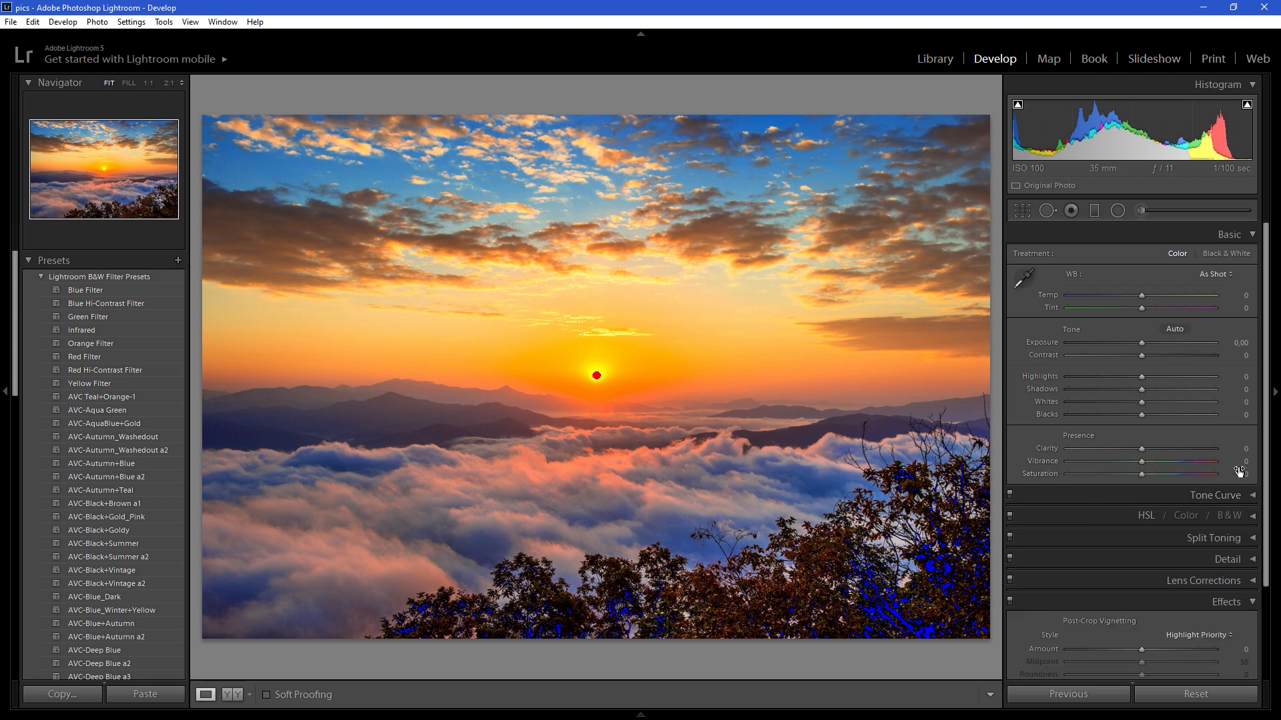
click(1243, 603)
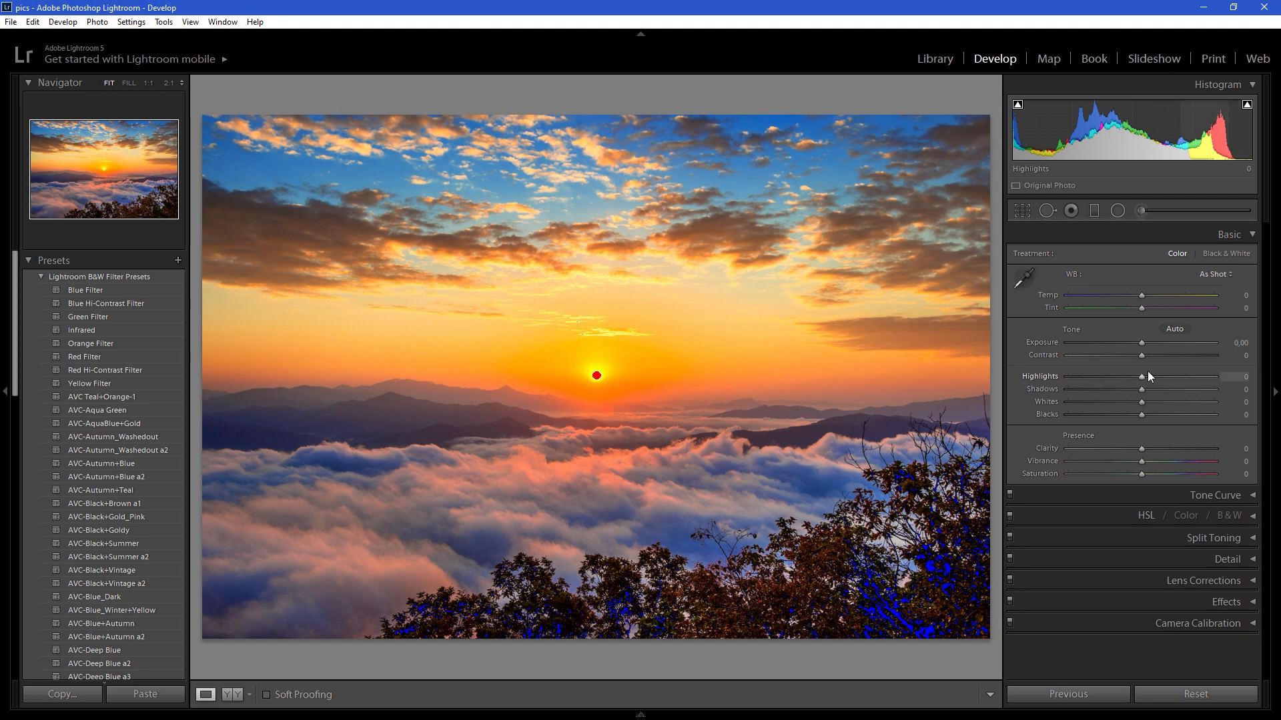
drag(1142, 341, 1151, 341)
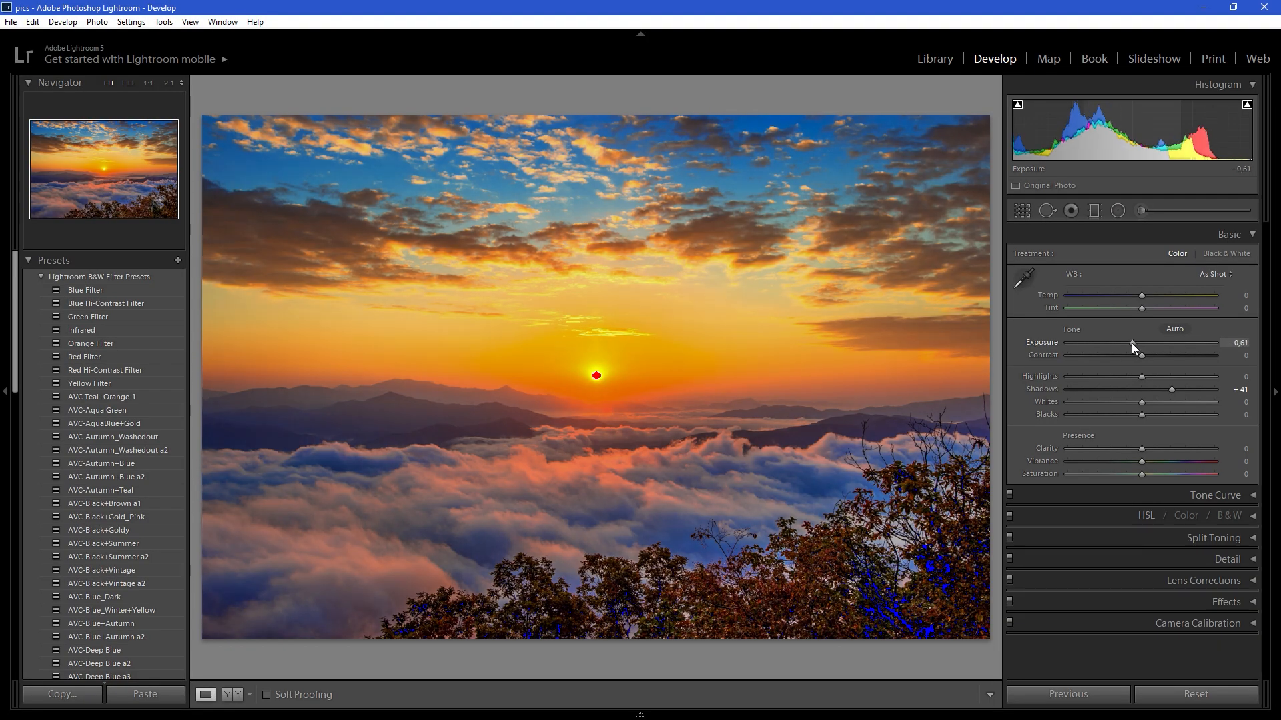
drag(1131, 343, 1123, 343)
Adjust Whites to +6 with the clipping preview, reset Whites to its default, and set Blacks to −61.
key(alt)
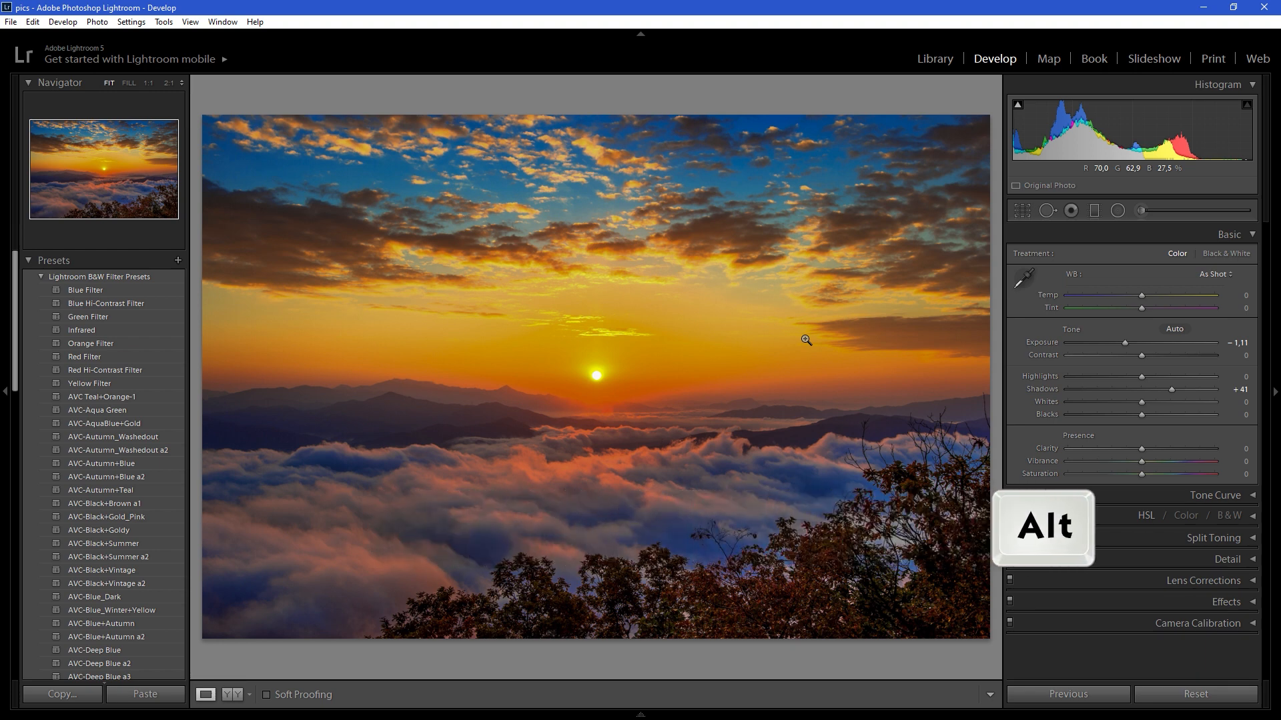
key(alt)
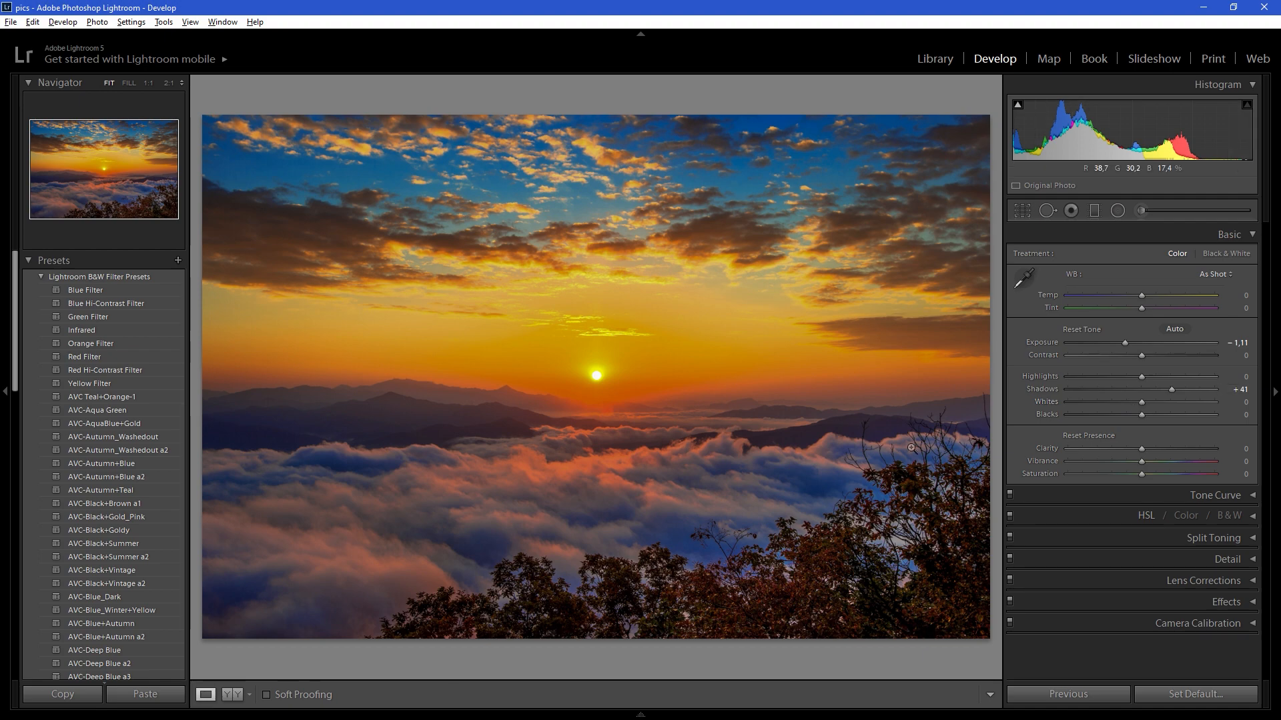
click(1142, 402)
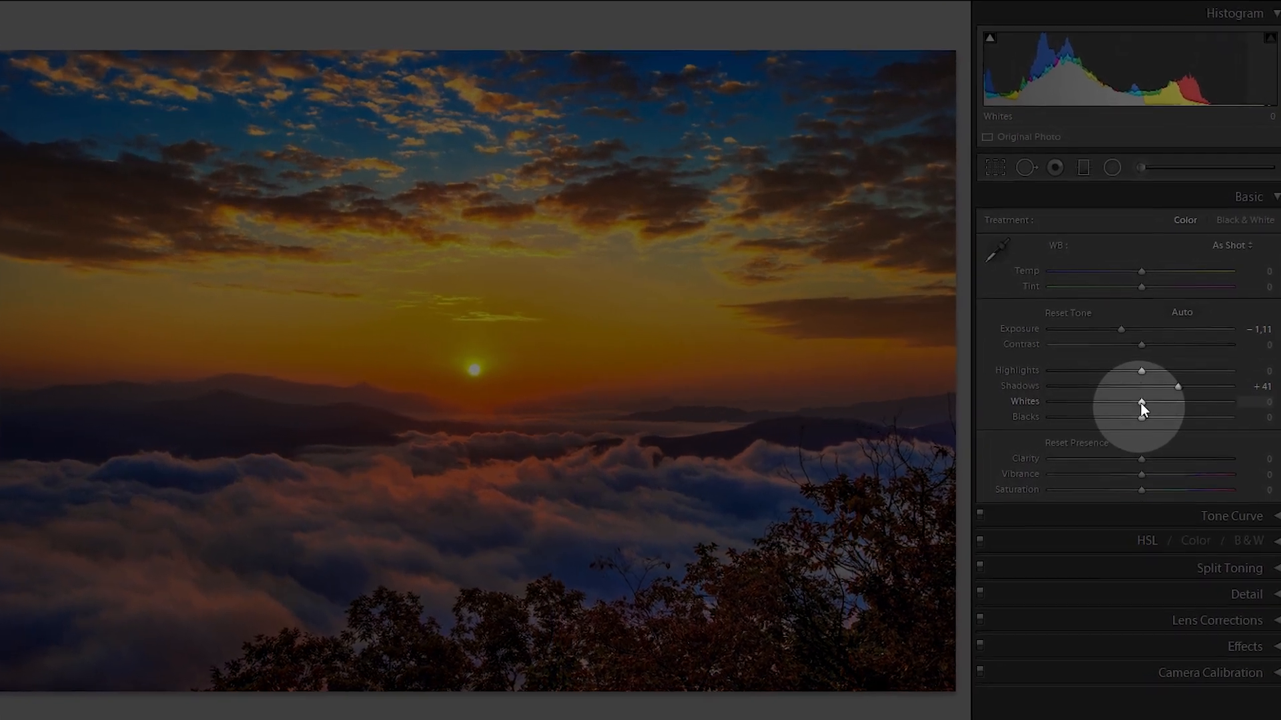
drag(1141, 403, 1094, 415)
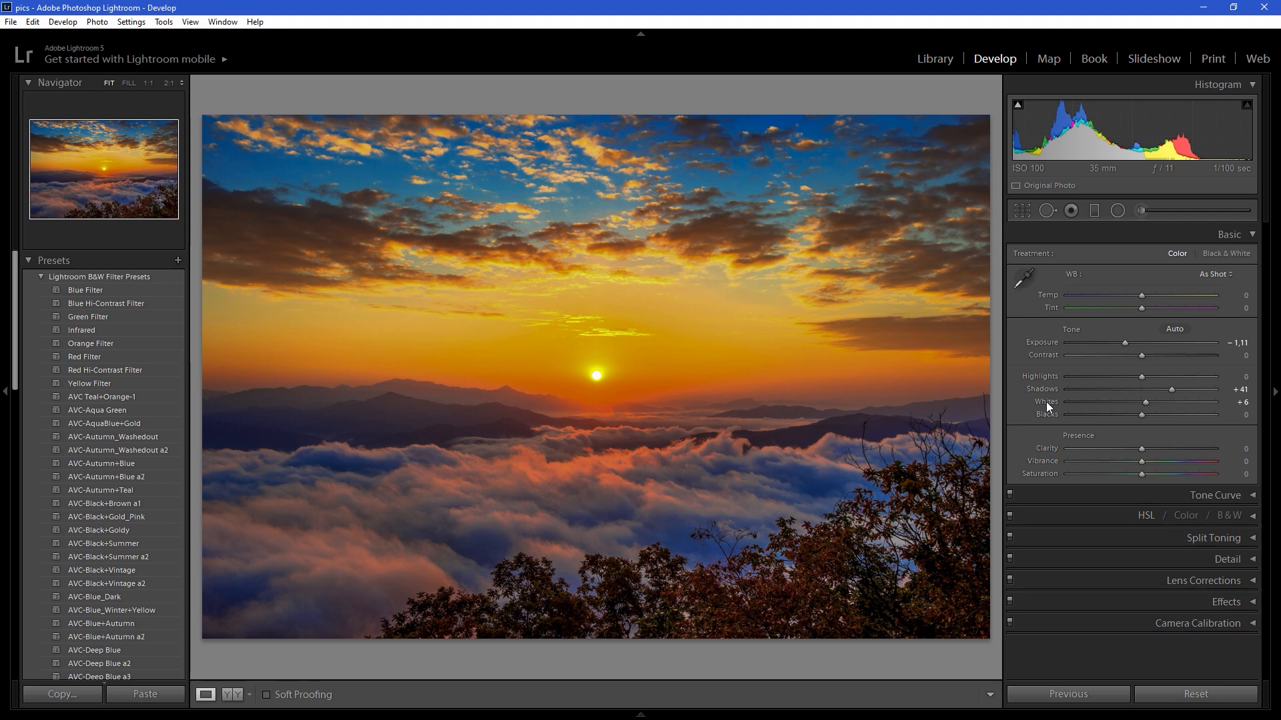
double_click(1046, 402)
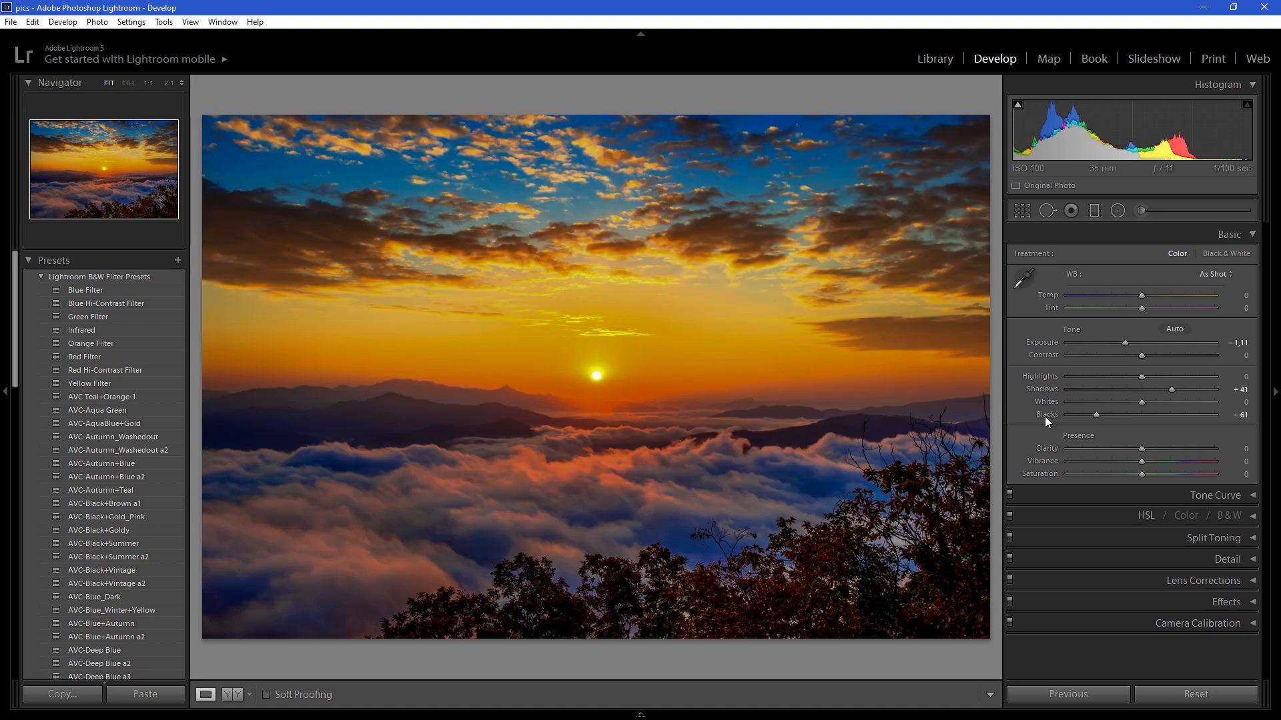
Expand the Tone Curve, Split Toning and Detail sections of the develop settings.
click(1240, 495)
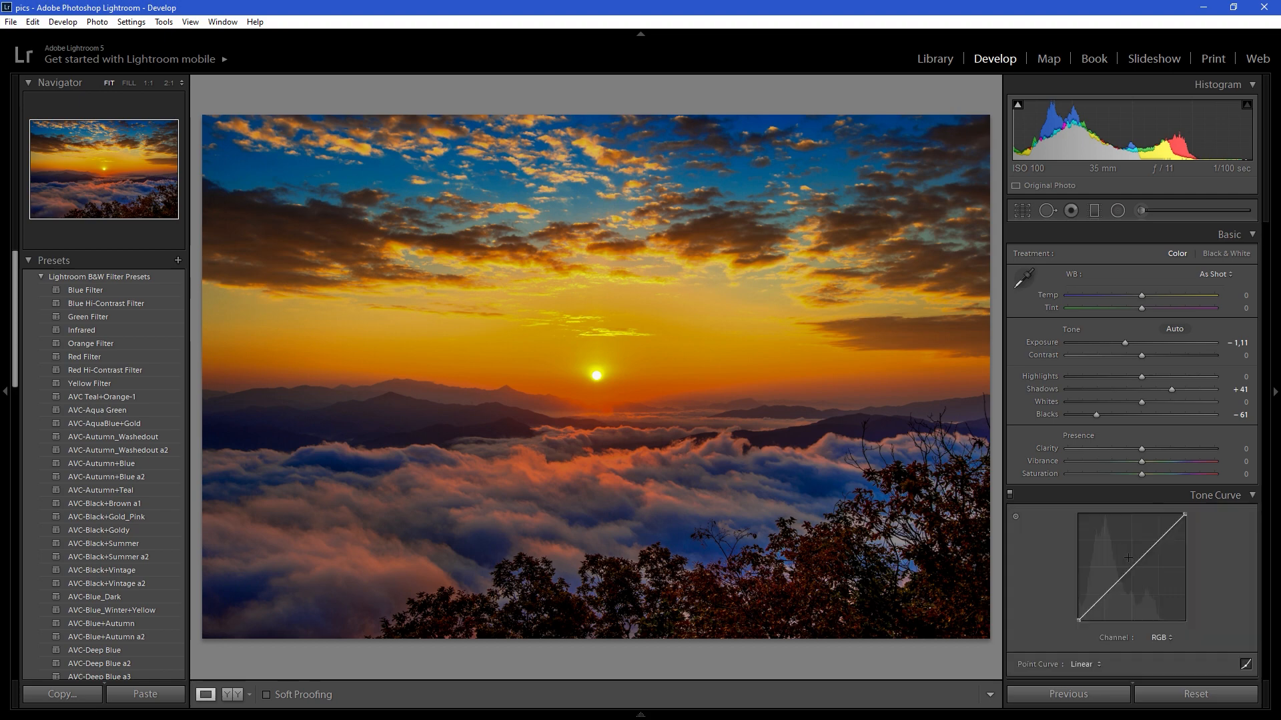
scroll(1127, 558, down, 3)
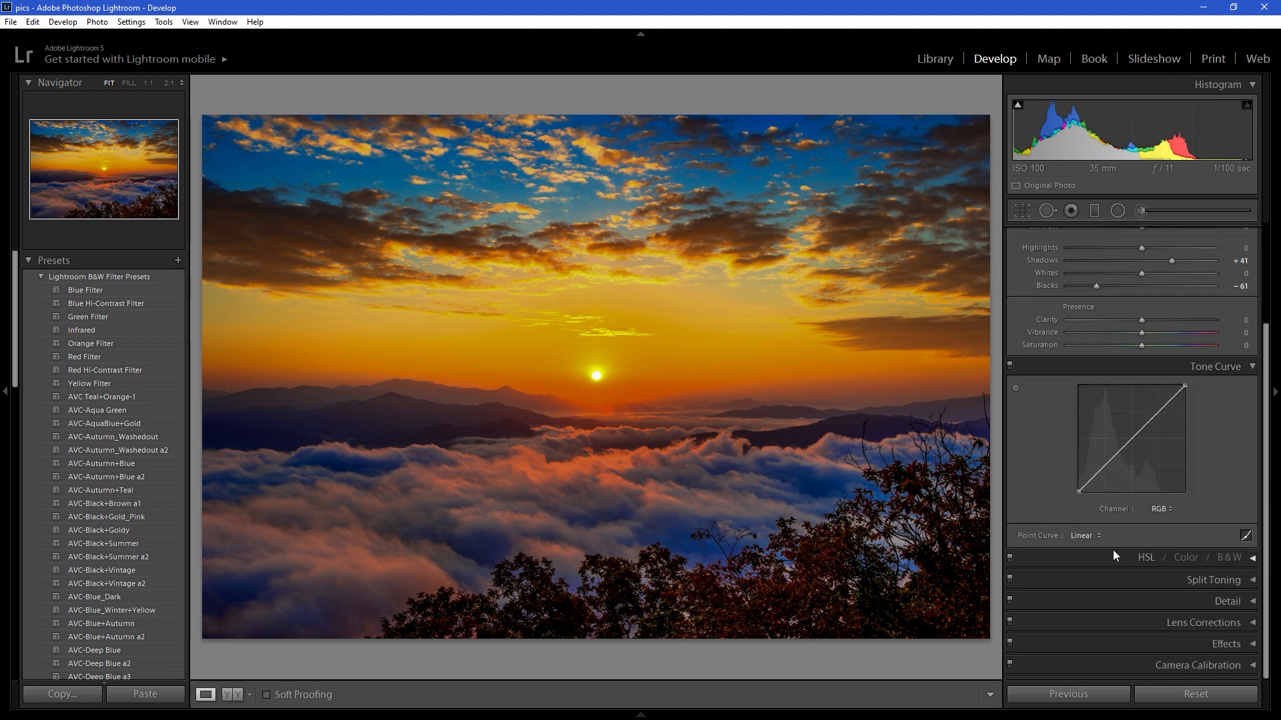
click(1252, 577)
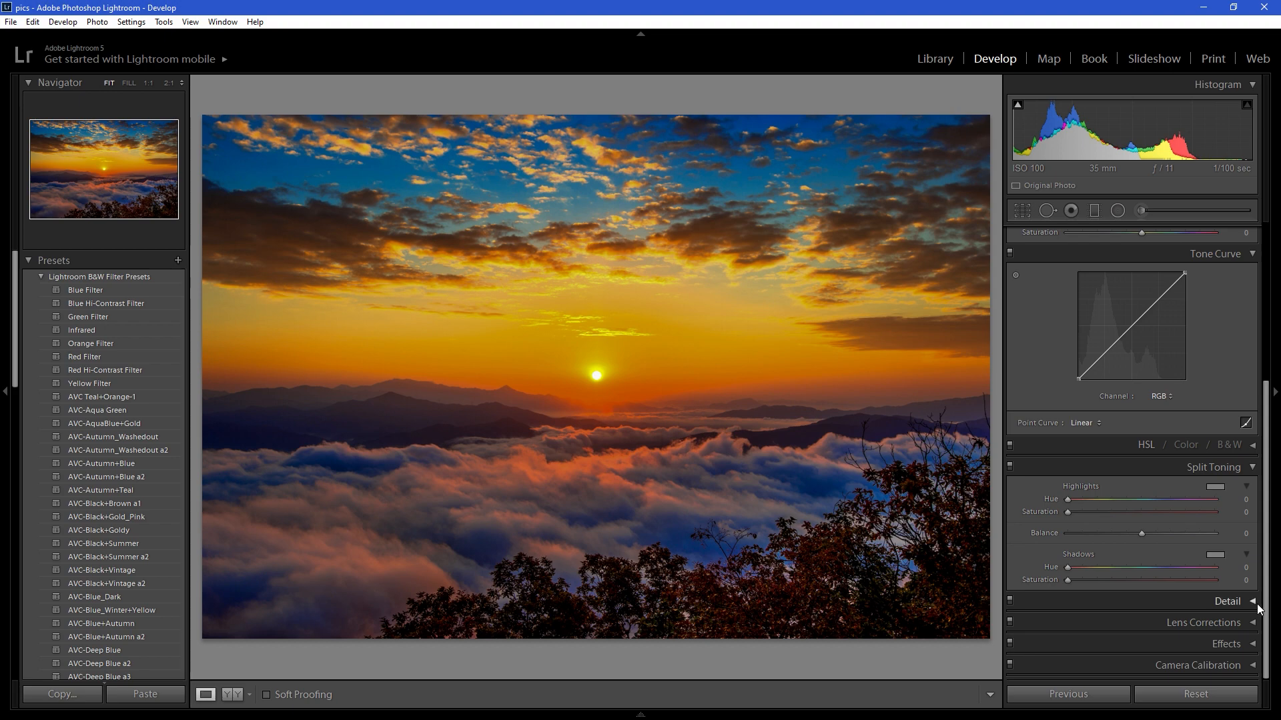
click(1175, 601)
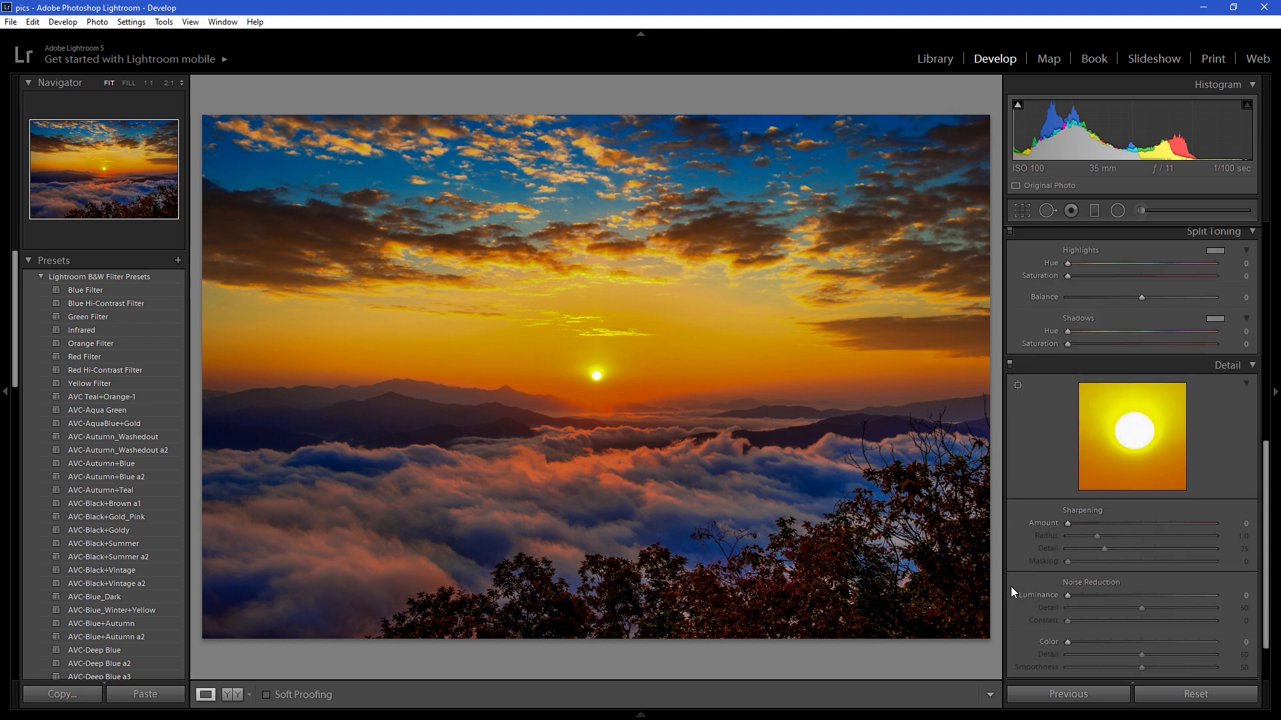
Set Sharpening Amount to 52 using the grayscale preview at 1:1 and Luminance noise reduction to 17, returning to the fitted view.
mouse_move(1069, 458)
mouse_down()
mouse_move(1099, 458)
mouse_move(1079, 455)
mouse_up()
key(z)
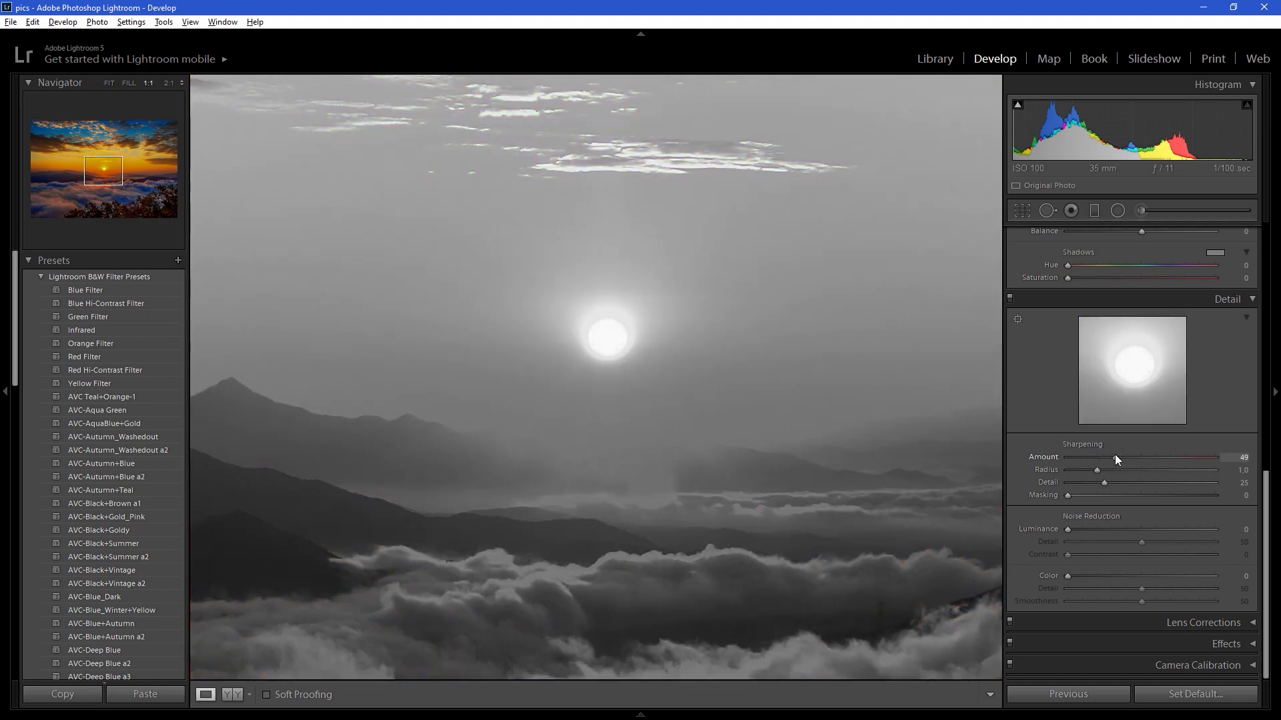
drag(1116, 457, 1118, 458)
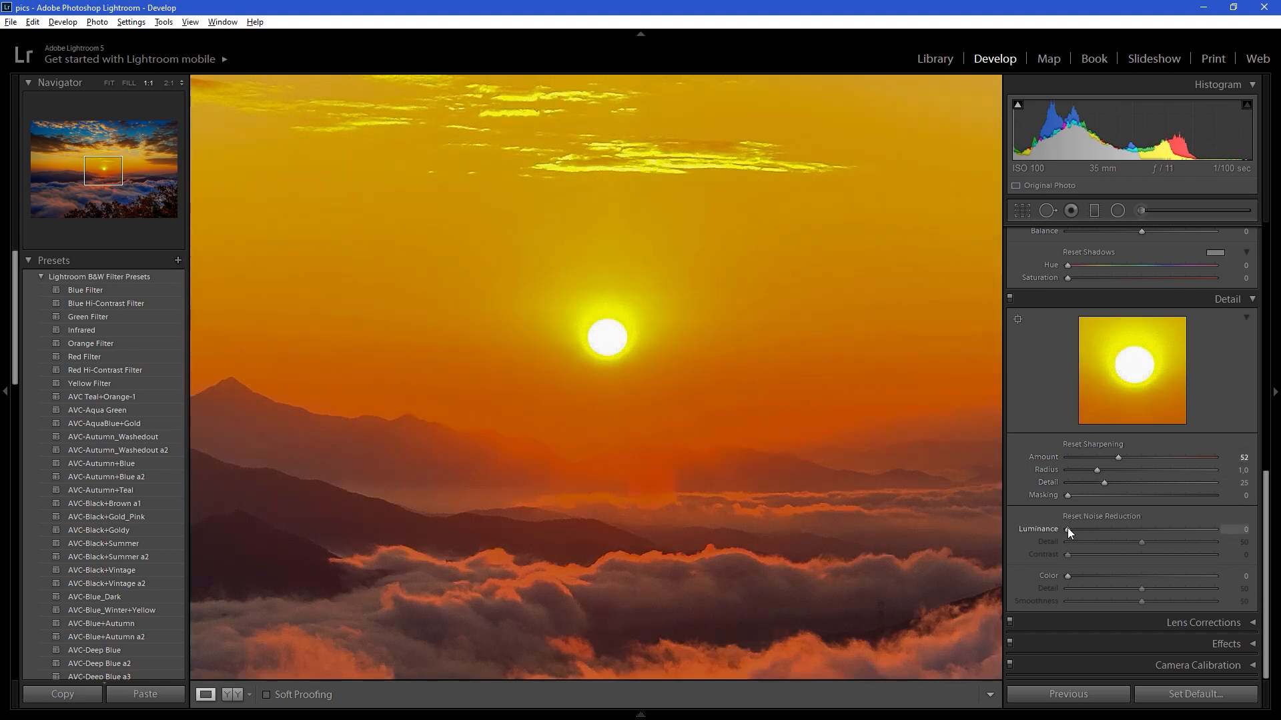
drag(1068, 530, 1092, 522)
click(609, 334)
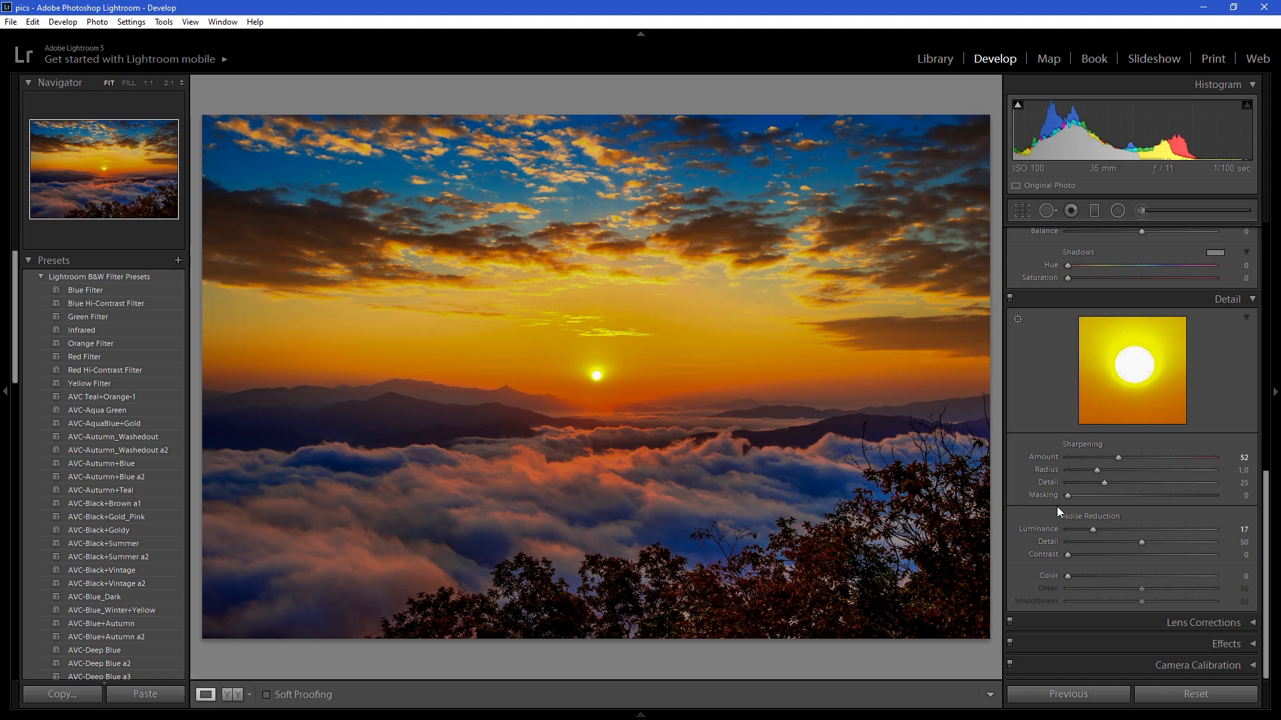
Set the Split Toning Highlights Hue to 60 using the full-saturation color preview.
scroll(1044, 487, up, 5)
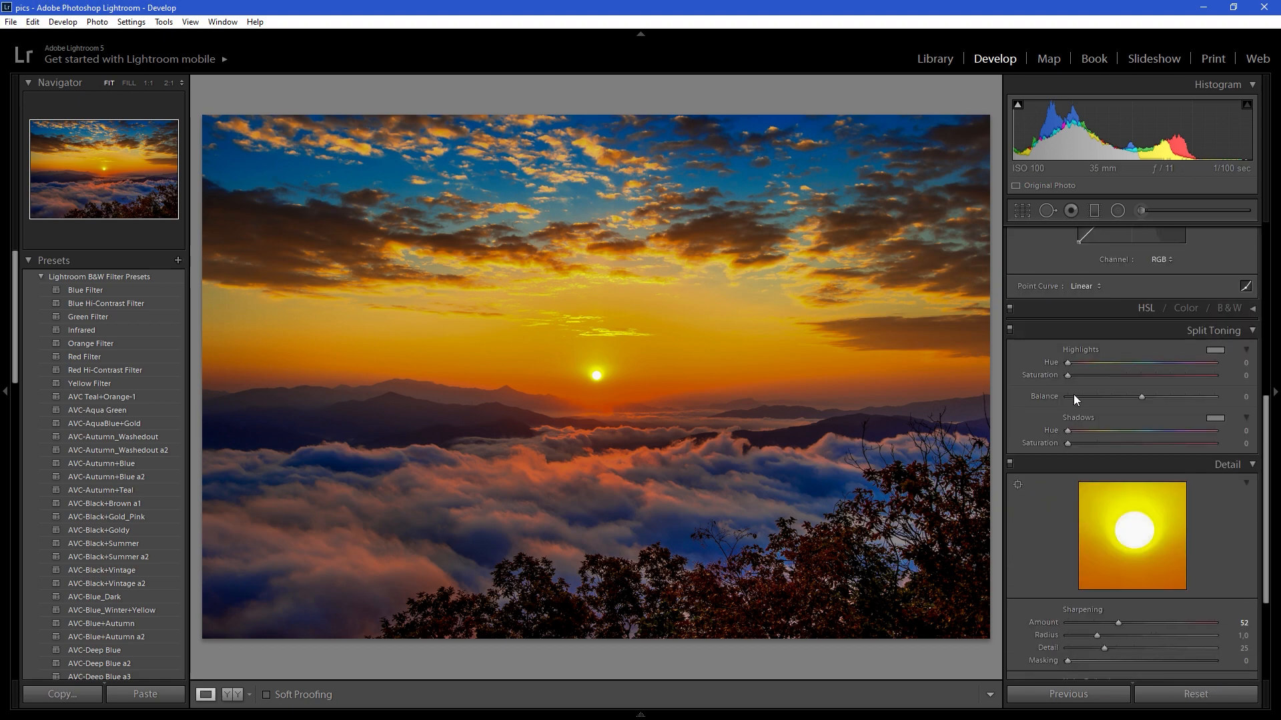
scroll(1074, 396, up, 2)
key(alt)
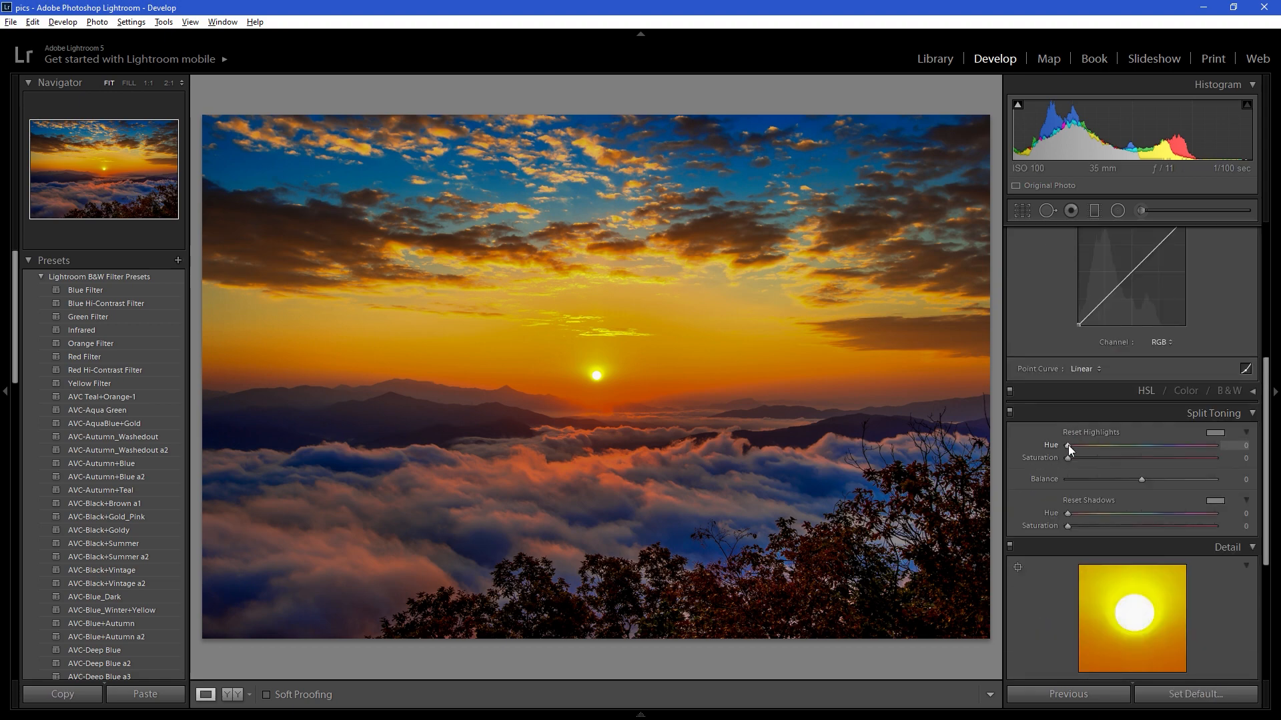
mouse_move(1068, 445)
mouse_down()
mouse_move(1095, 445)
mouse_move(1085, 445)
mouse_up()
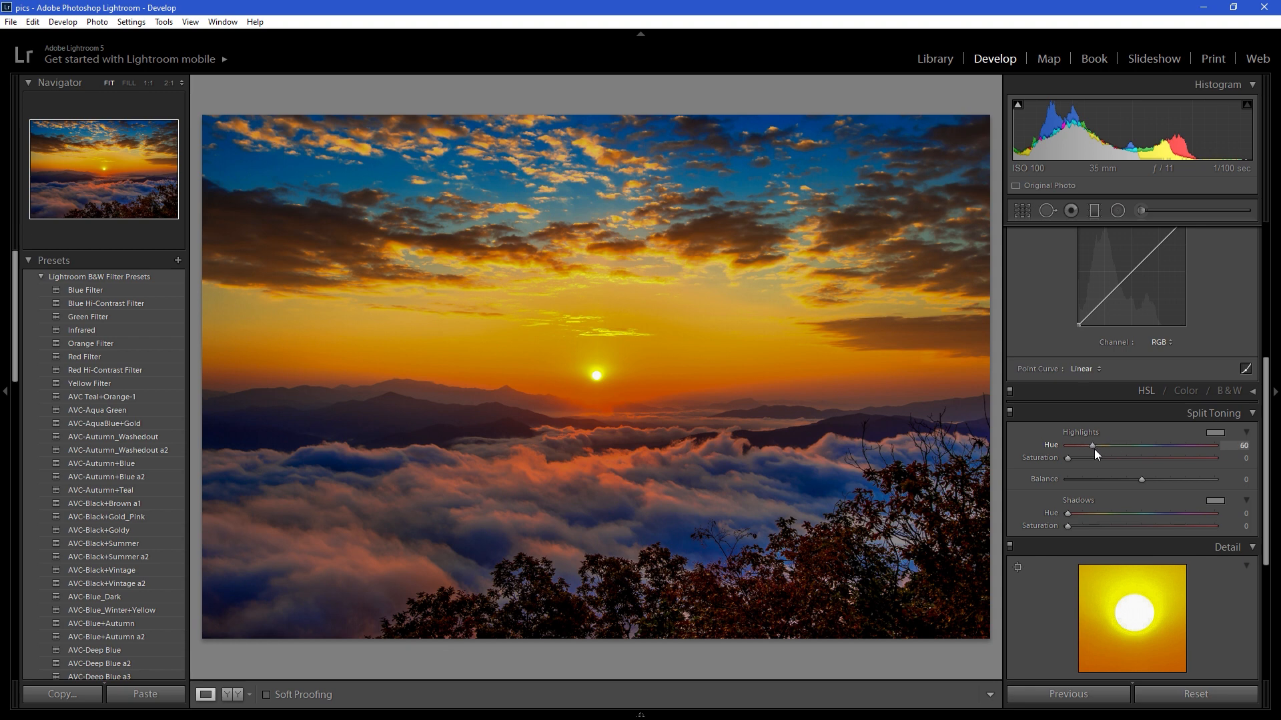
Reset all Tone adjustments of the sunset photo at once.
drag(1119, 452, 1092, 450)
scroll(1027, 447, up, 5)
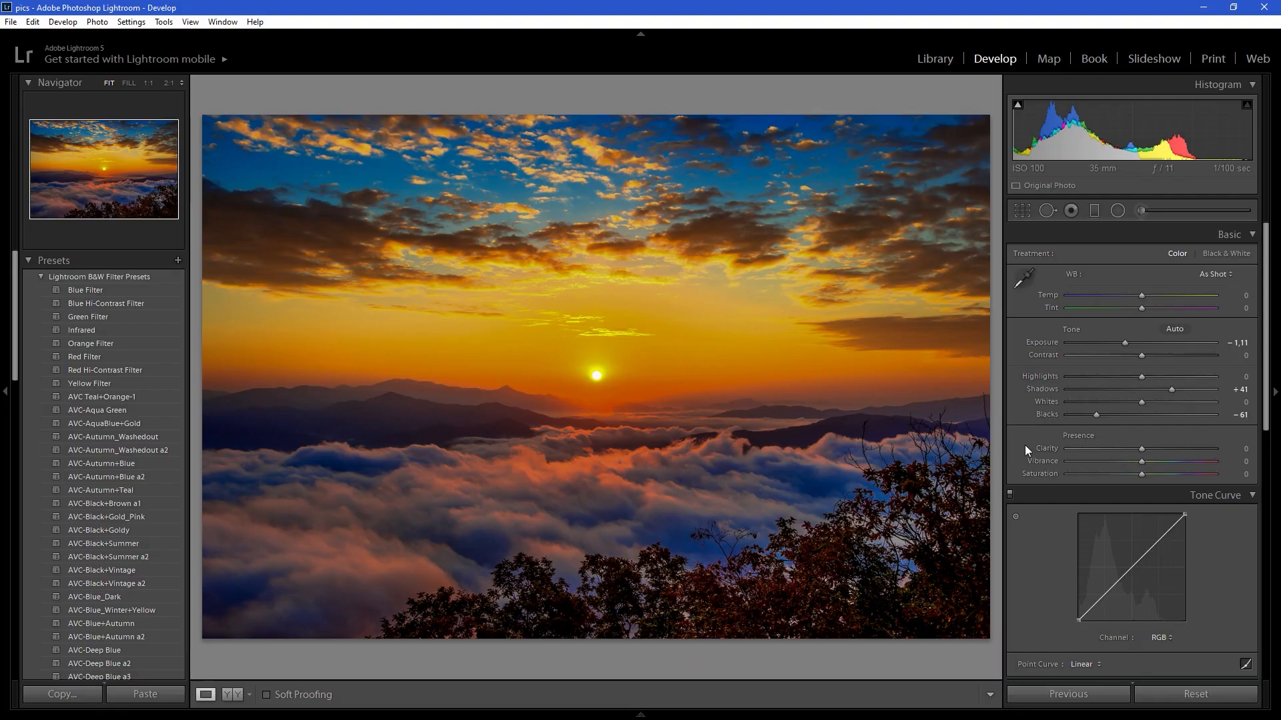
key(alt)
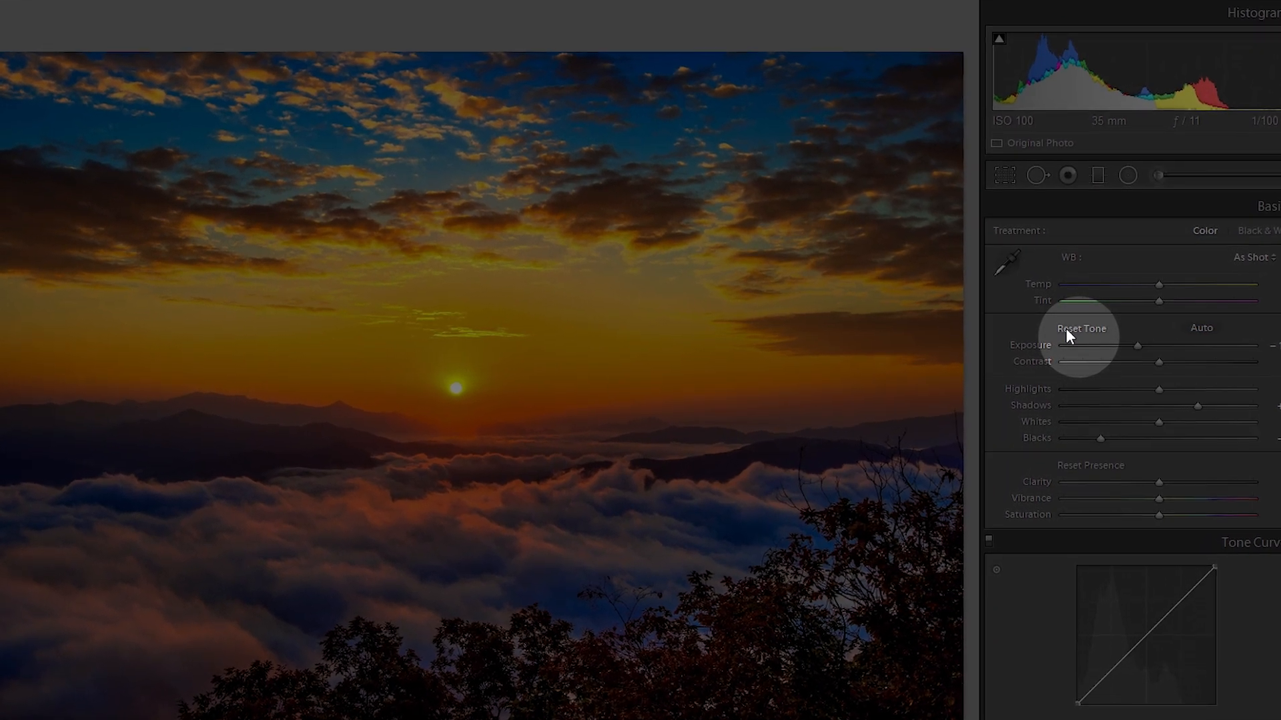
click(1066, 328)
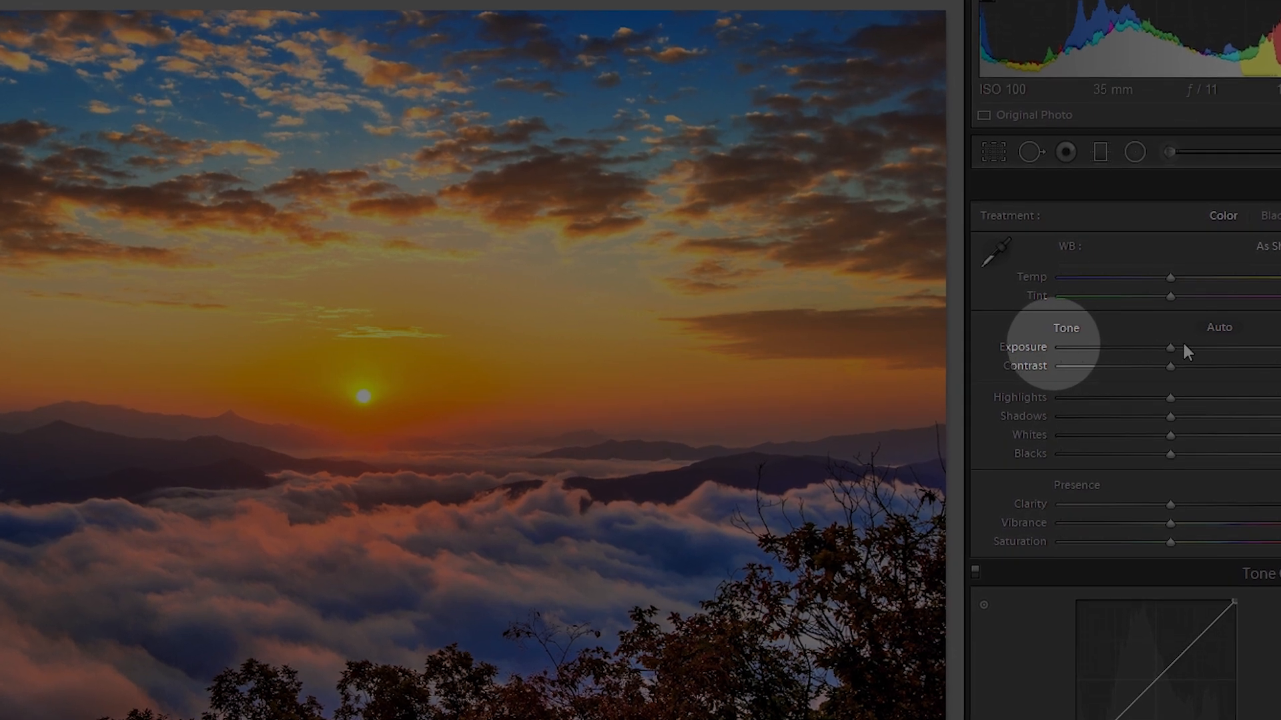
Set the sunset photo's Exposure to +1.34, Contrast to −54 and Highlights to +40.
drag(1167, 348, 1138, 378)
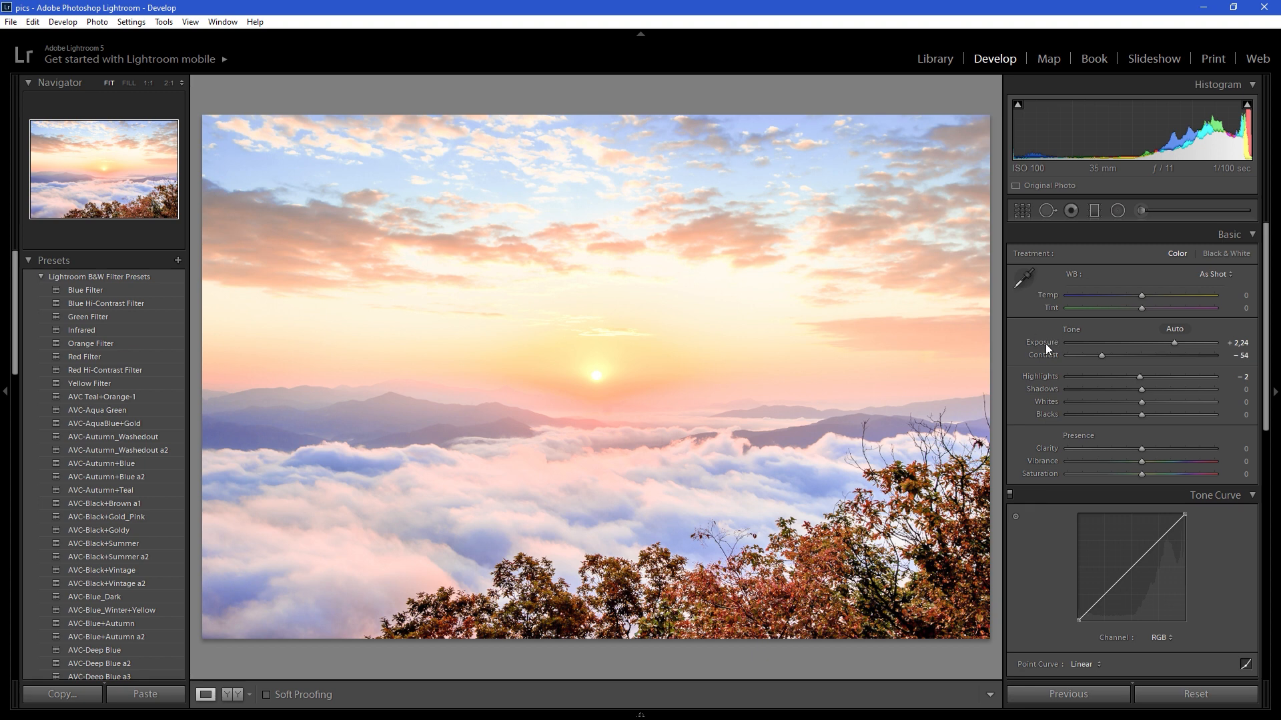
drag(1139, 377, 1170, 379)
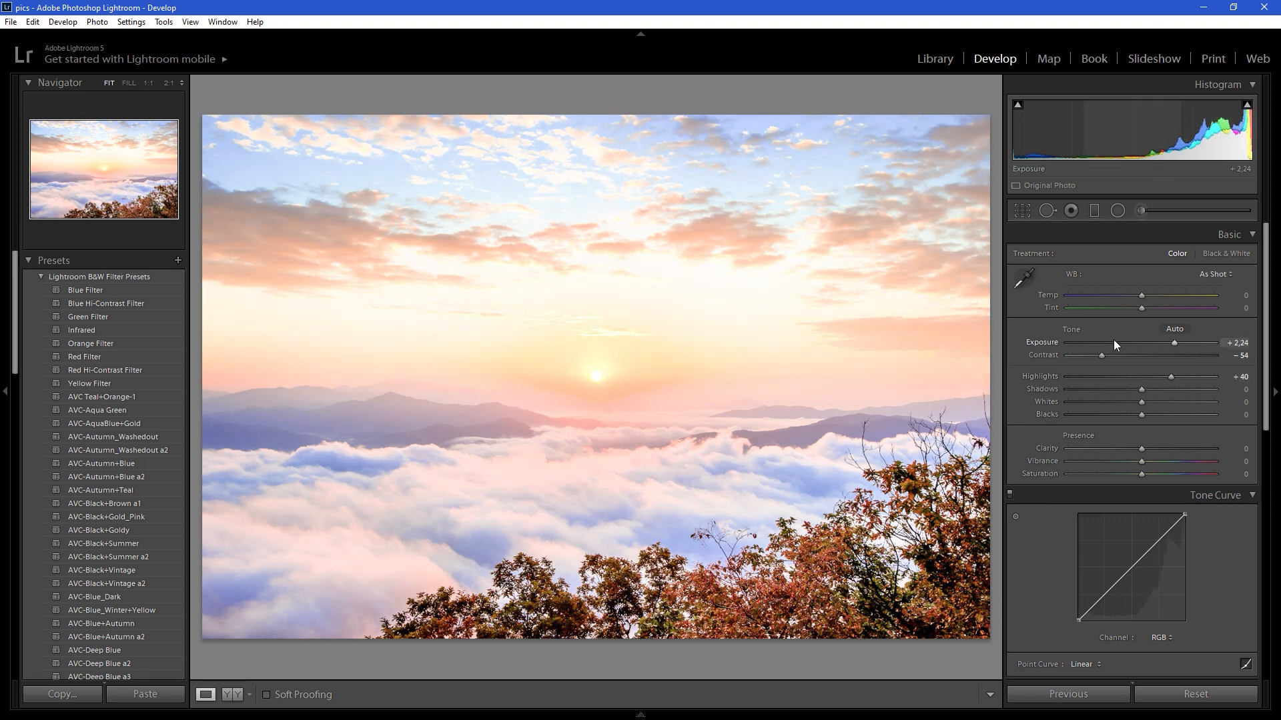
drag(1167, 340, 1161, 341)
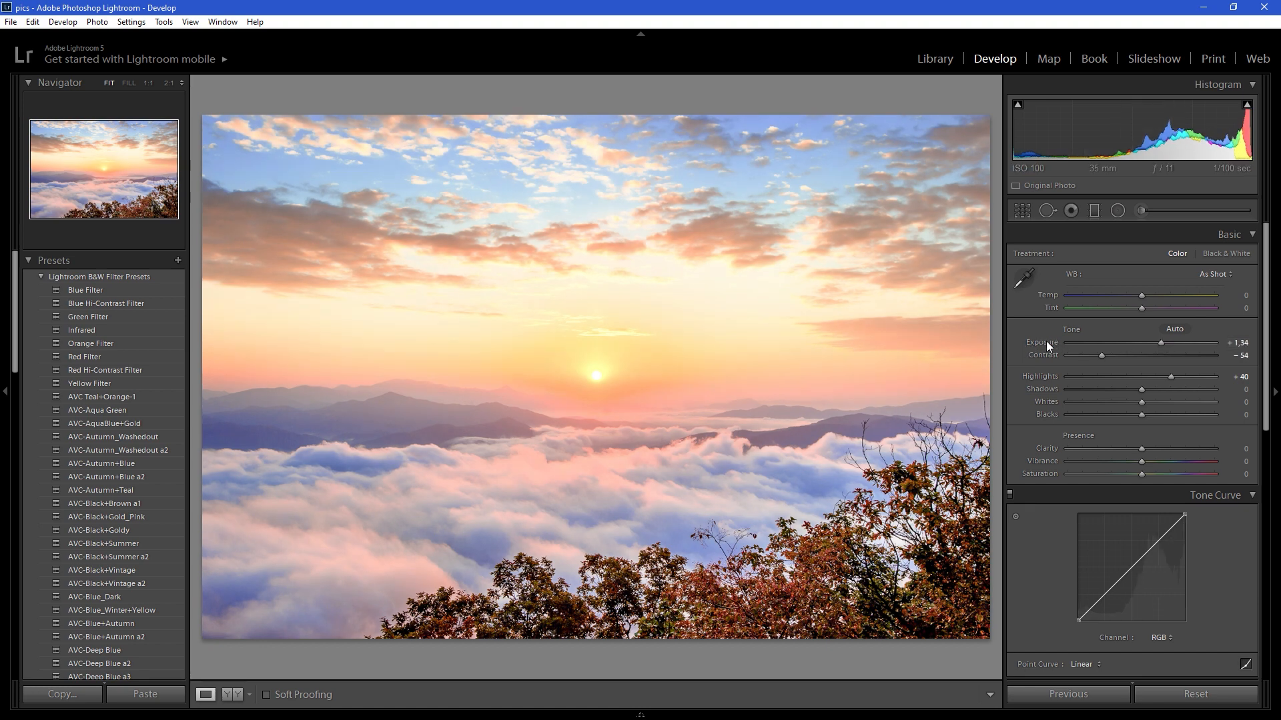
Reset Exposure, Contrast and Highlights to their defaults one at a time.
double_click(1046, 342)
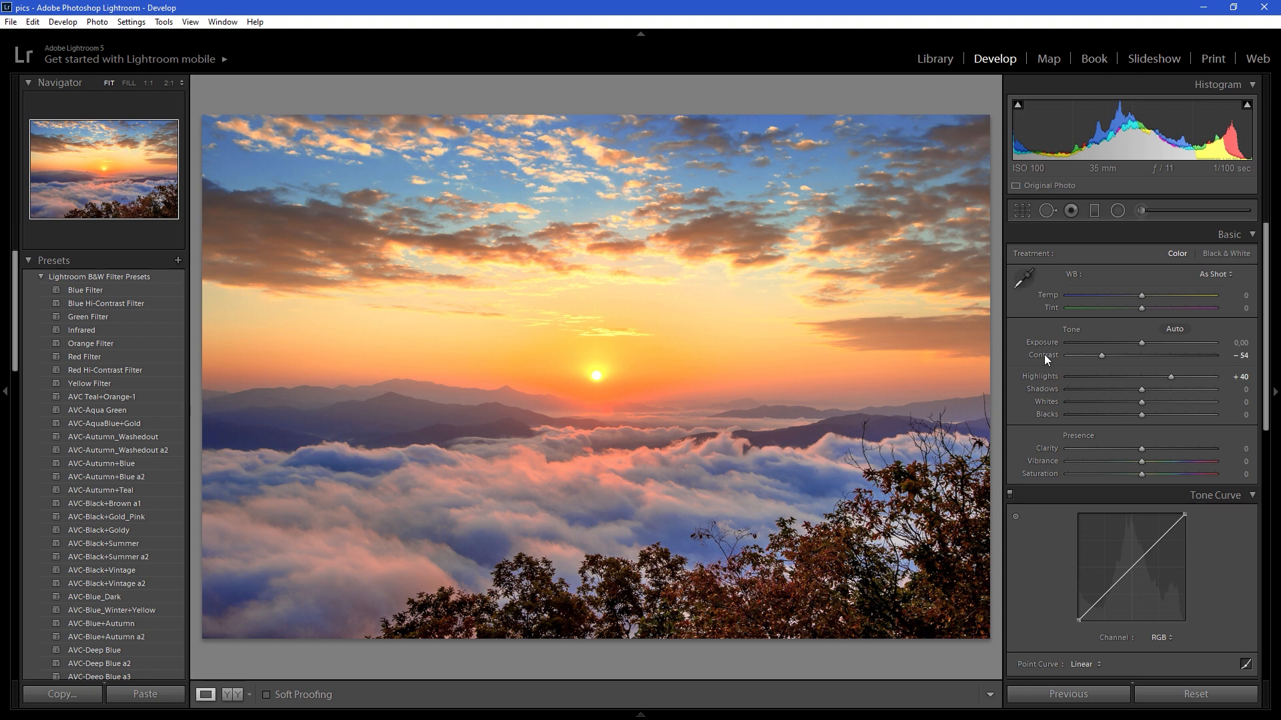
double_click(1043, 355)
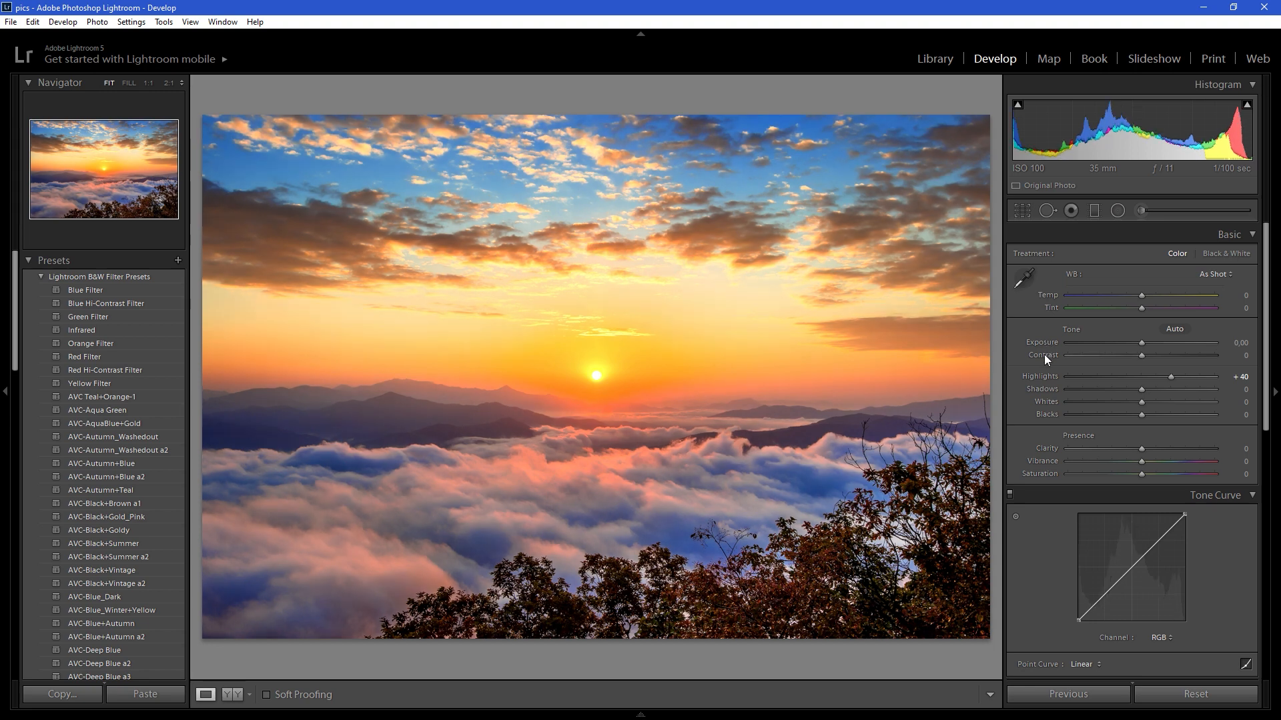
double_click(1044, 377)
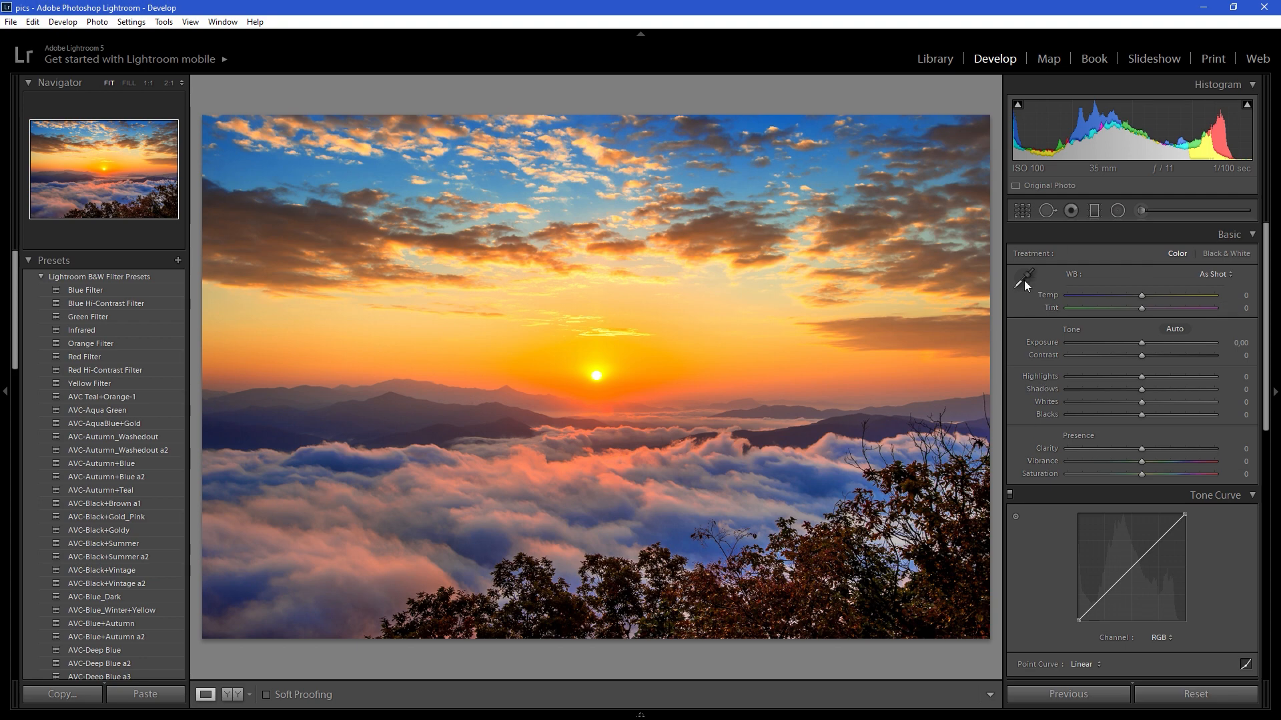
Set the sunset photo's Exposure to −2.78 and Temp to +61, and lower Highlights.
drag(1141, 342, 1187, 294)
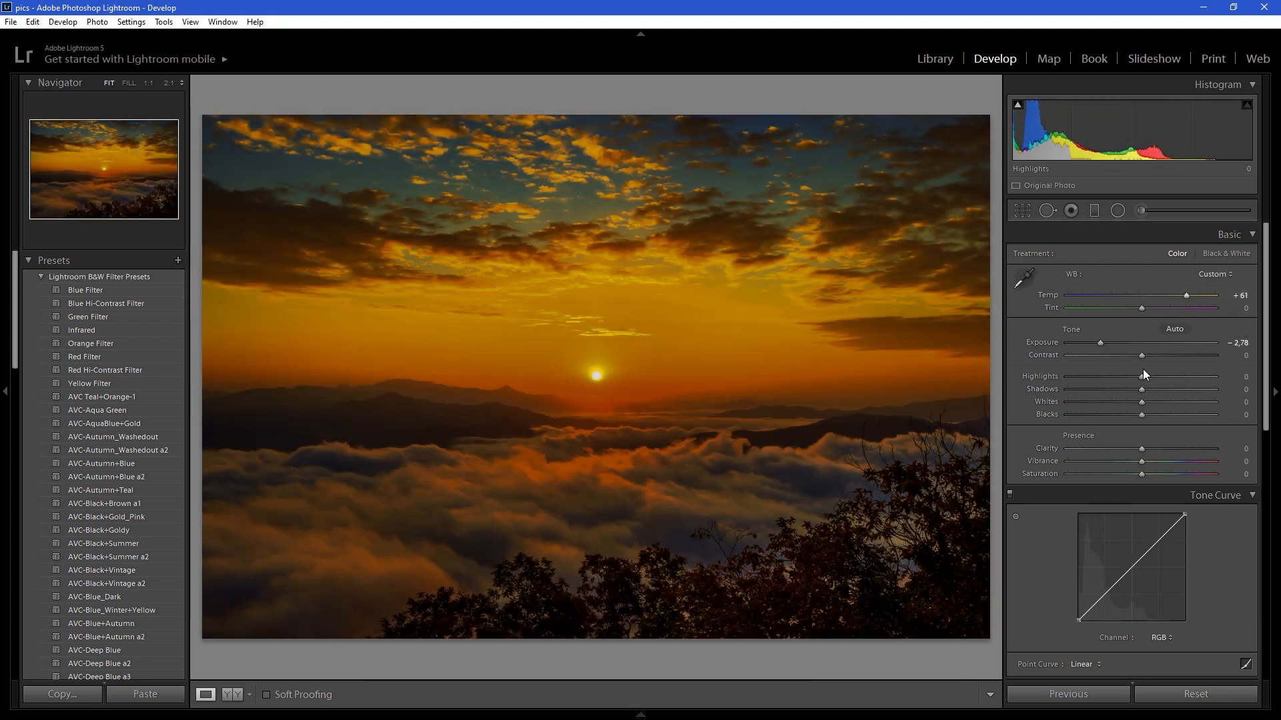
drag(1120, 374, 1112, 377)
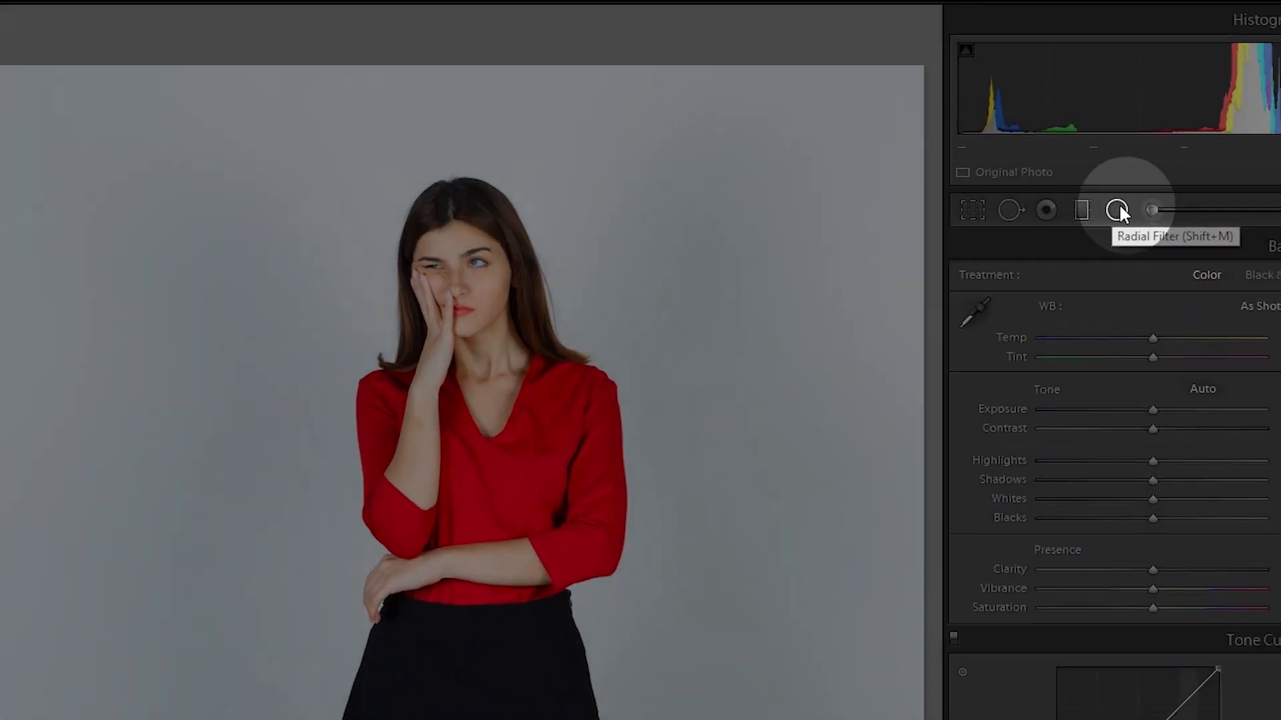
Activate the Radial Filter on the photo of the woman in red and set its Effect to Exposure.
click(1118, 210)
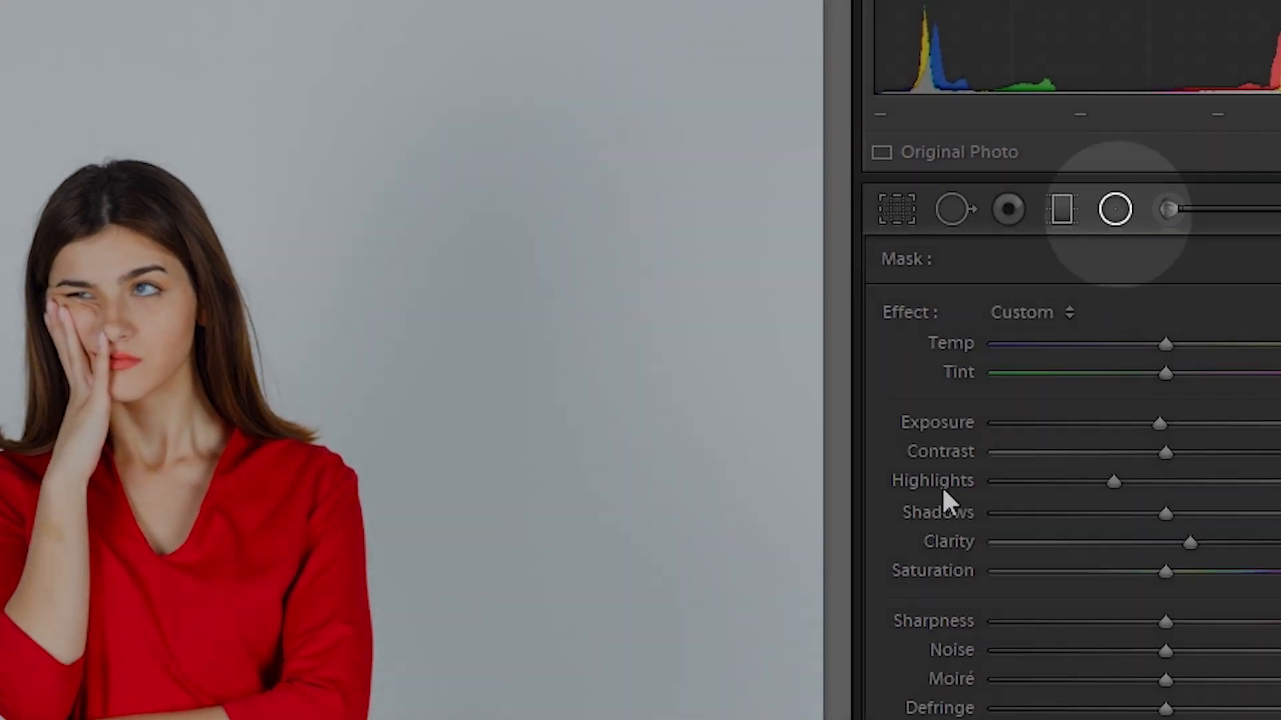
click(1053, 311)
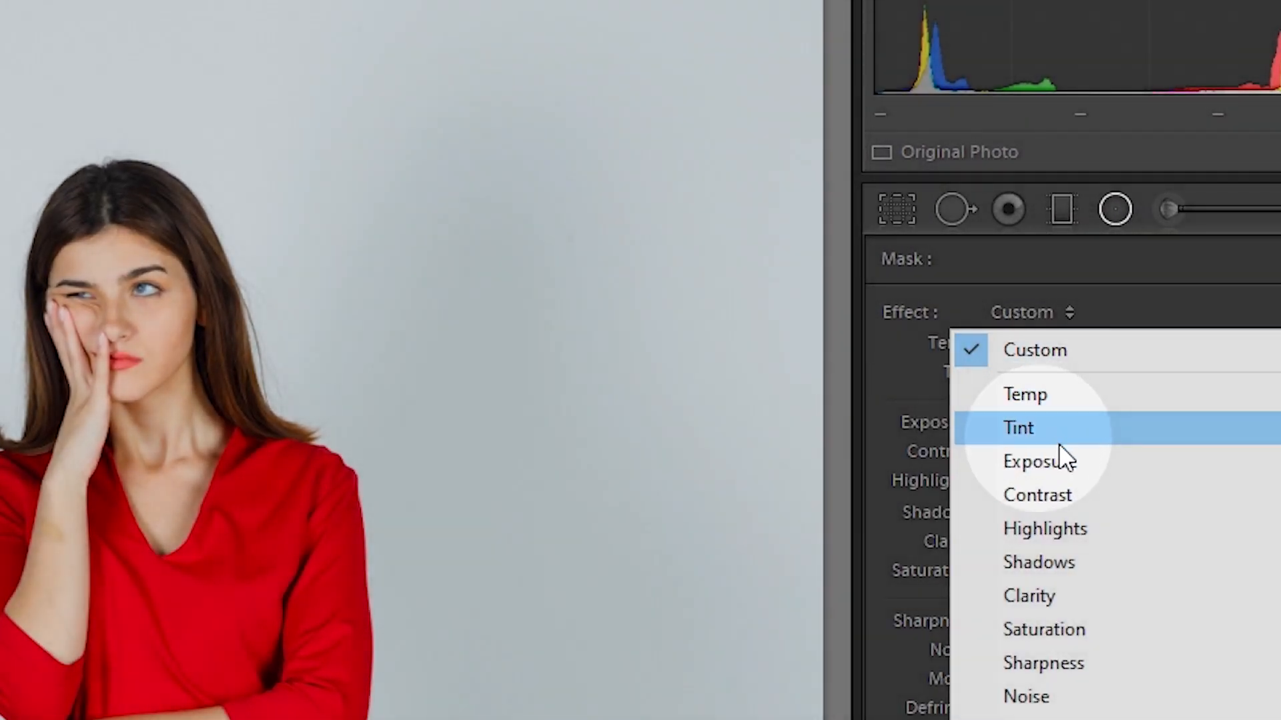
click(1064, 460)
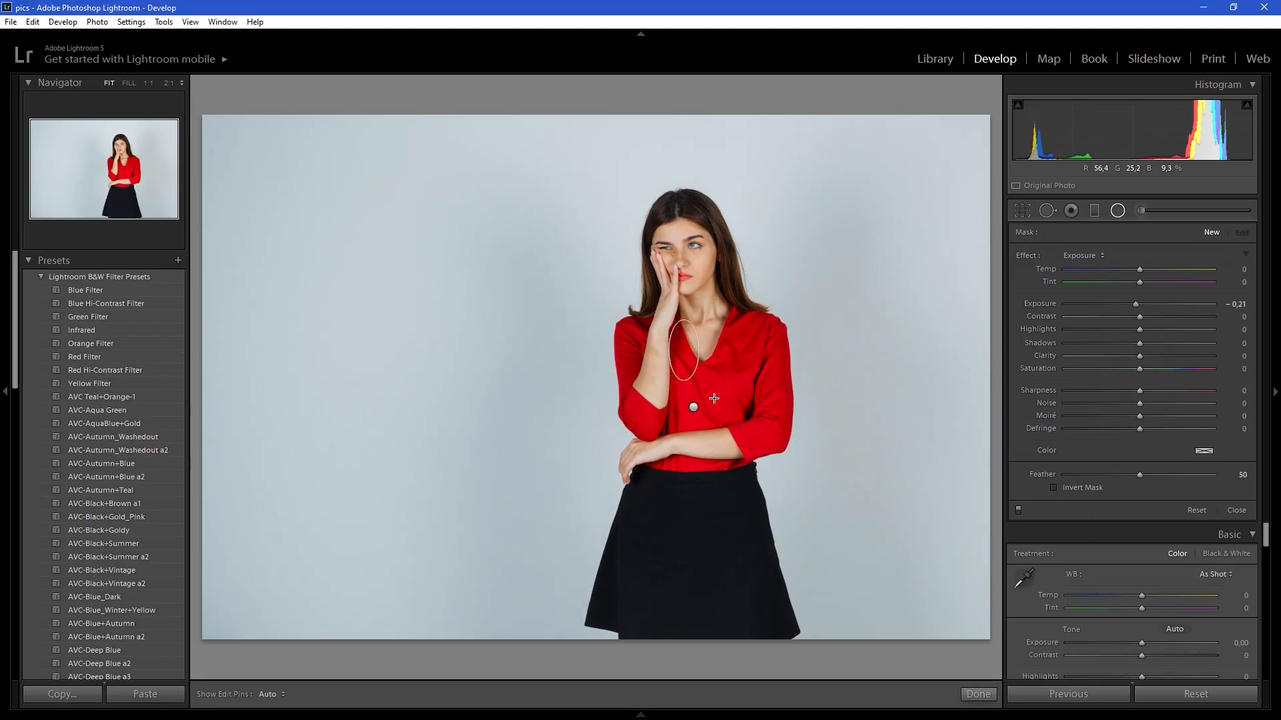
Draw a radial filter ellipse around the woman and reshape it to span from above her head to her upper skirt.
drag(684, 350, 808, 616)
drag(736, 445, 740, 481)
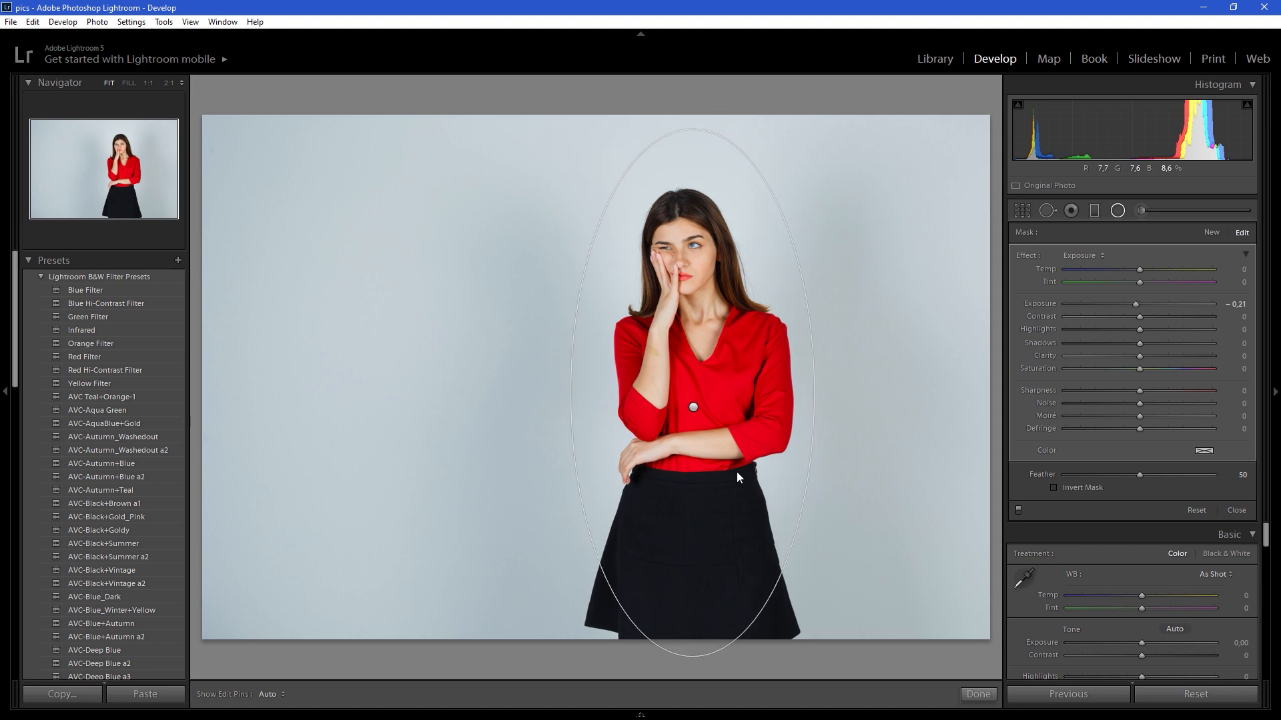
drag(692, 656, 693, 587)
drag(692, 503, 693, 475)
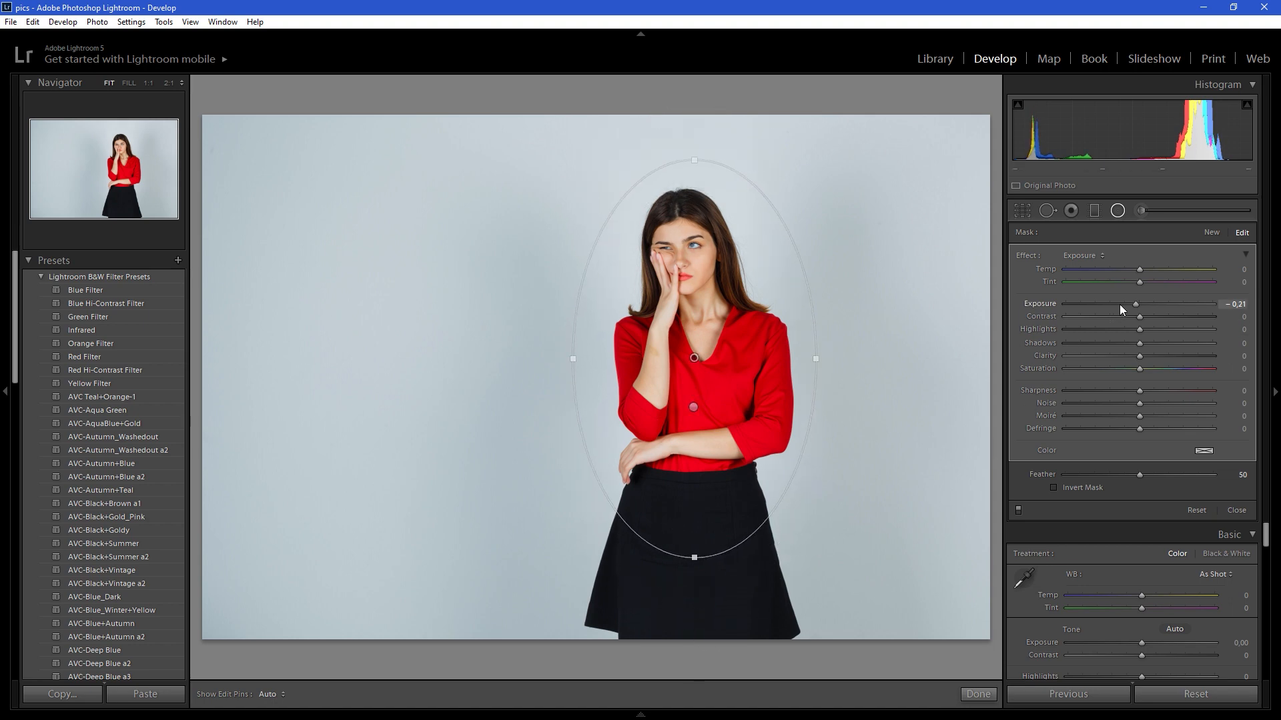
Try the radial filter's Exposure at −0.96, settle on −0.60, and finish editing the filter.
mouse_move(1137, 303)
mouse_down()
mouse_move(1166, 308)
mouse_move(1123, 305)
mouse_up()
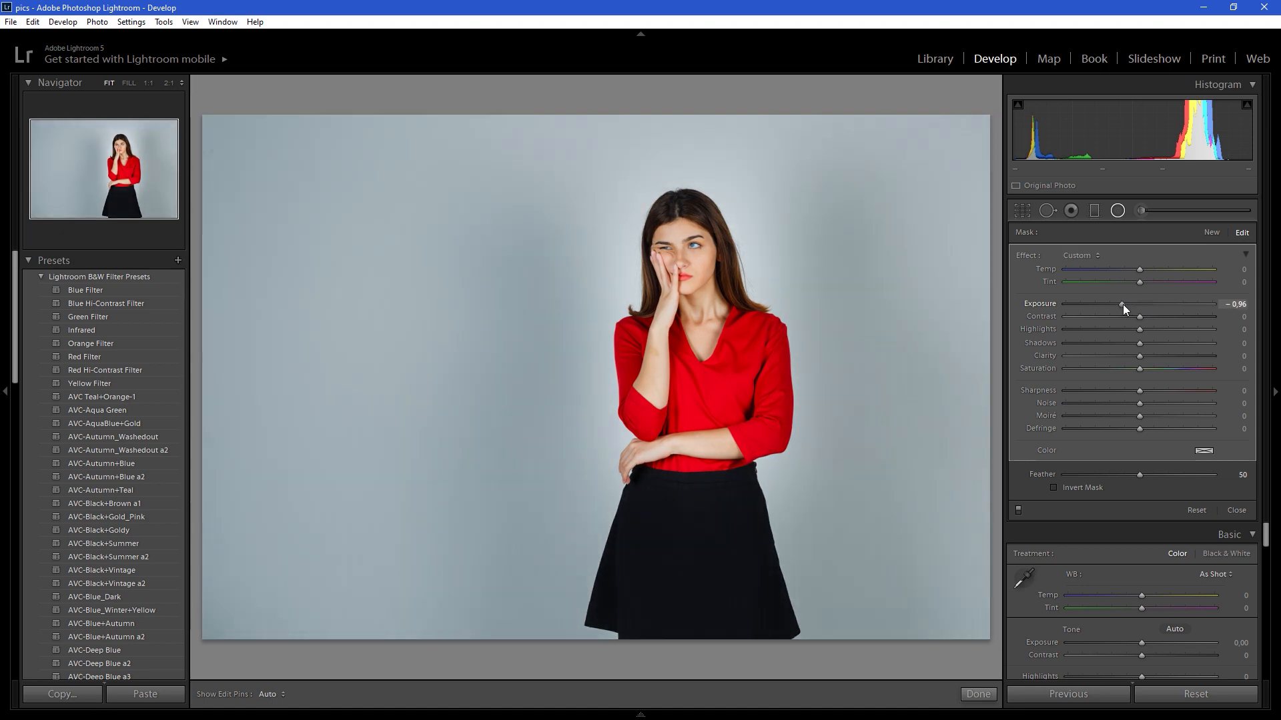
double_click(1034, 302)
mouse_move(1140, 306)
mouse_down()
mouse_move(1099, 303)
mouse_move(1171, 303)
mouse_move(1121, 306)
mouse_up()
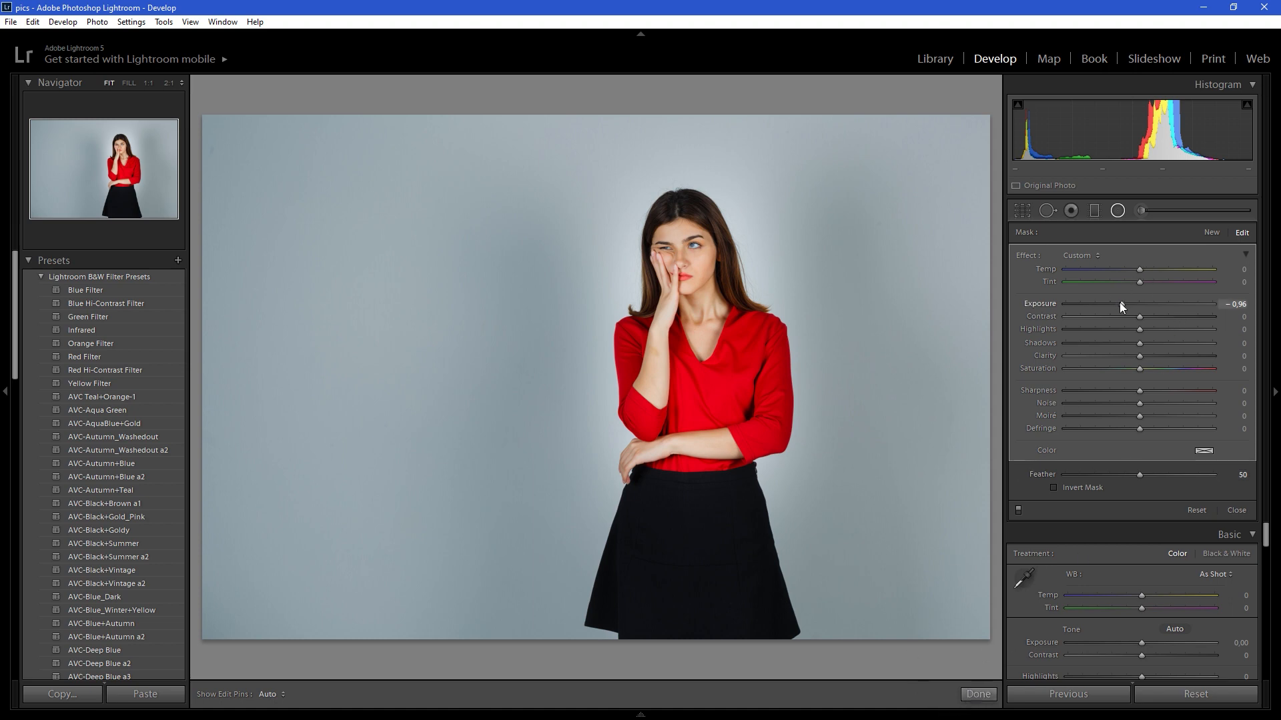
drag(1121, 304, 1128, 305)
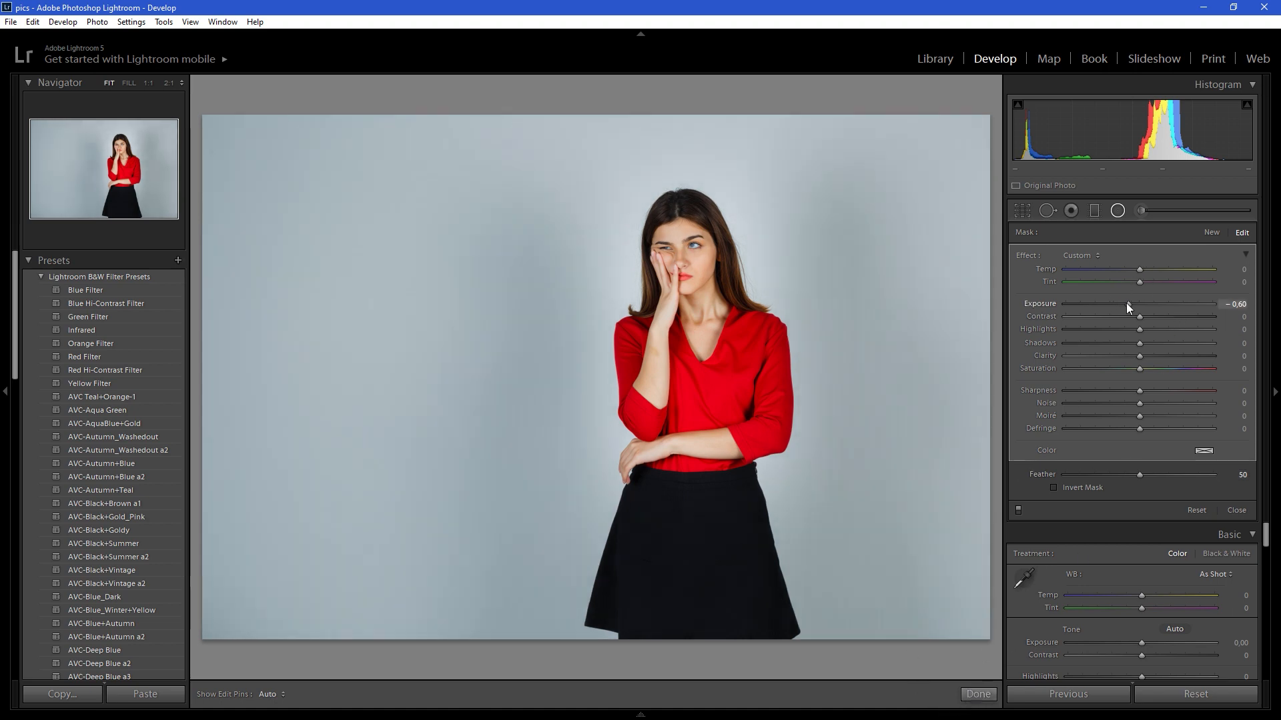
click(974, 692)
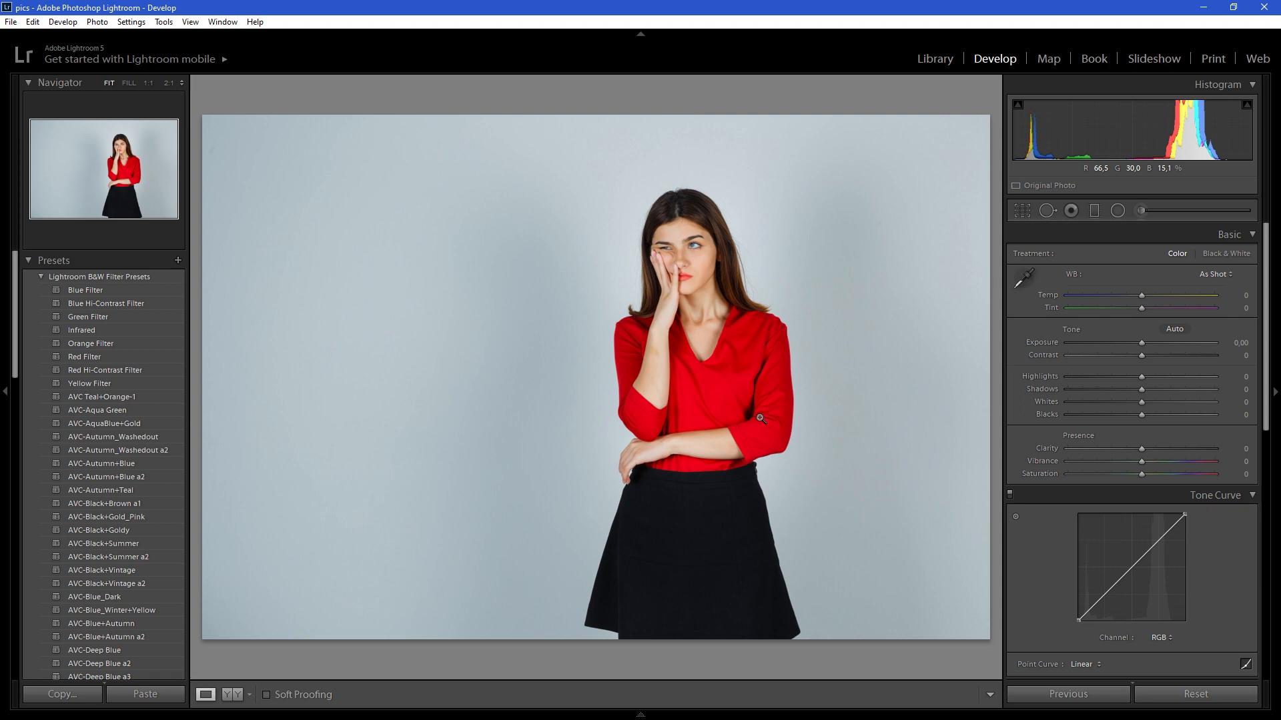
Switch to the dark forest road photo and activate the Radial Filter.
click(641, 715)
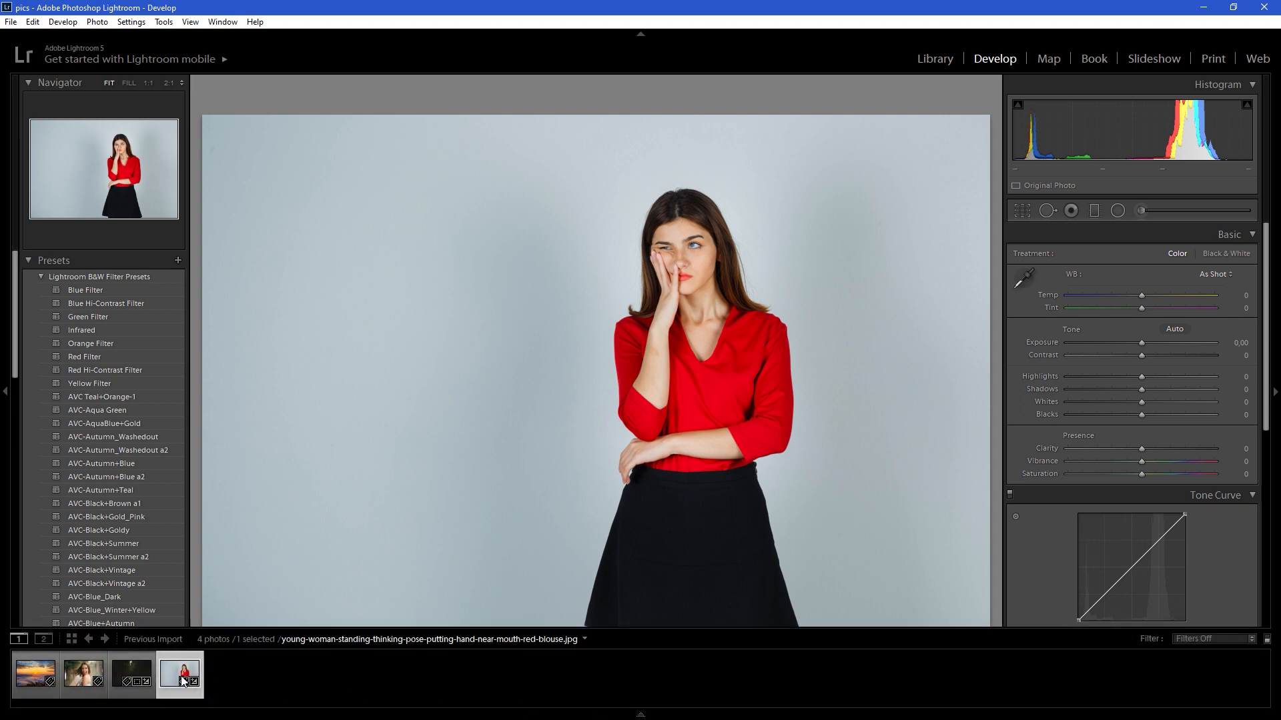
click(126, 676)
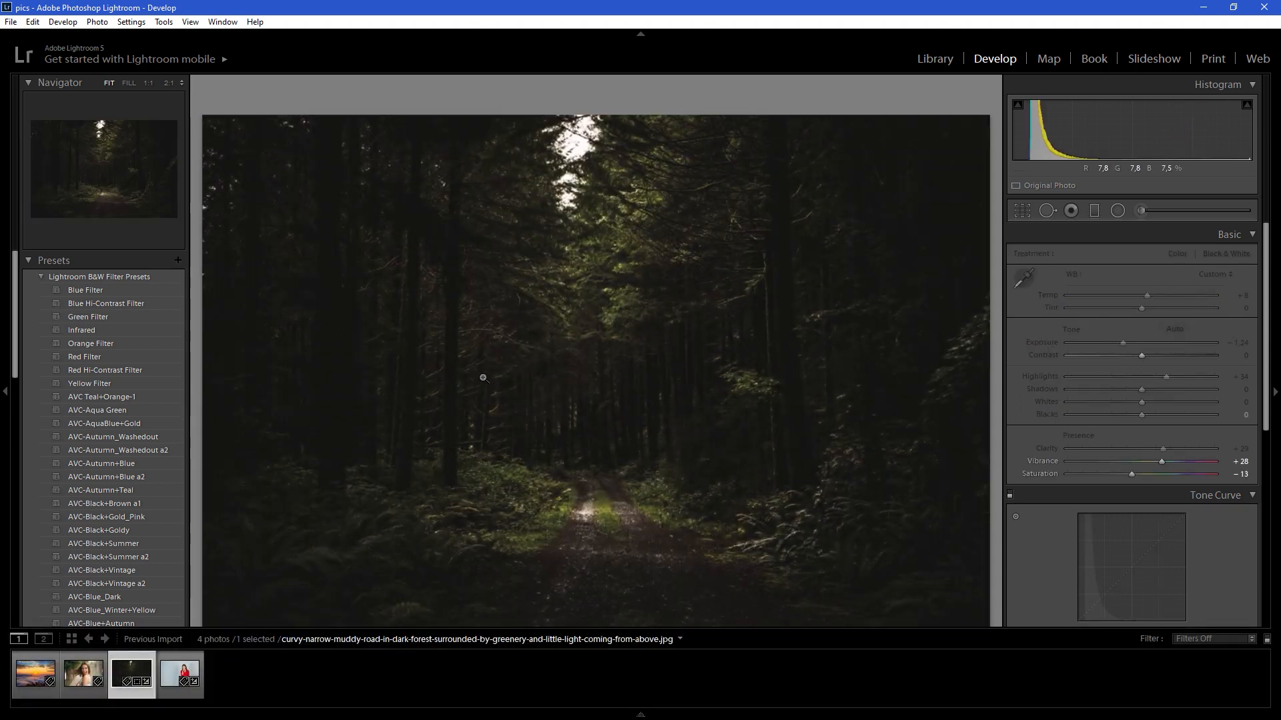
click(1118, 211)
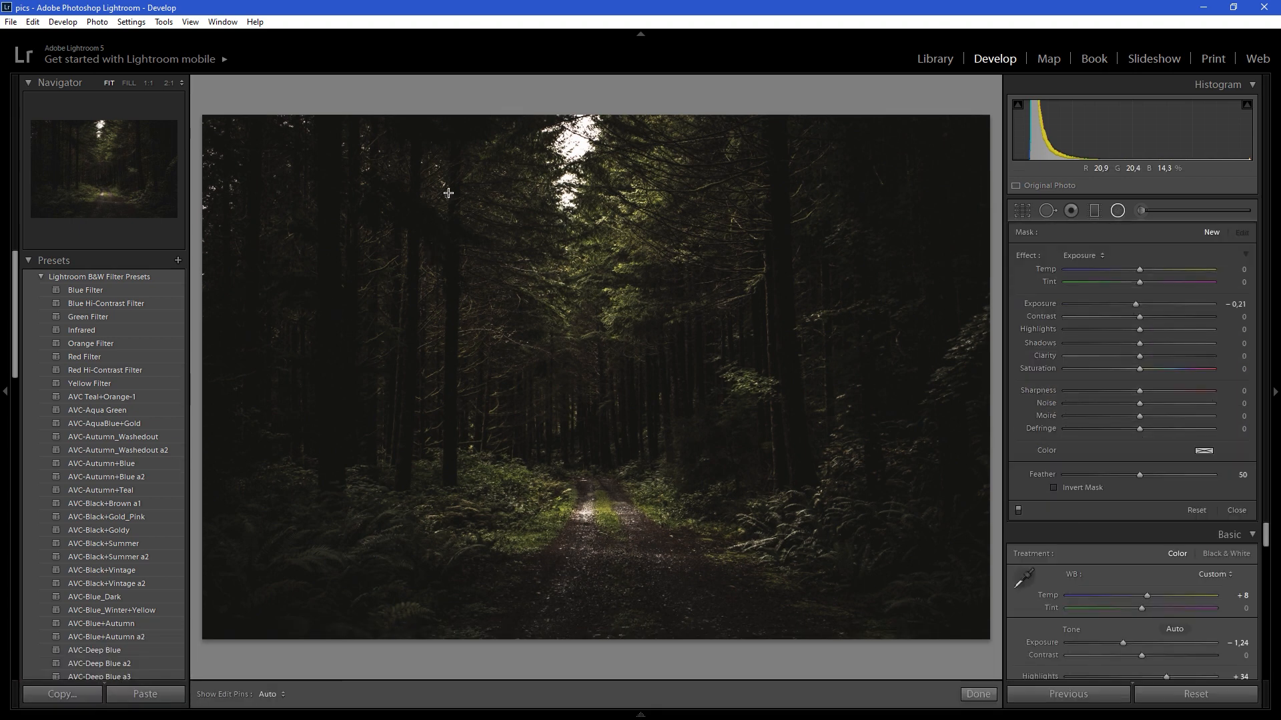
Place an upright radial filter ellipse over the trees above the forest path, set its Exposure to −0.16 and finish the filter.
drag(534, 289, 618, 453)
drag(560, 400, 585, 459)
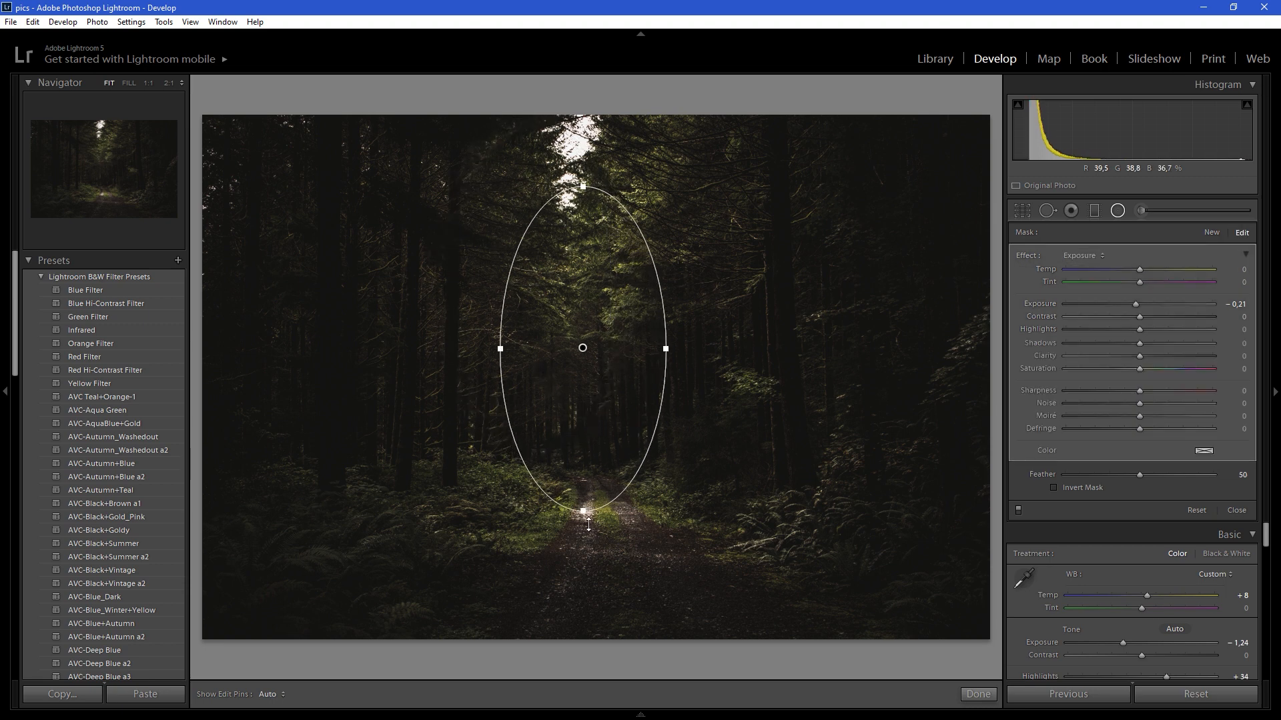
drag(588, 525, 586, 487)
drag(578, 414, 580, 435)
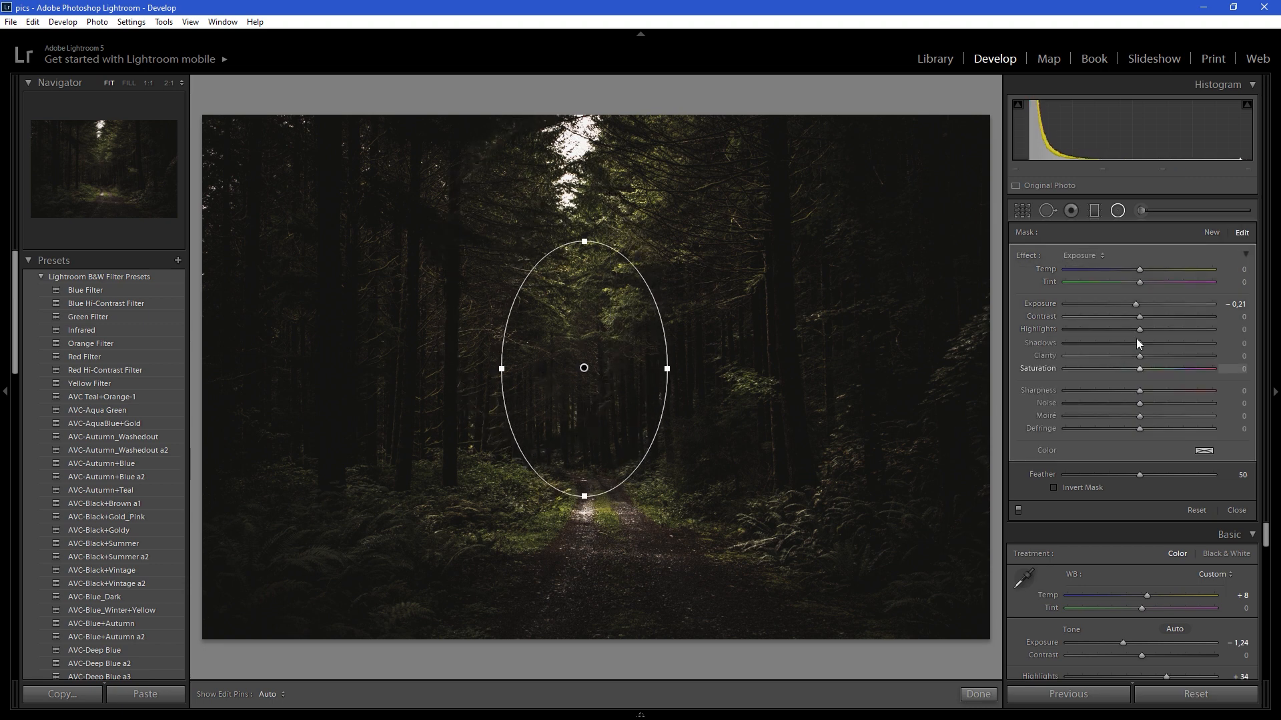
drag(1134, 303, 1135, 307)
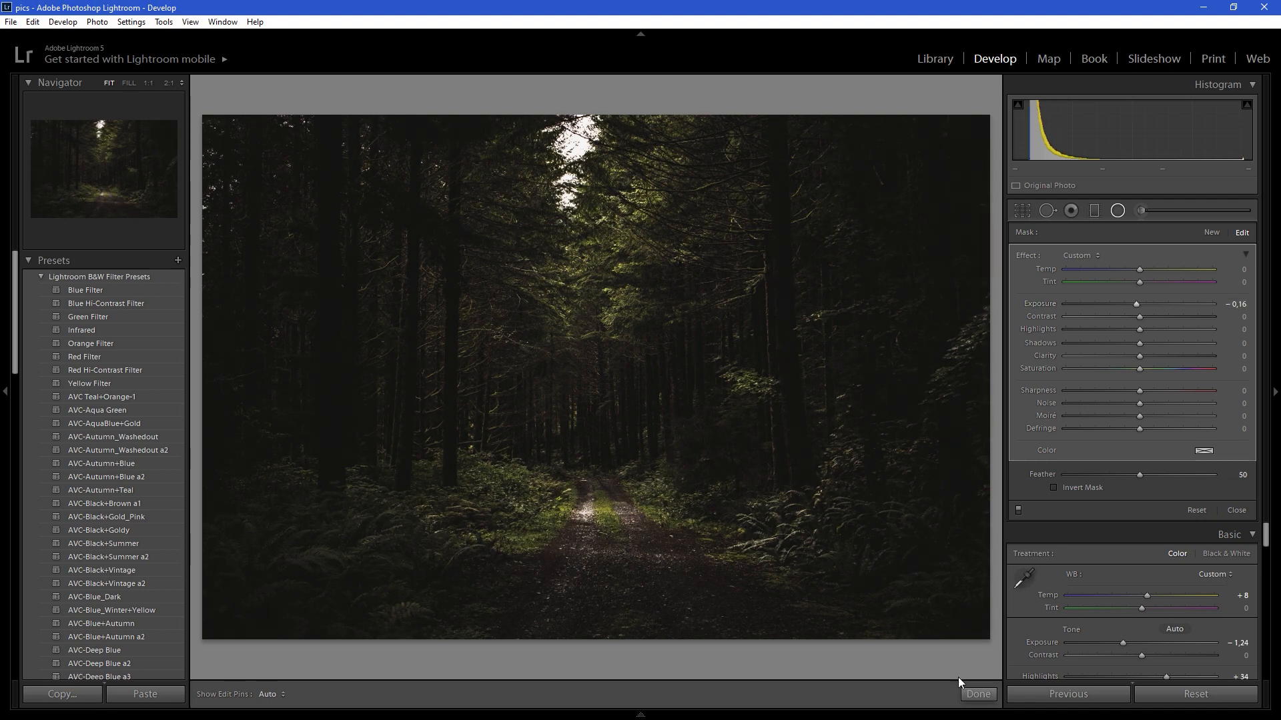
click(978, 695)
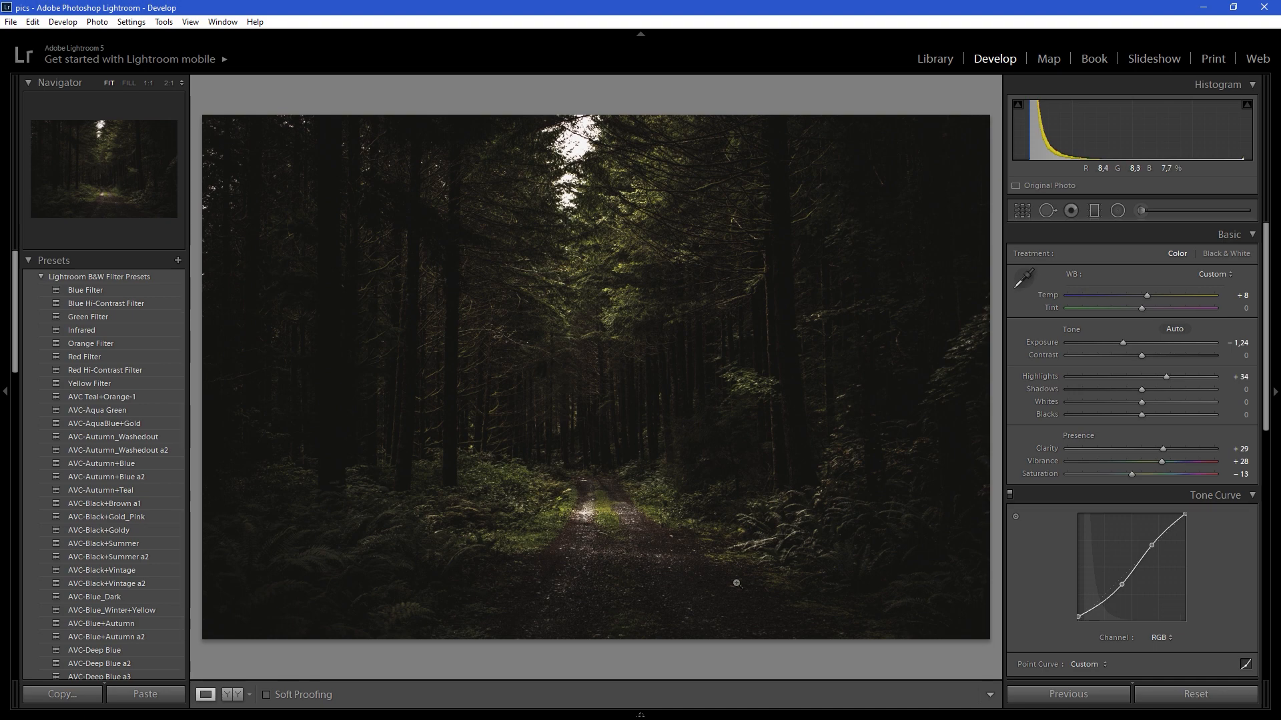
Switch to the sunset photo and apply Auto Tone, undoing it once and applying it again.
mouse_move(637, 712)
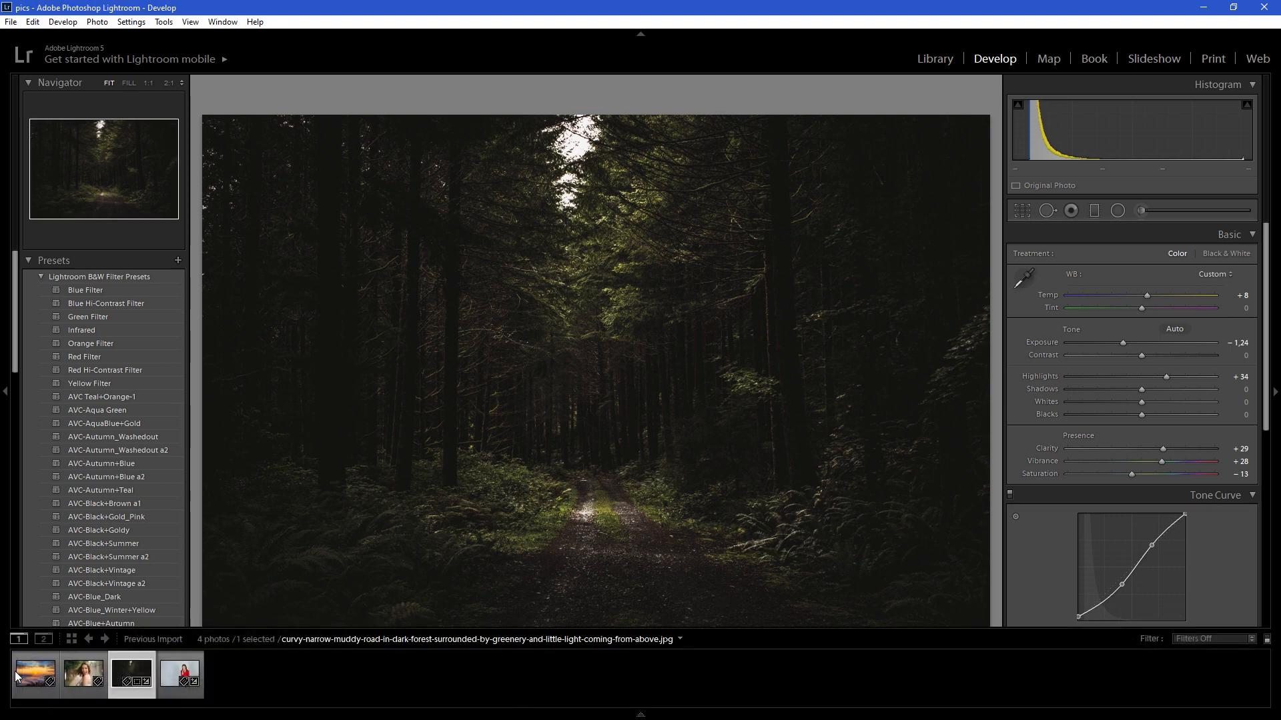
click(36, 673)
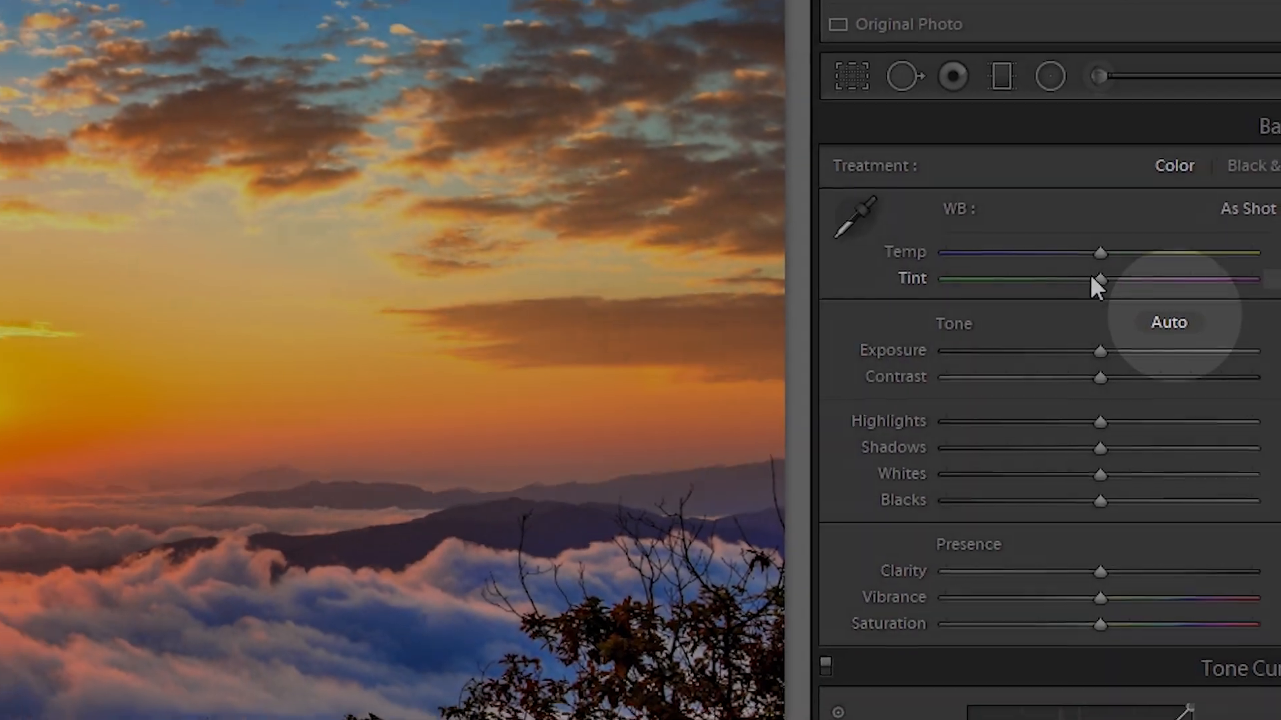
mouse_move(1094, 279)
mouse_down()
mouse_move(1001, 279)
mouse_move(1094, 279)
mouse_up()
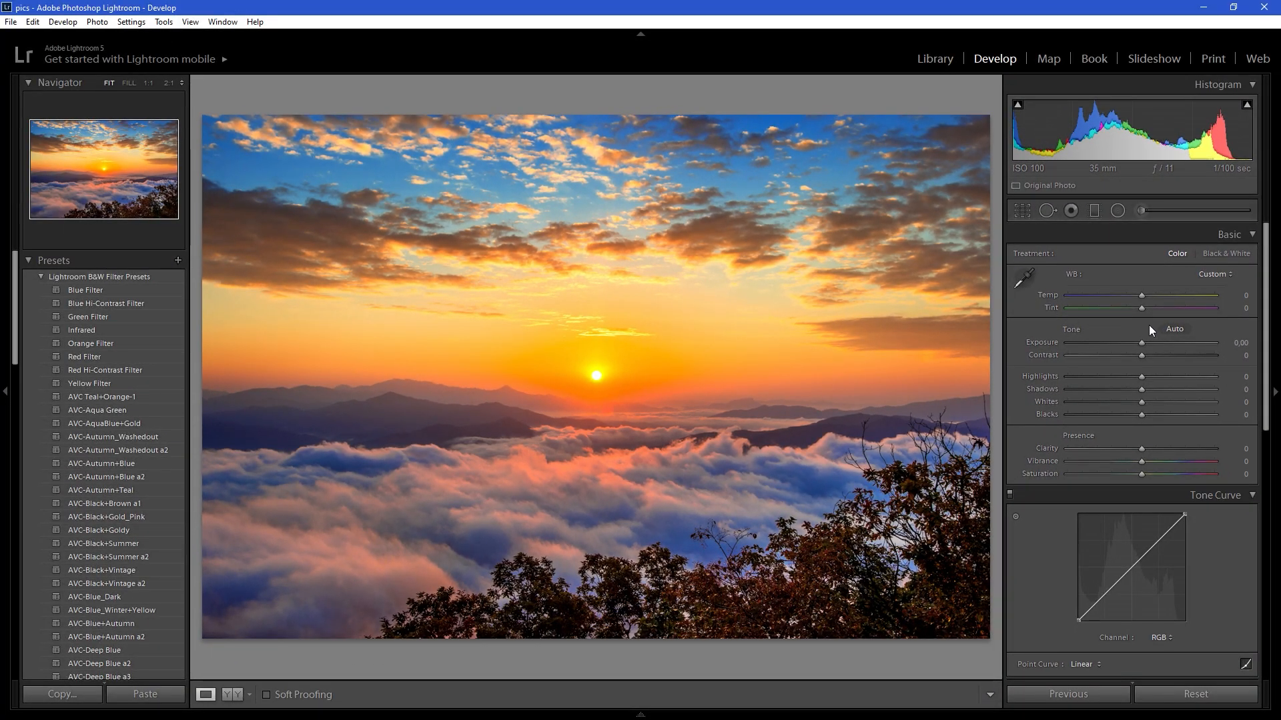
click(1174, 329)
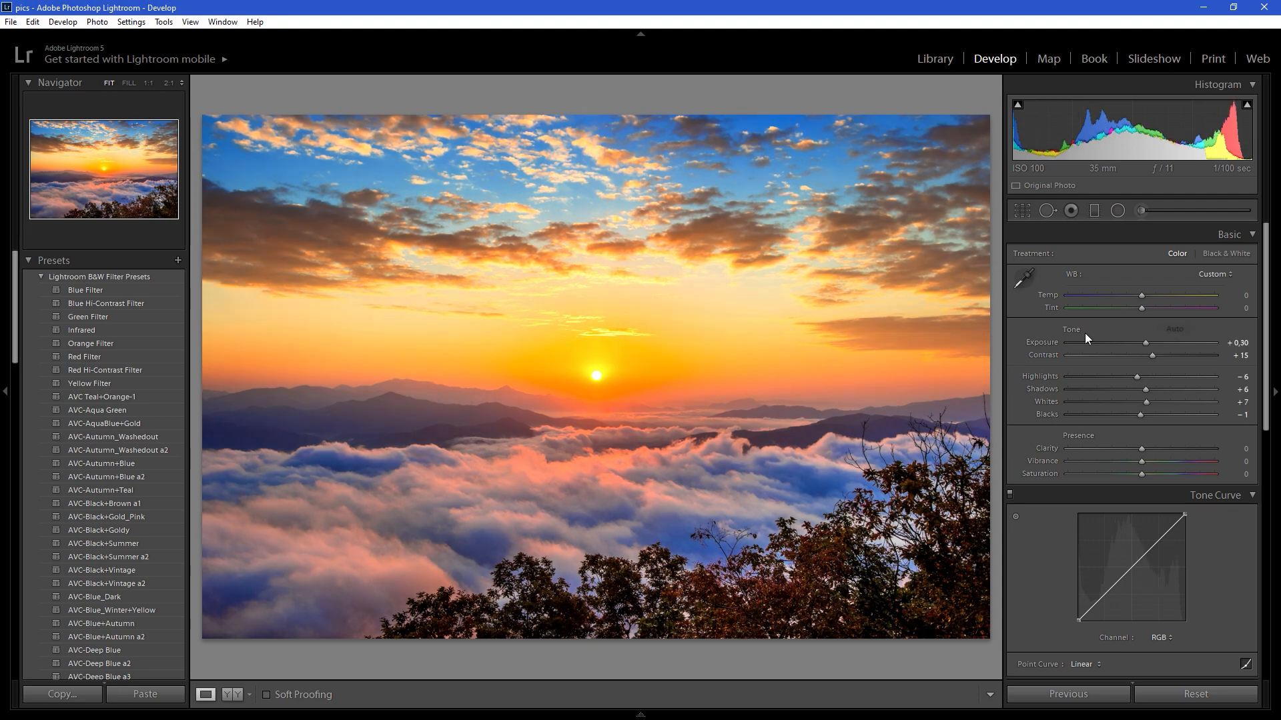
key(ctrl+z)
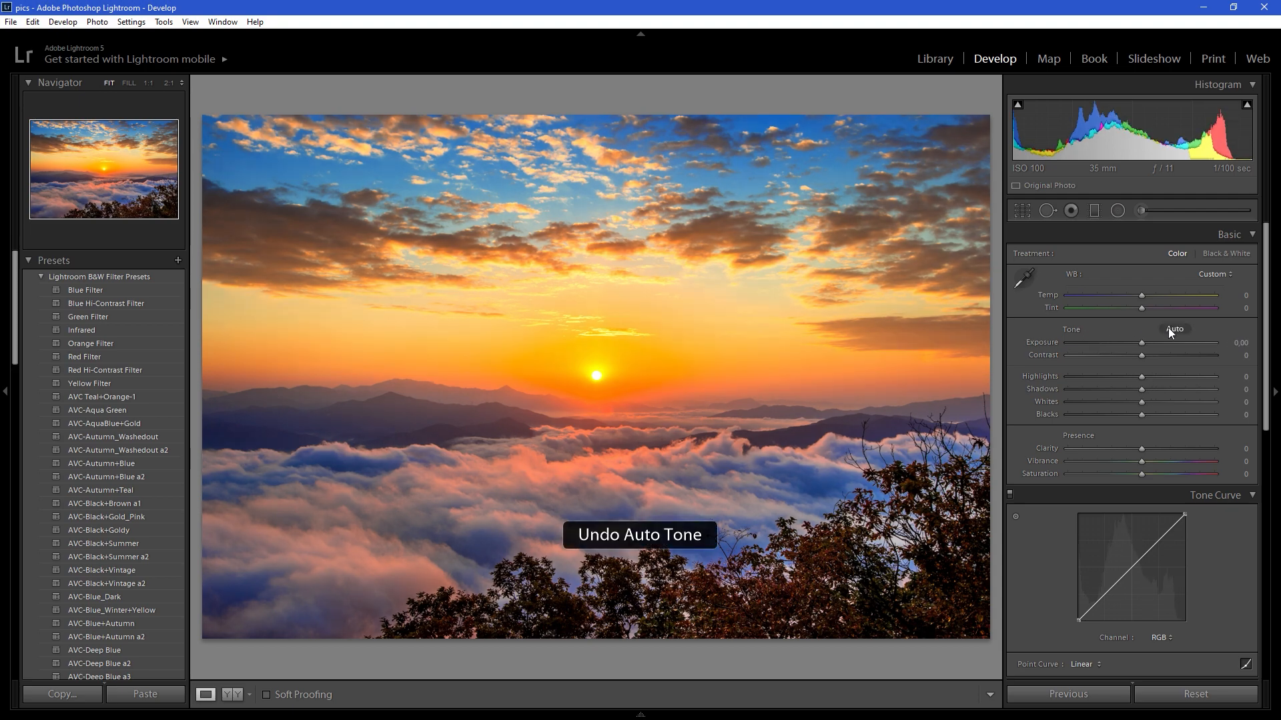
click(1168, 331)
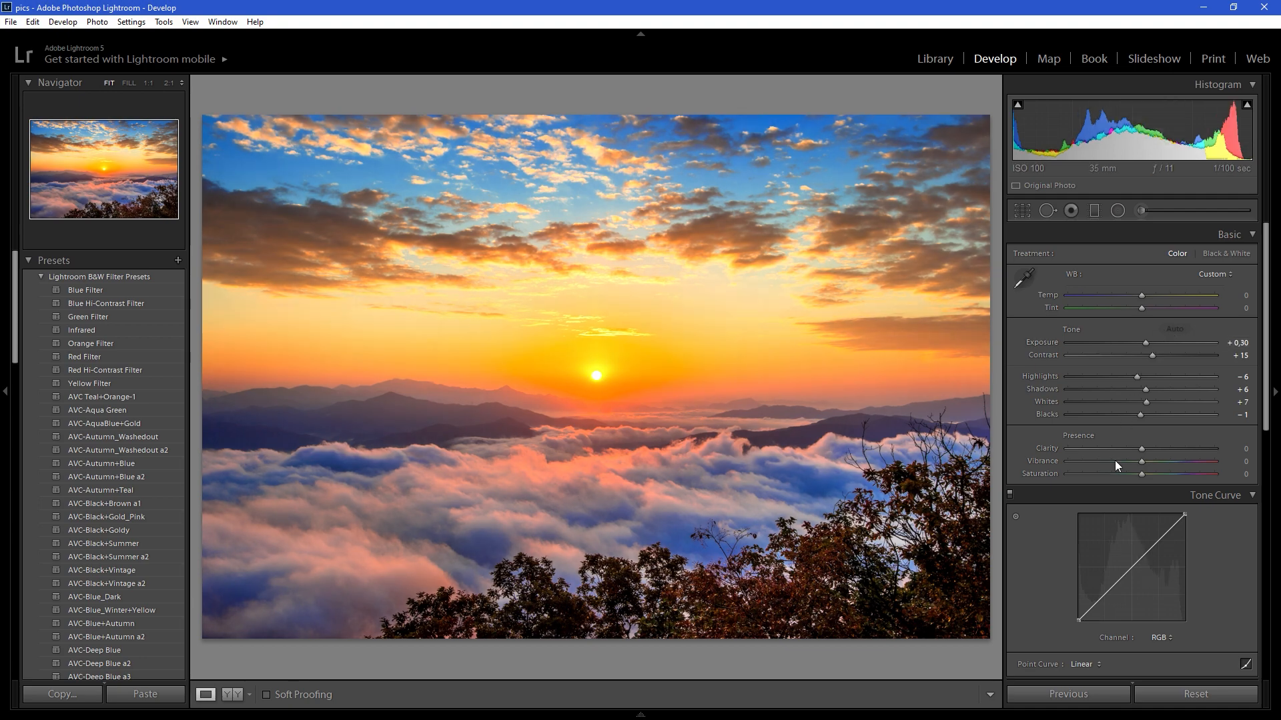
Reset the sunset photo's Exposure to its default, and undo the Exposure changes made since Auto Tone.
scroll(1081, 501, down, 10)
scroll(1027, 480, up, 10)
double_click(1145, 341)
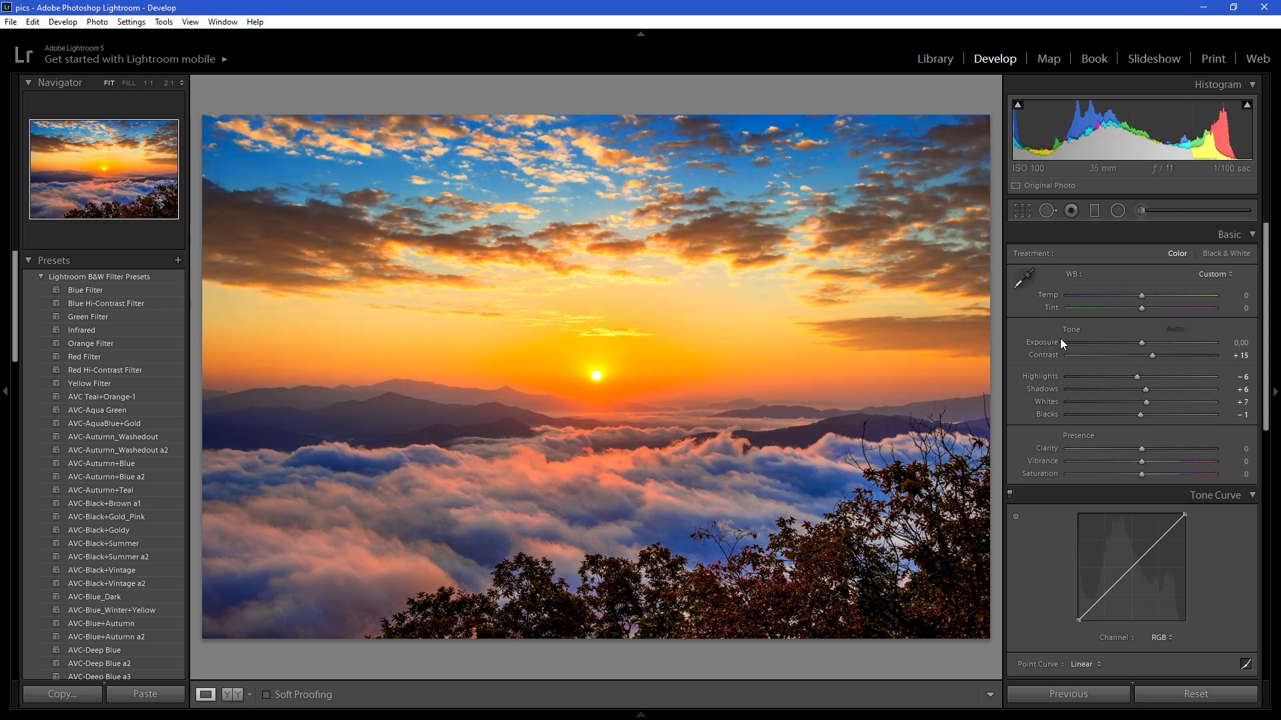
key(ctrl+z)
key(ctrl+z)
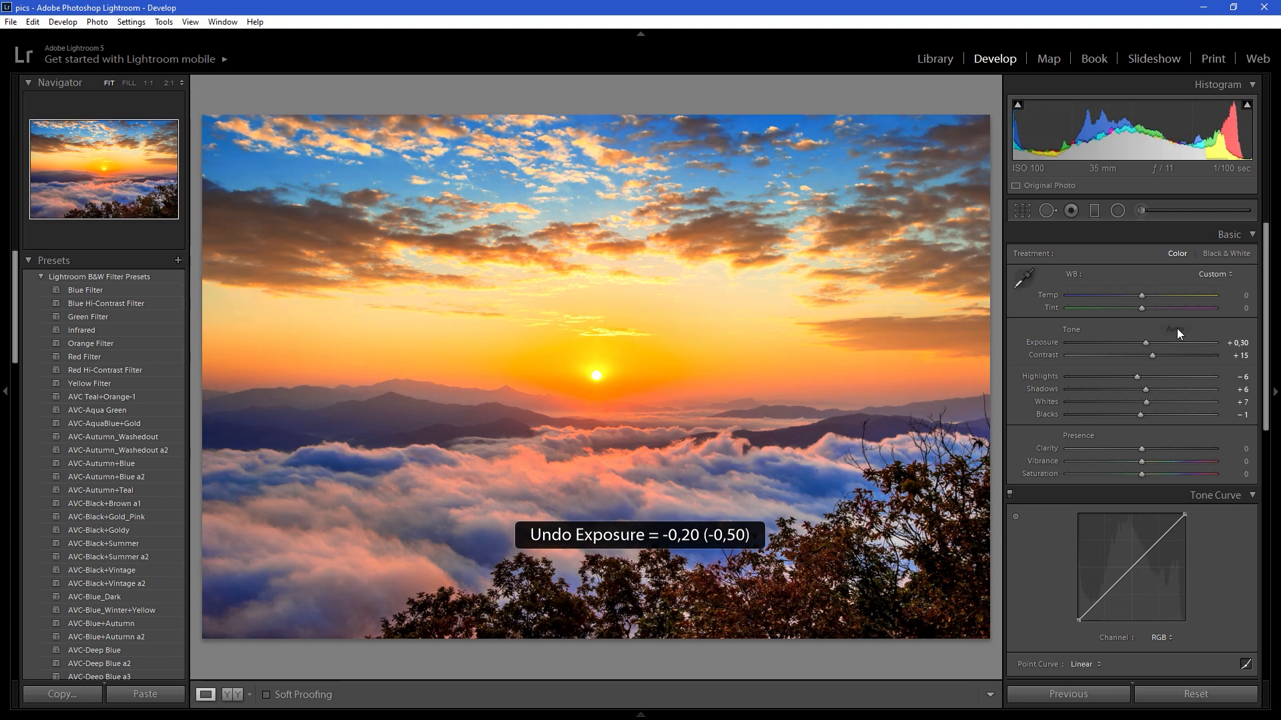
Undo the last adjustment to the sunset photo and apply Auto Tone again.
key(ctrl+z)
click(1177, 328)
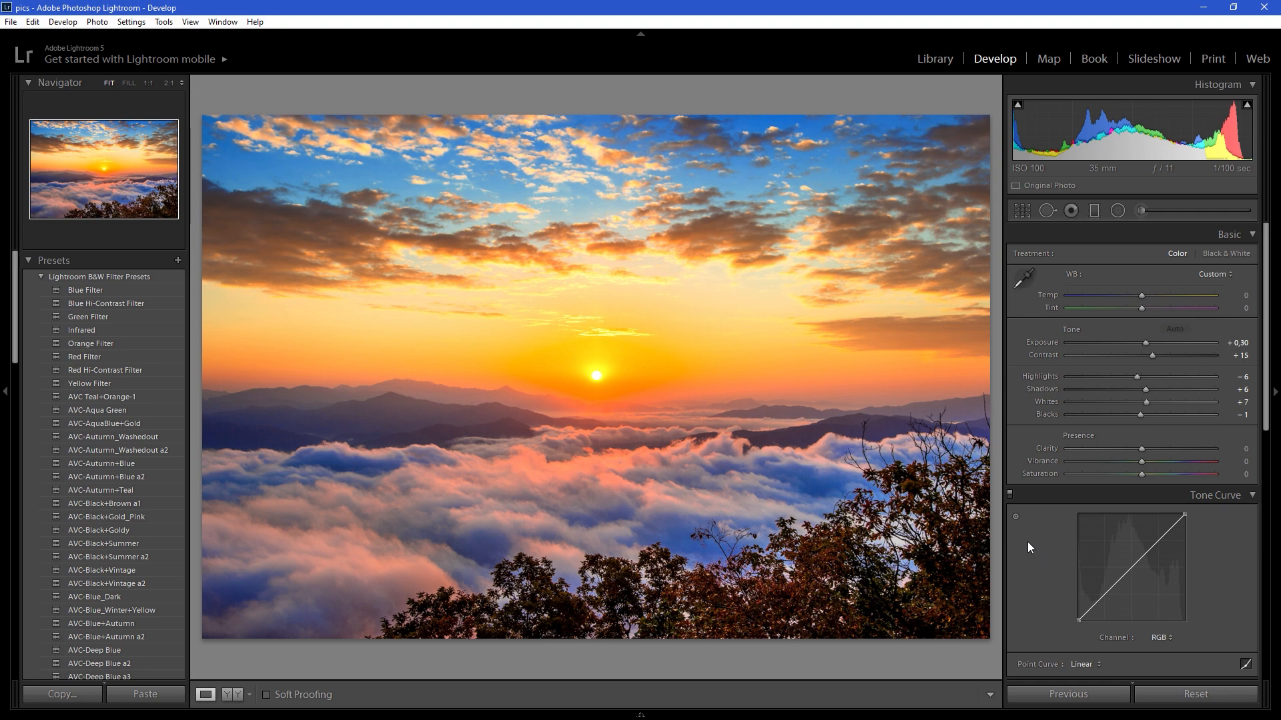
Examine the clouds, mountains and sun in the sunset photo at 1:1 magnification, and return to the fitted view.
drag(528, 415, 679, 264)
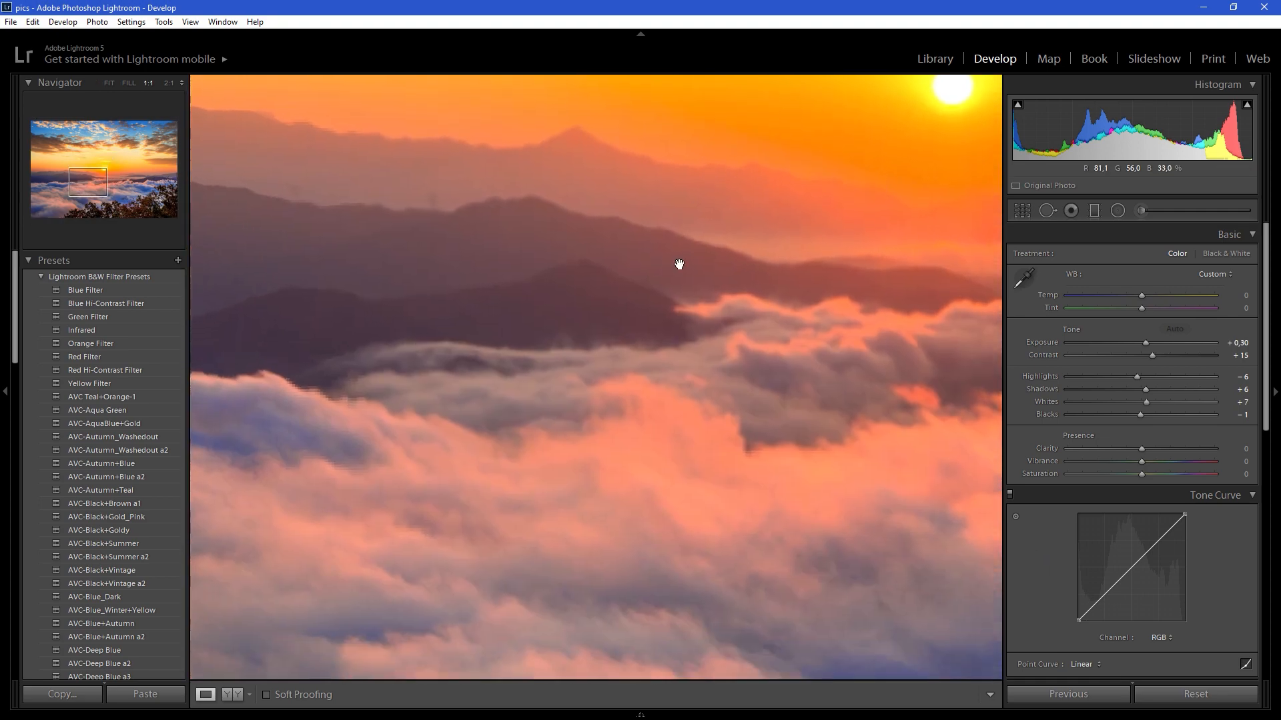
drag(854, 522, 508, 471)
drag(877, 235, 540, 501)
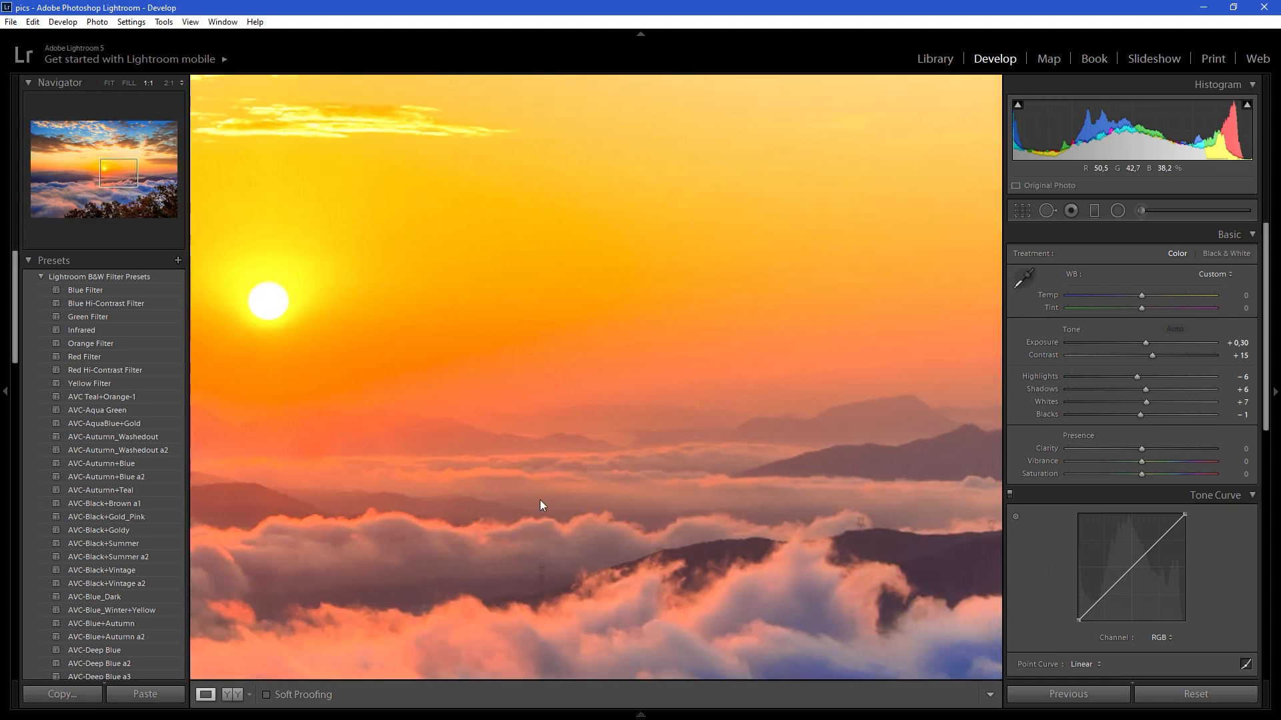
click(685, 314)
drag(649, 302, 401, 140)
drag(351, 237, 766, 183)
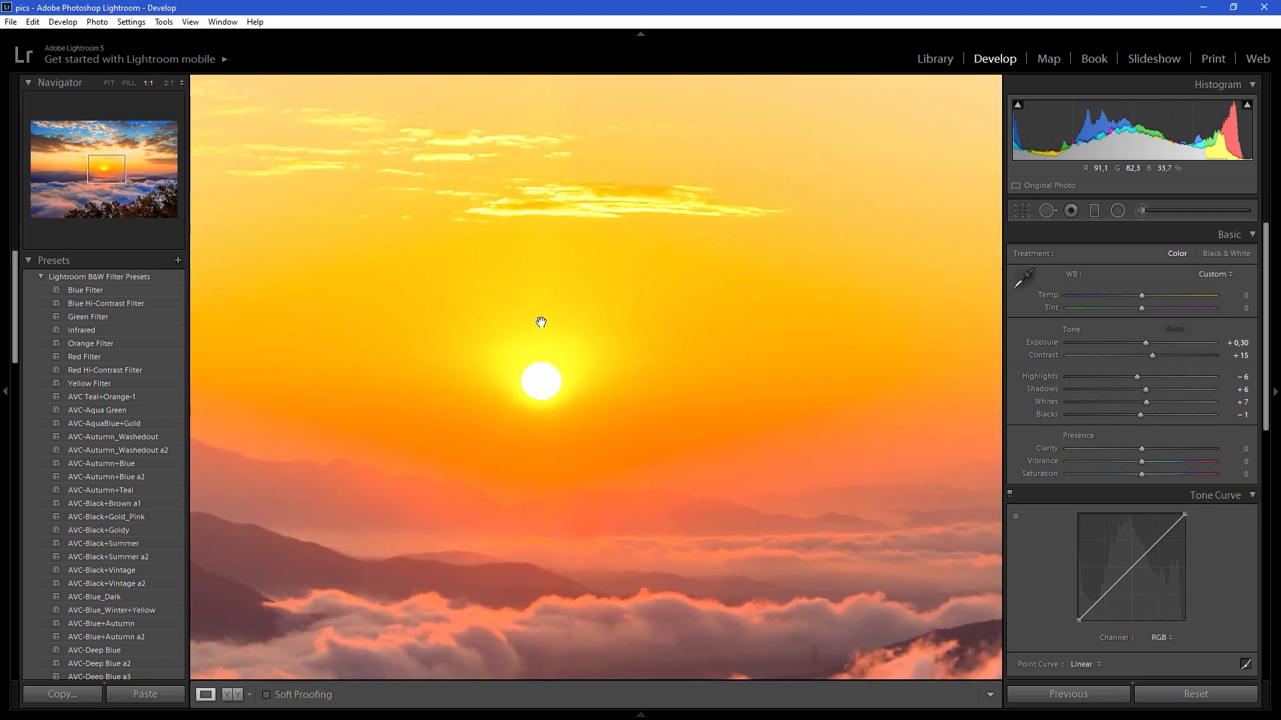
click(541, 322)
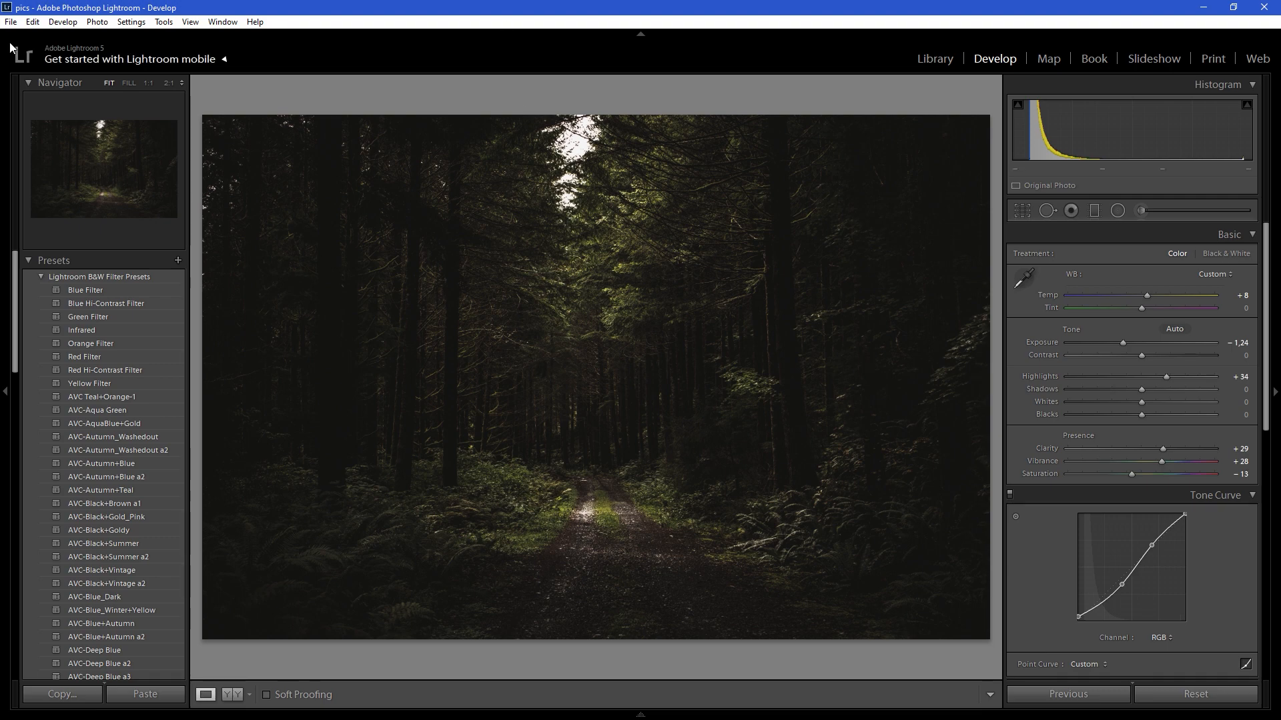
click(33, 22)
mouse_move(98, 22)
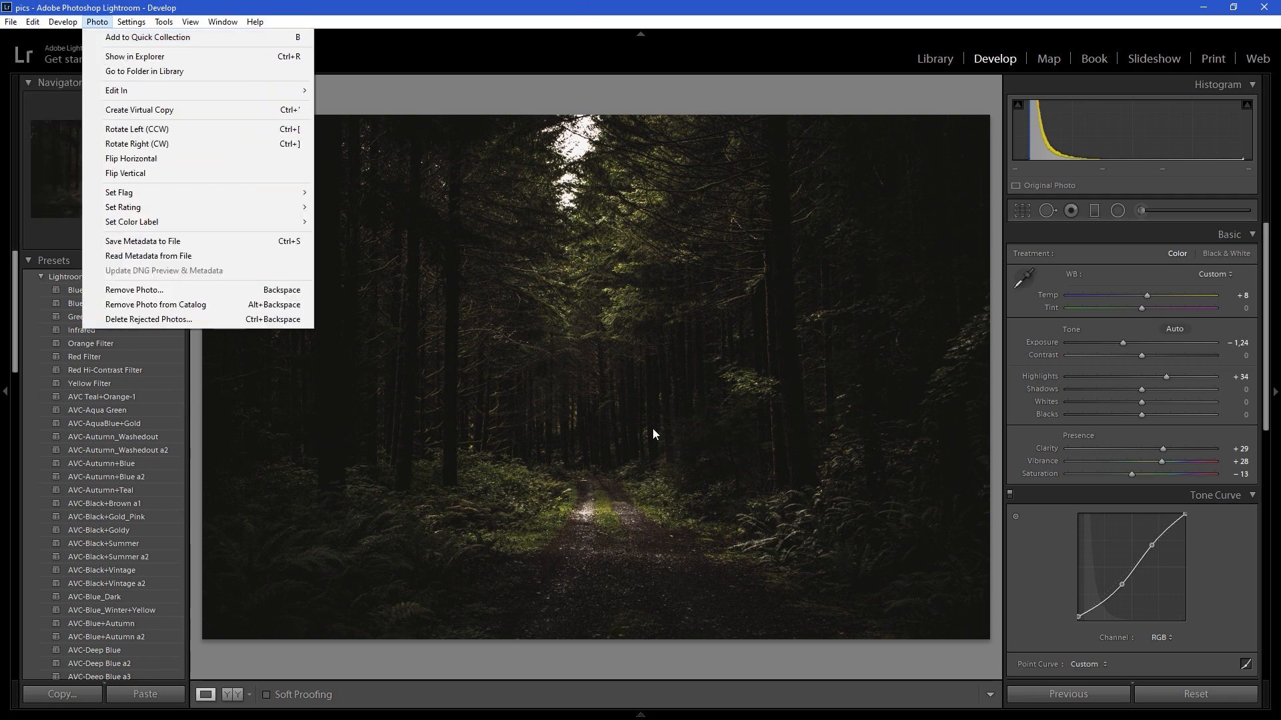
click(627, 433)
click(627, 434)
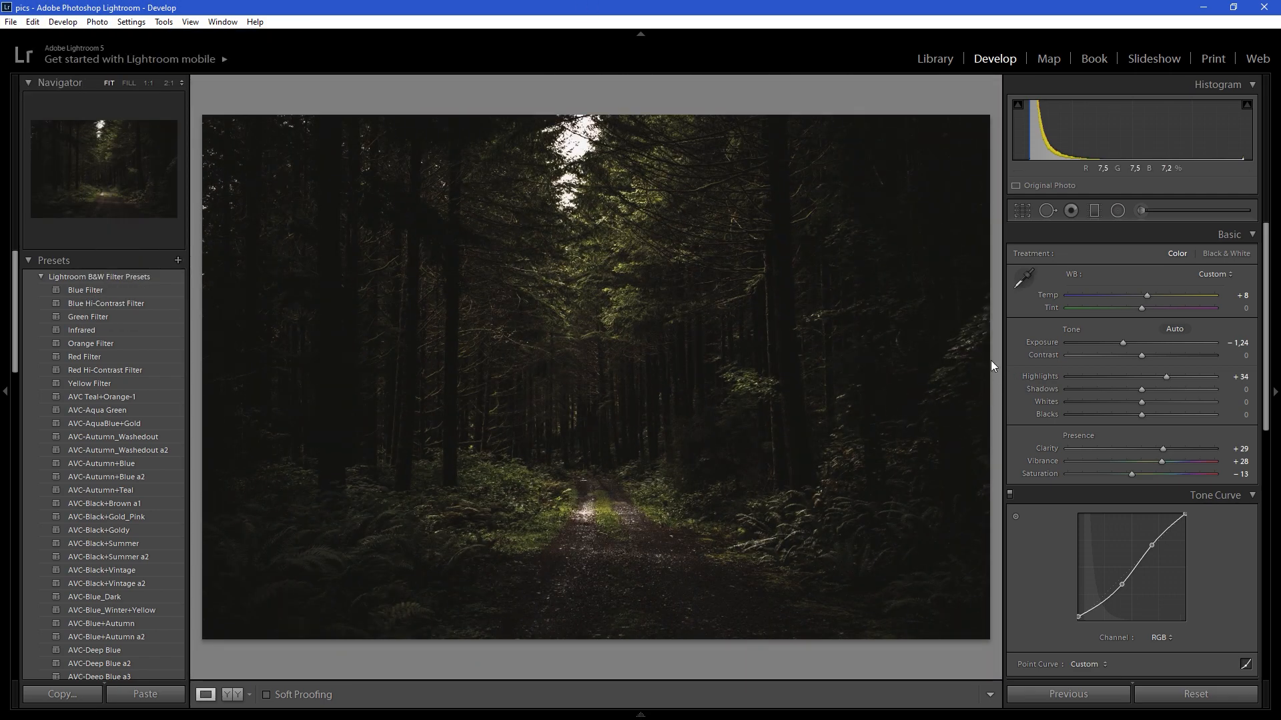
drag(1010, 365, 942, 364)
drag(1007, 402, 898, 403)
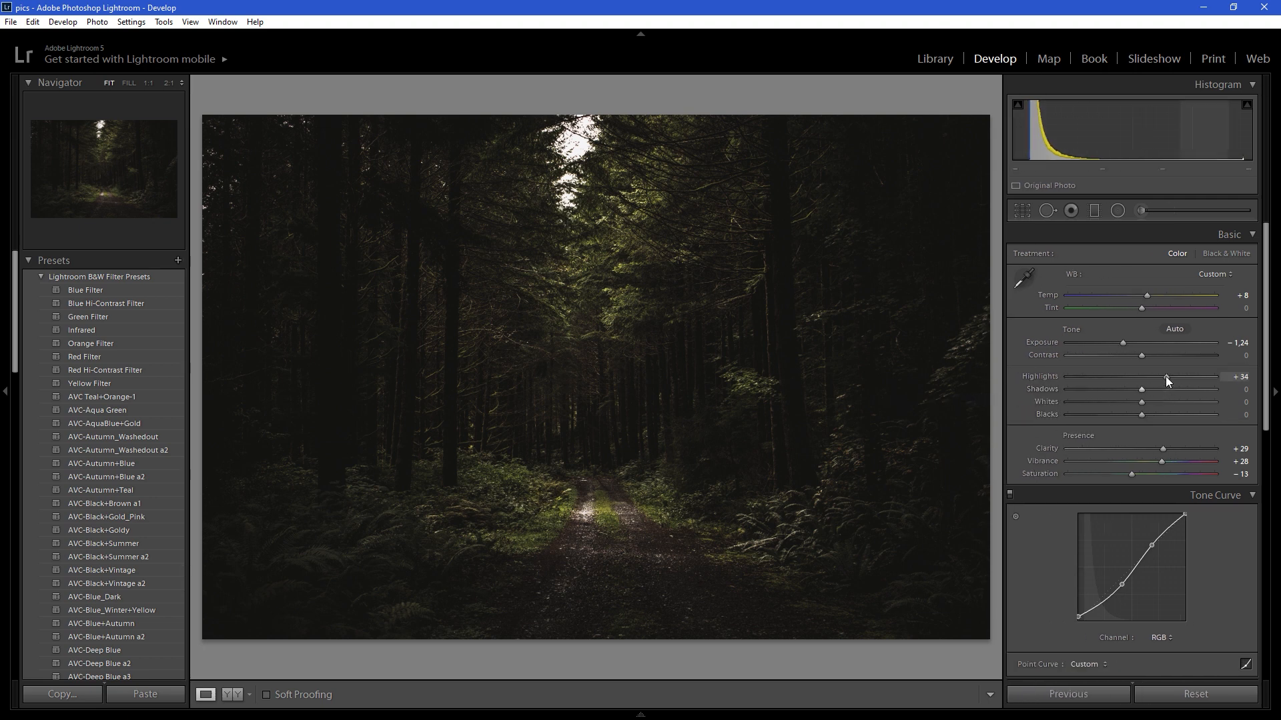
Set the dark forest photo's Highlights to +33.
mouse_move(1160, 374)
mouse_down()
mouse_move(1140, 374)
mouse_move(1166, 374)
mouse_up()
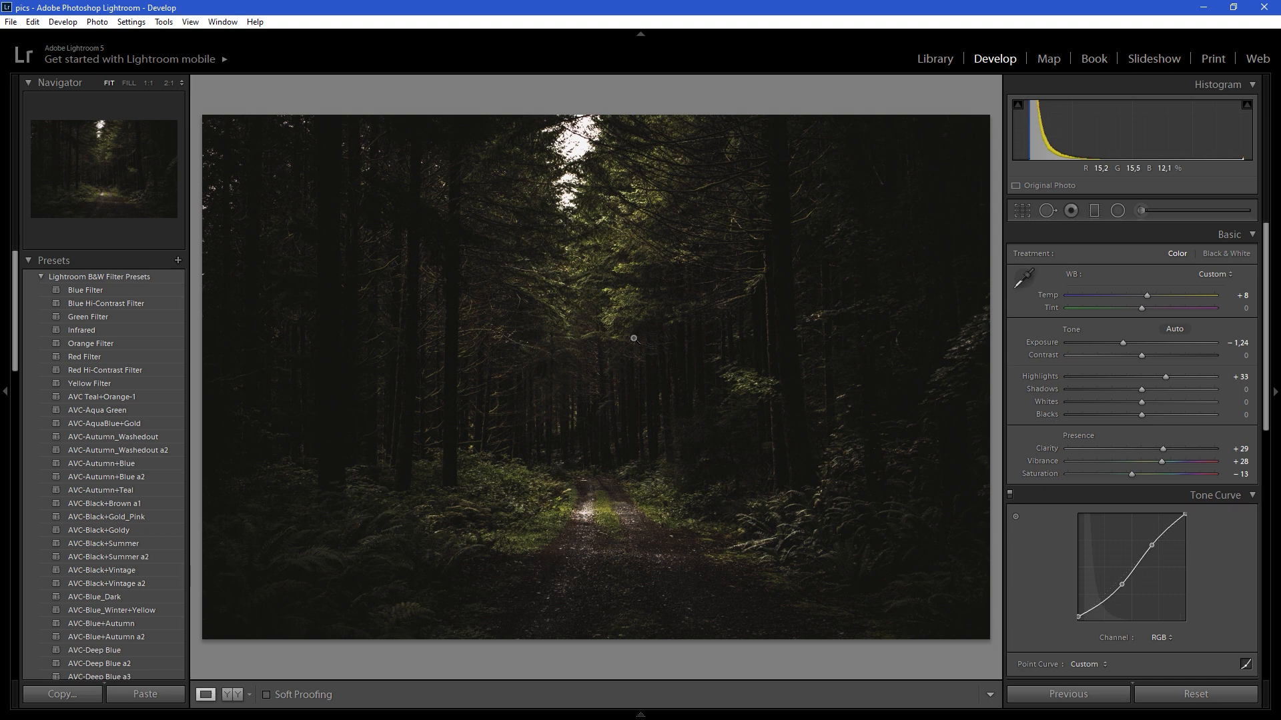
key(alt)
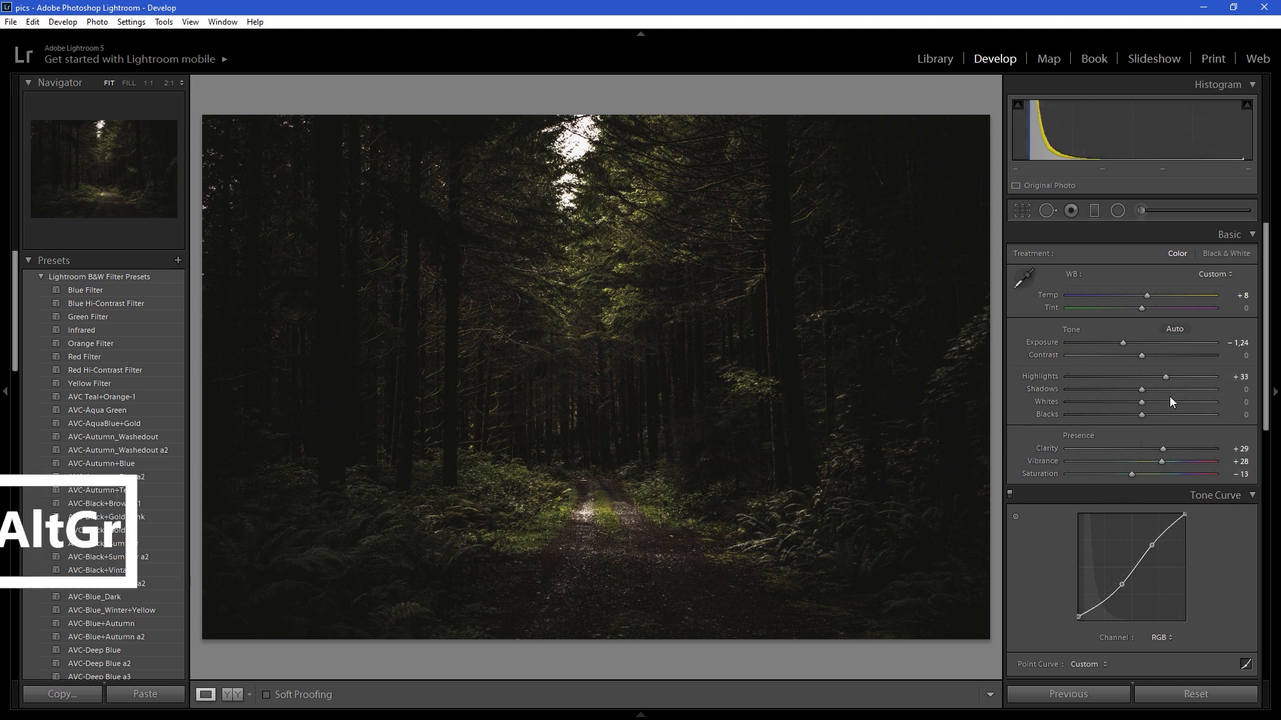
key(alt)
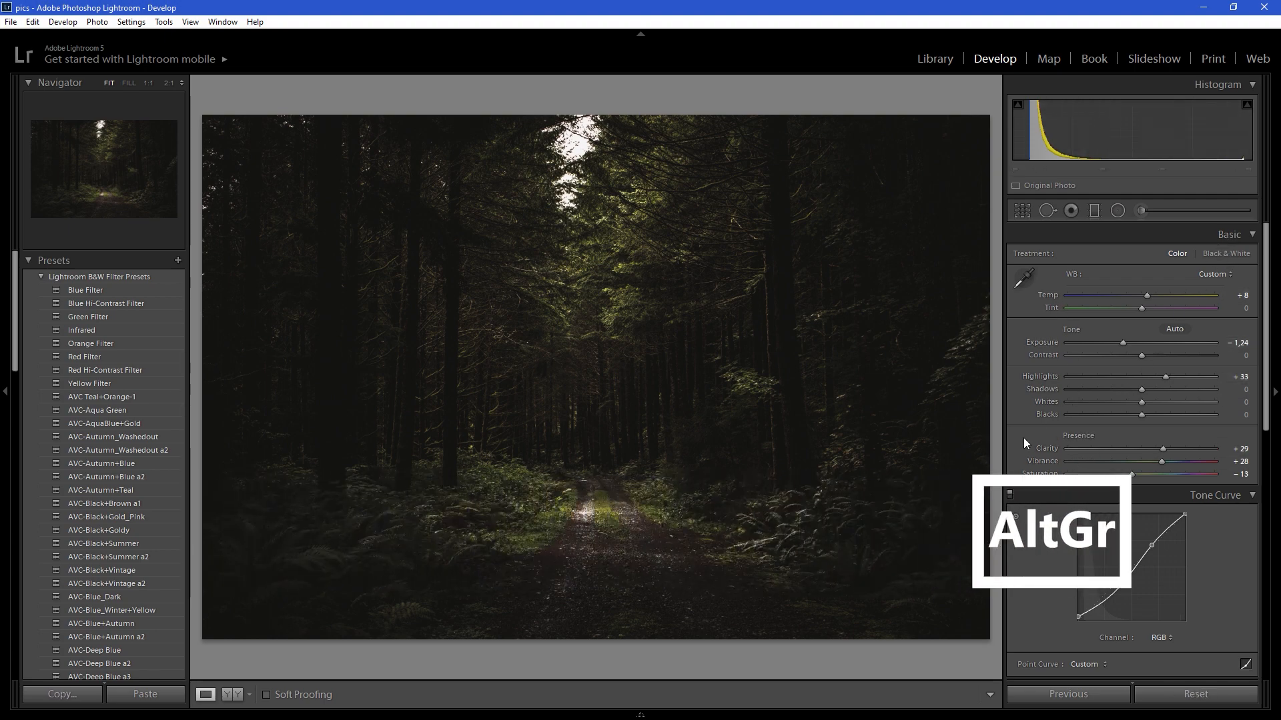
click(619, 438)
click(563, 423)
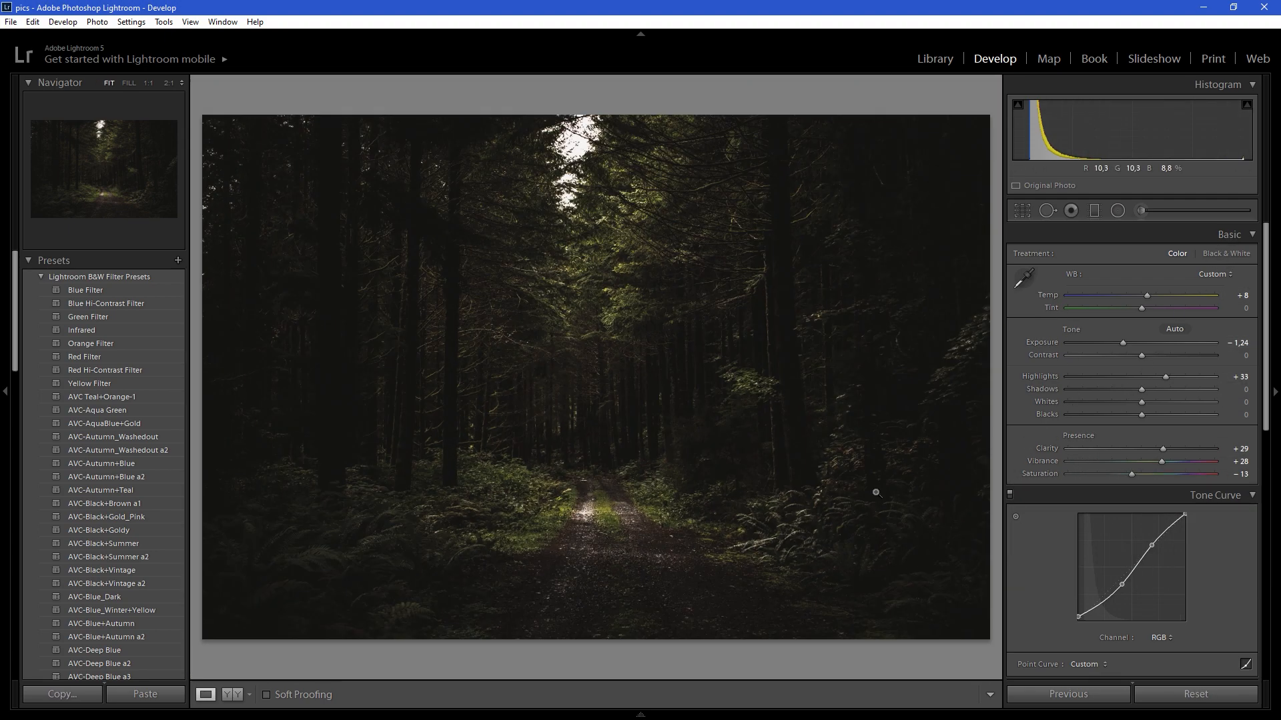
Turn on Solo Mode for the Develop adjustment sections and alternate between Basic and Tone Curve, ending with Tone Curve expanded.
alt+click(1200, 497)
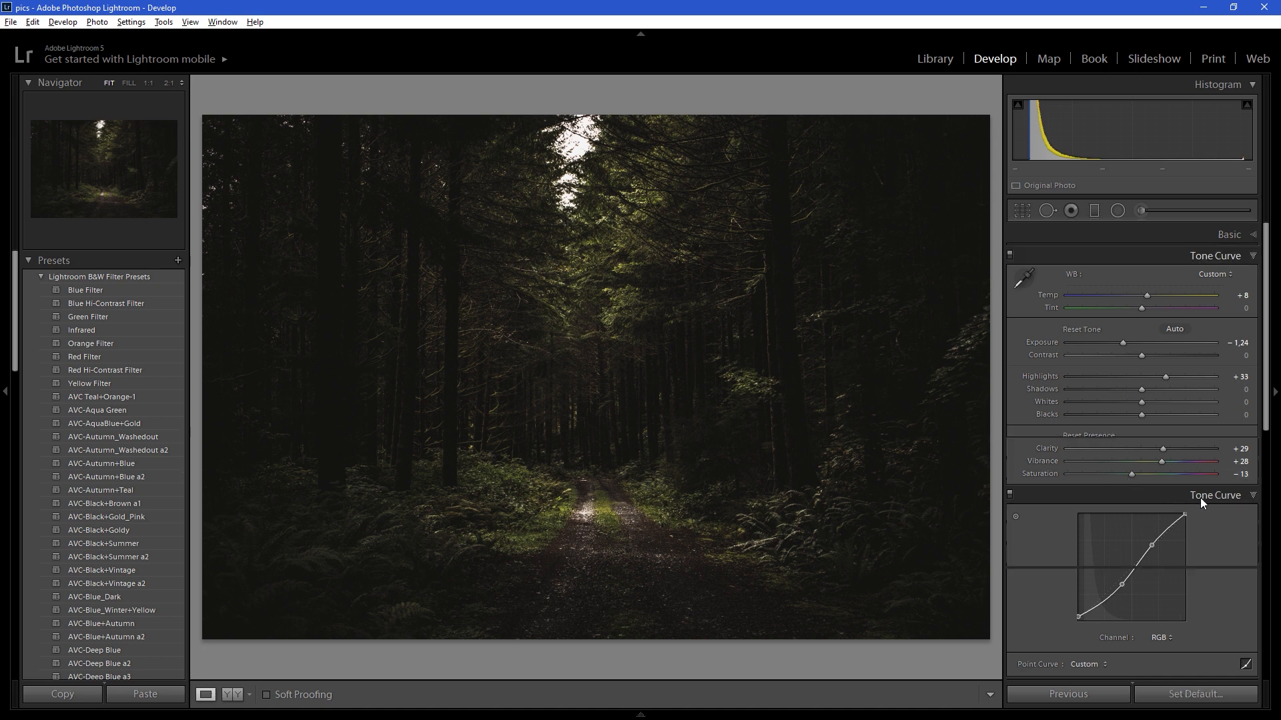
alt+click(1230, 238)
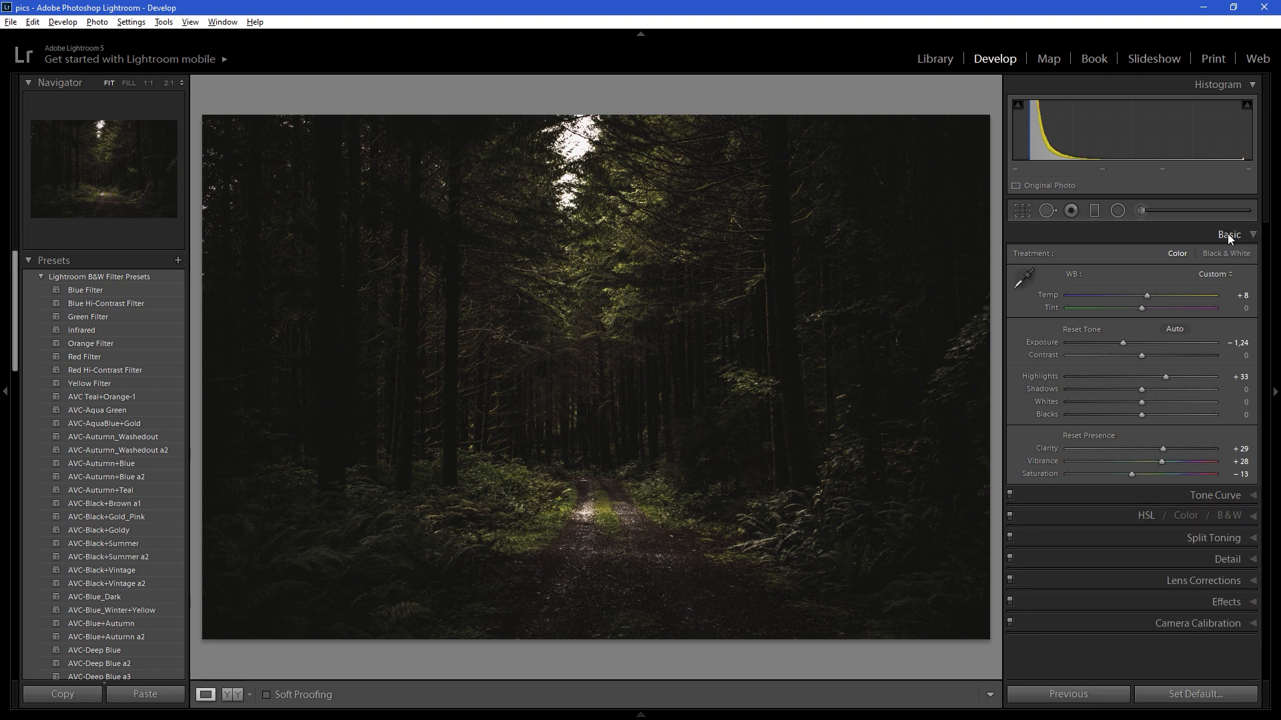
alt+click(1203, 497)
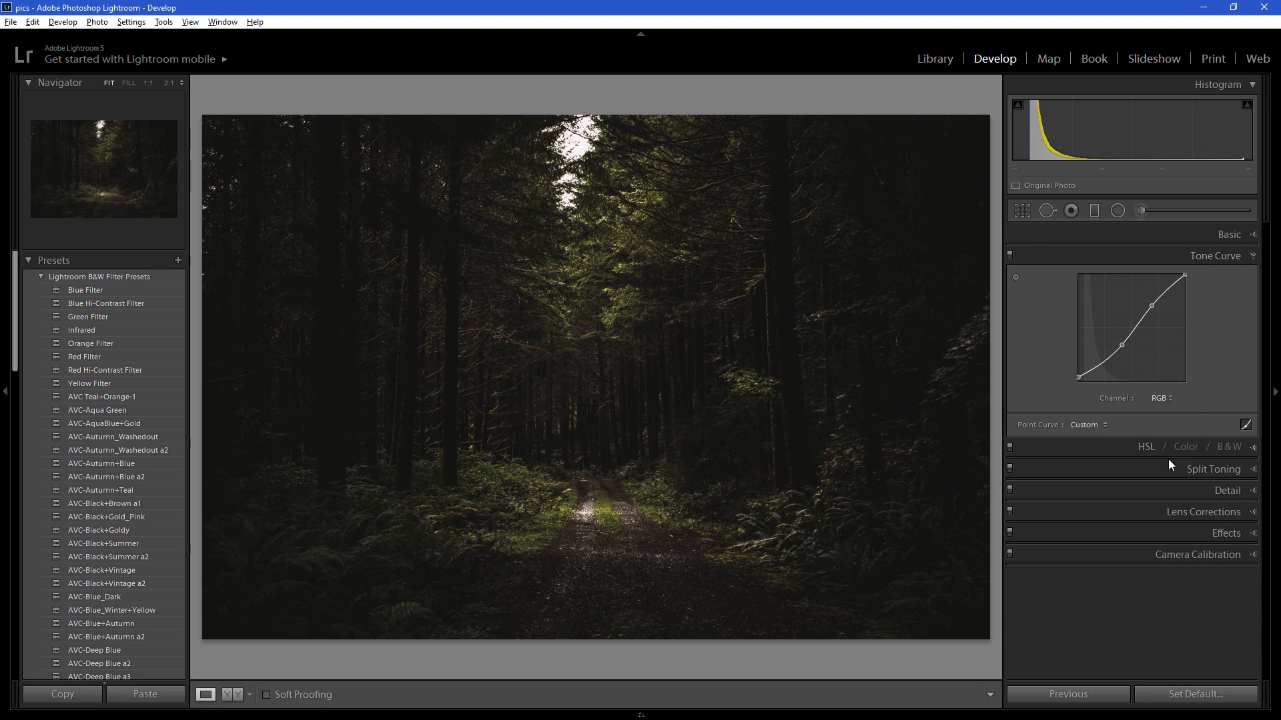
click(1222, 239)
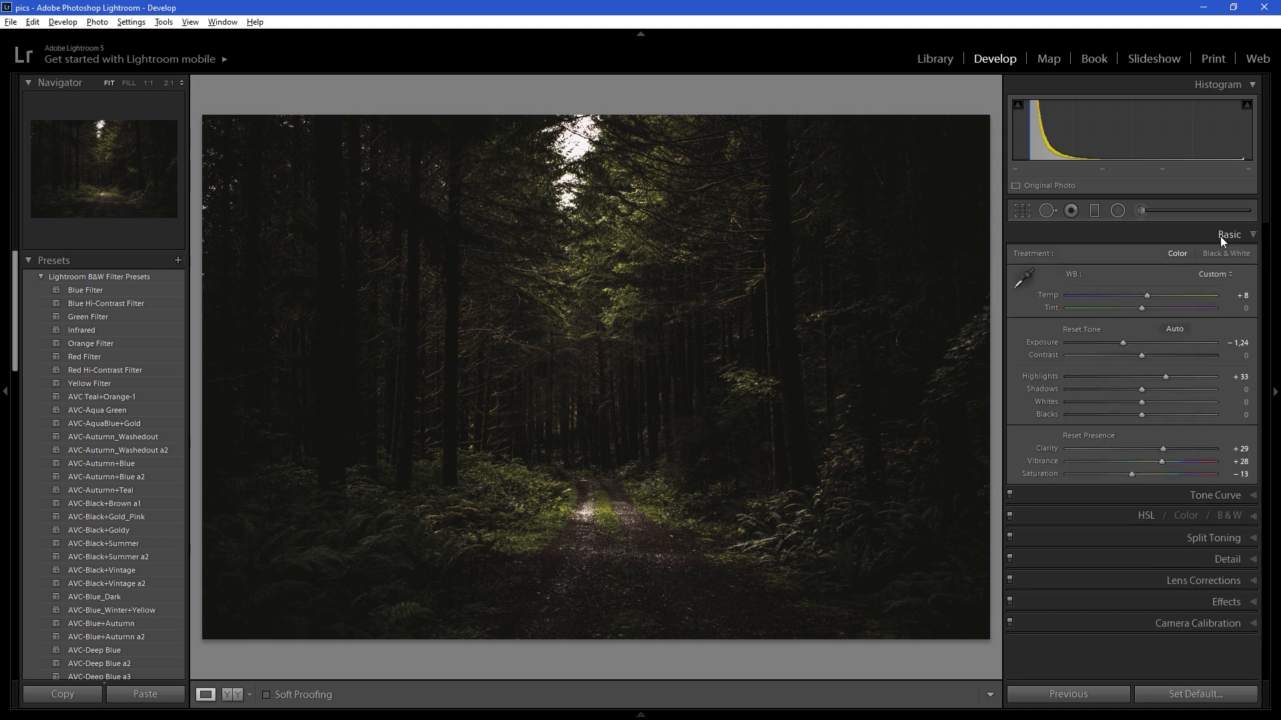
click(1209, 495)
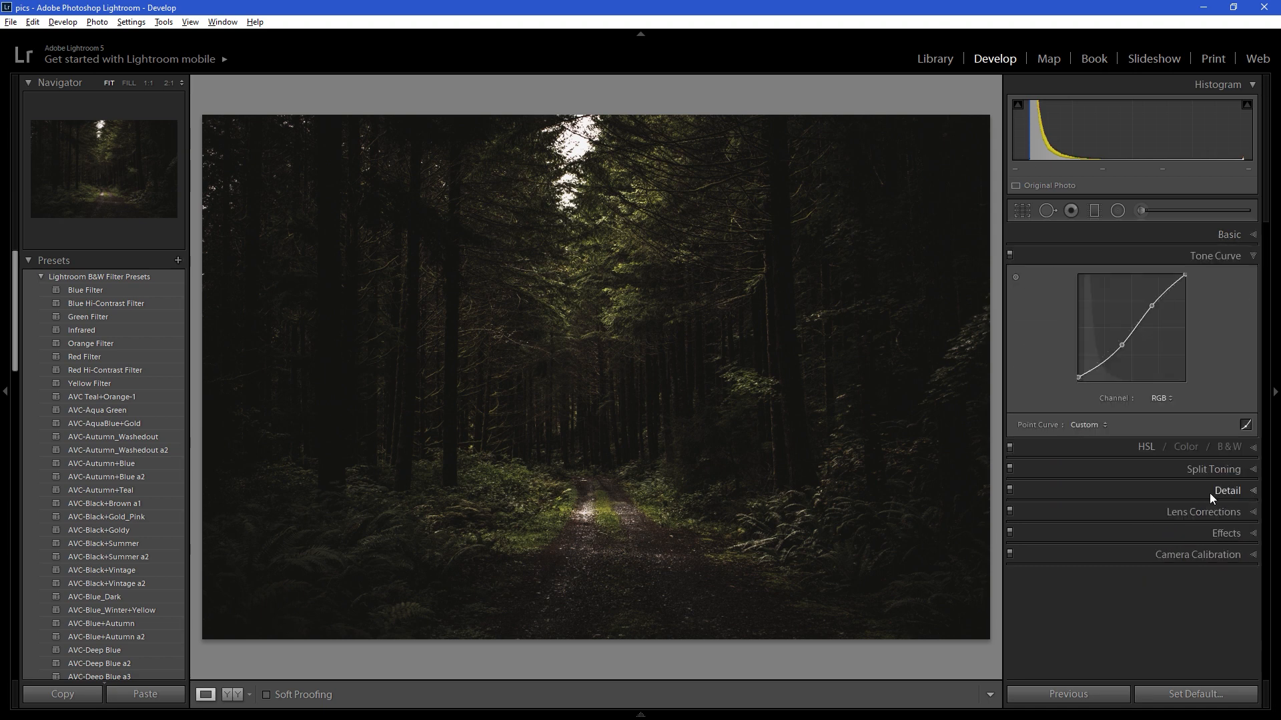
Expand Split Toning, Detail, Lens Corrections, Effects and Camera Calibration one after another, and return to the Basic adjustments.
click(1211, 470)
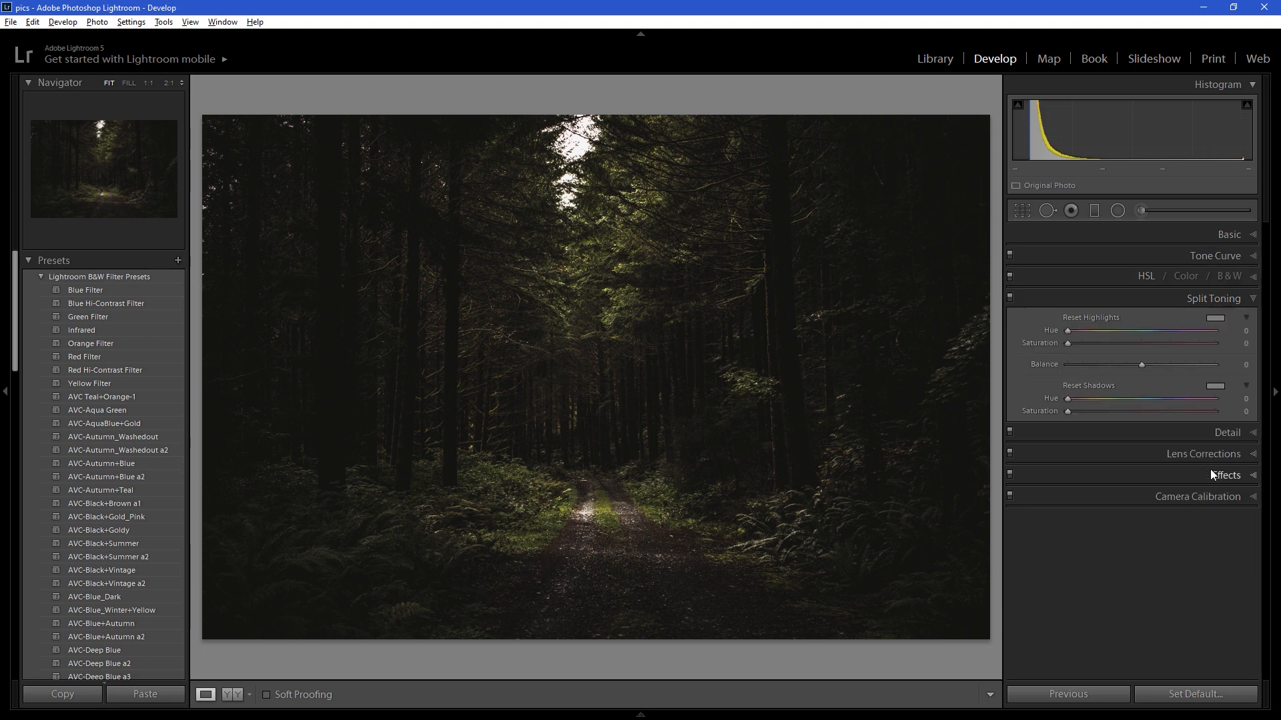
click(1222, 435)
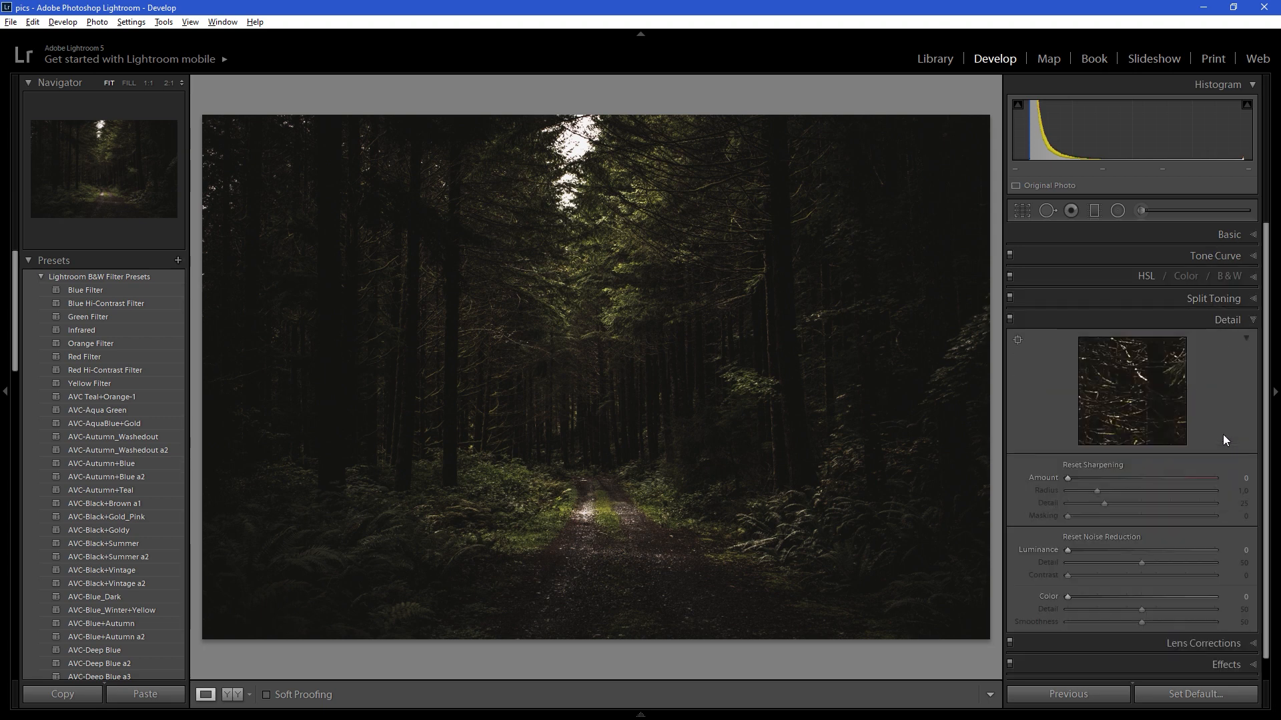
click(1212, 644)
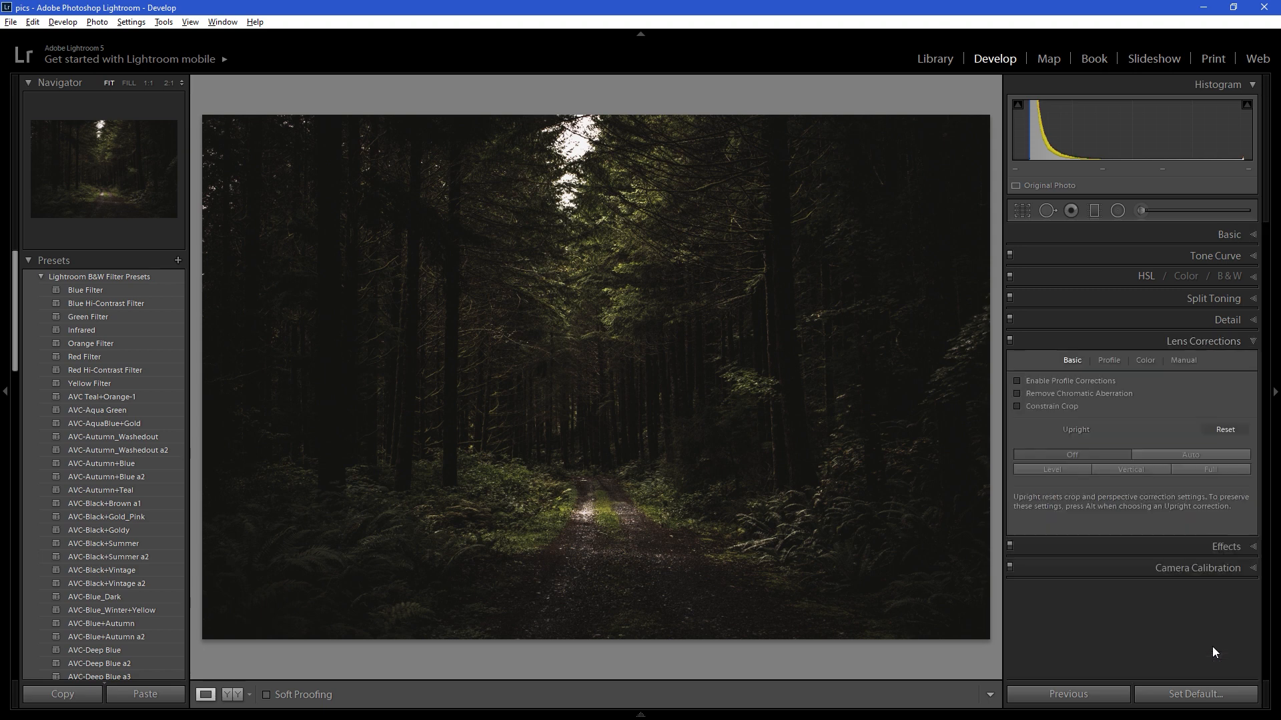
click(1214, 547)
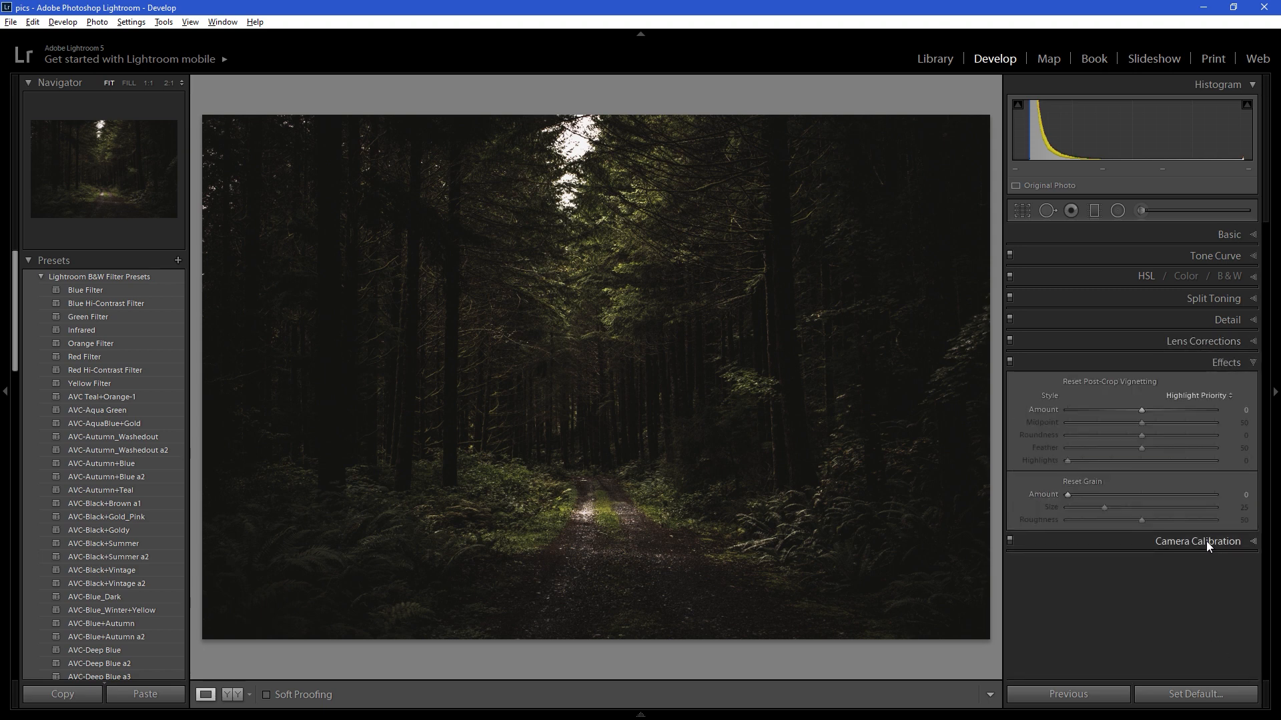
click(1206, 540)
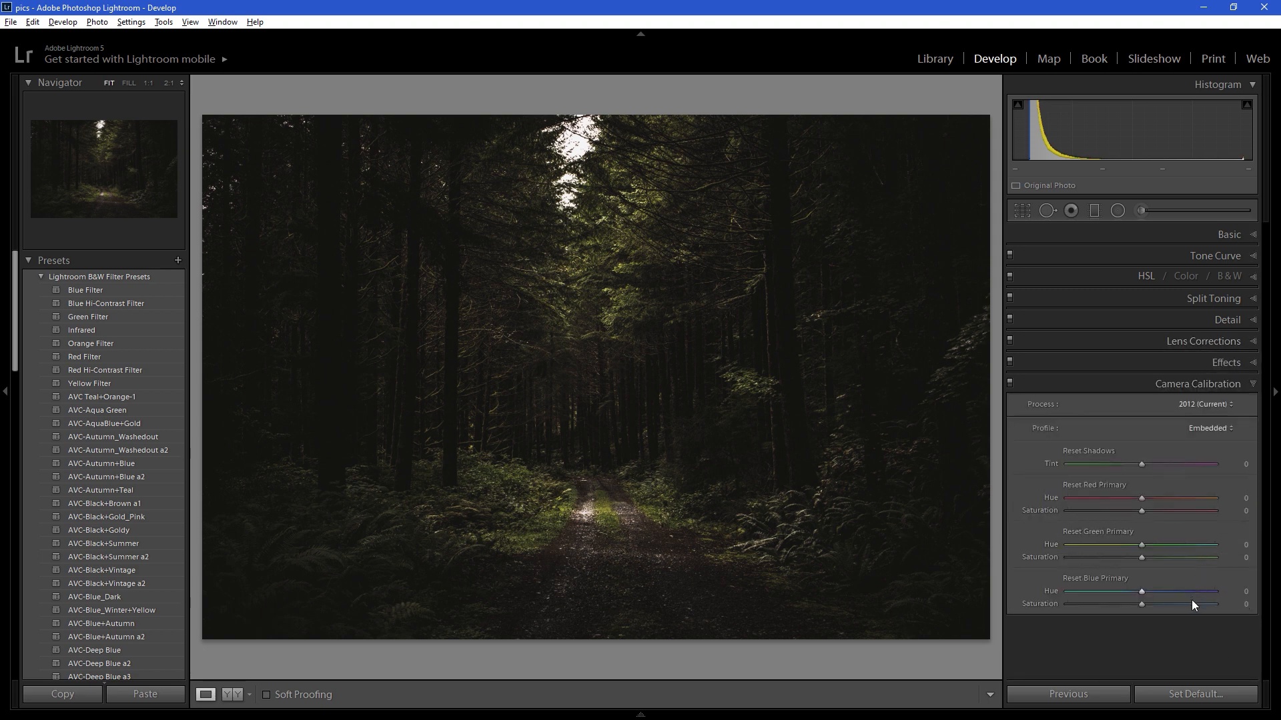
click(1233, 234)
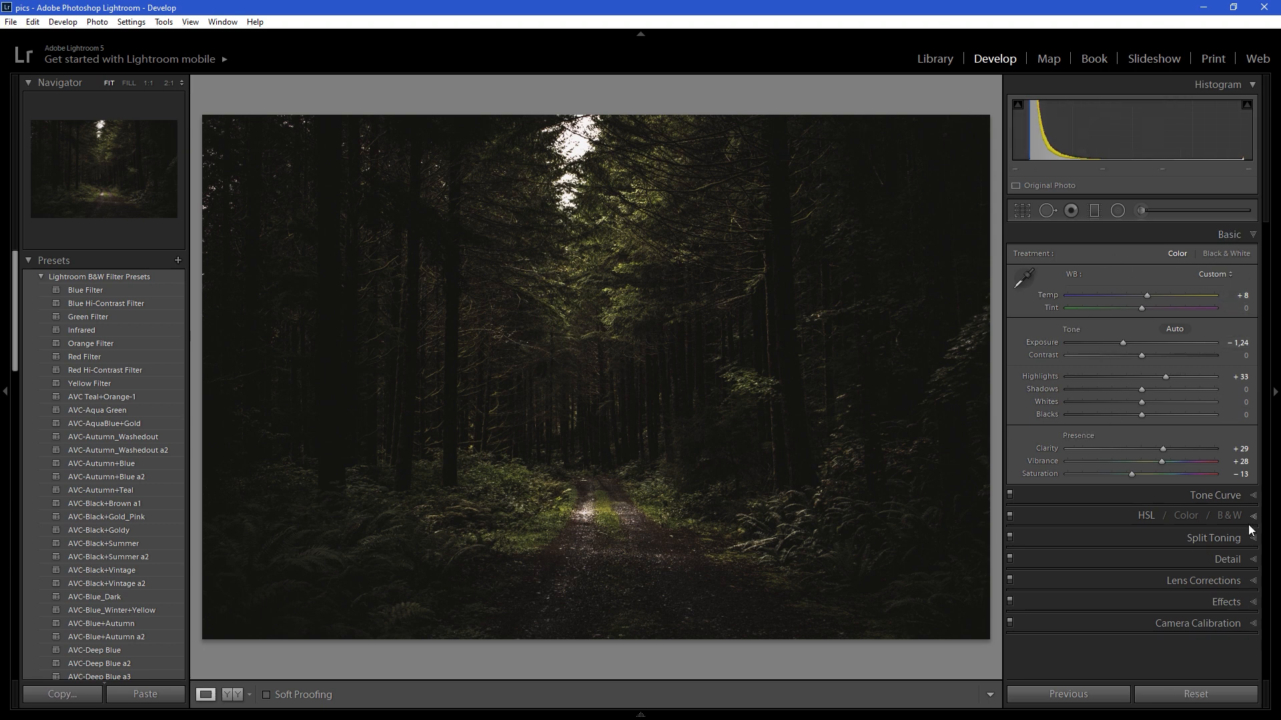
Expand Tone Curve, Split Toning and Lens Corrections in turn, and go back to the Basic adjustments.
click(1255, 501)
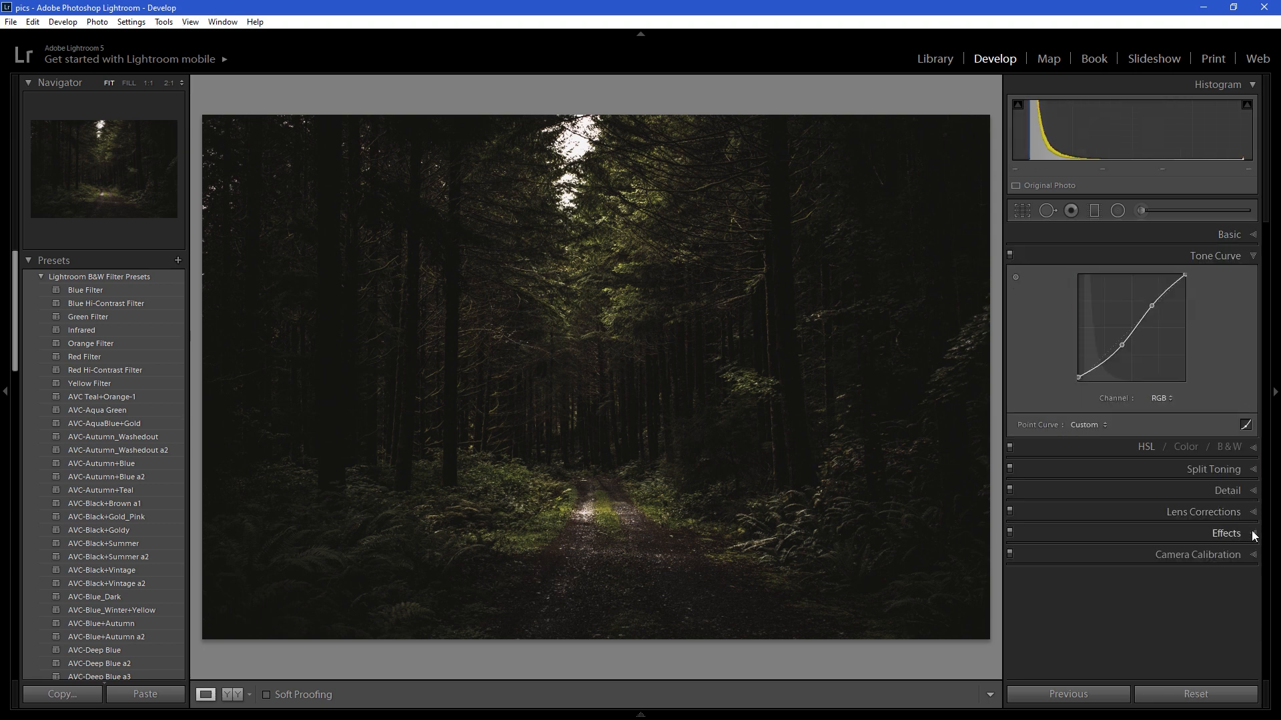
click(1253, 471)
click(1254, 454)
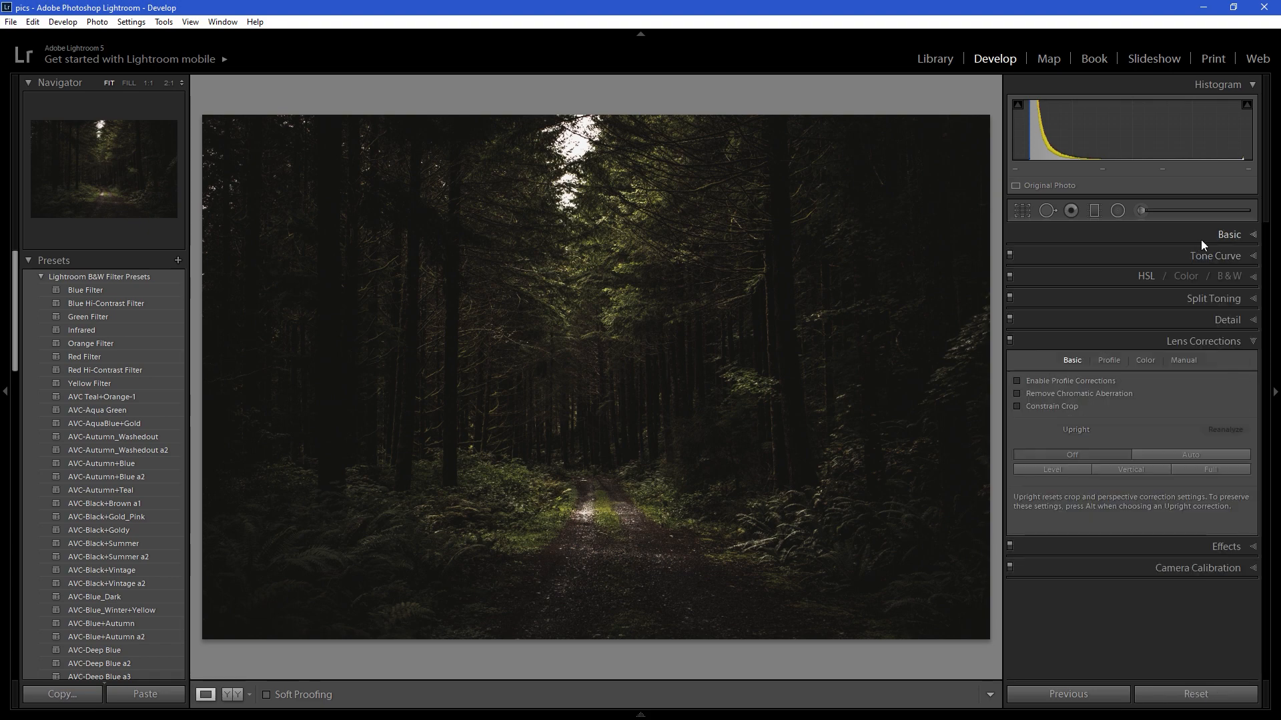
click(1241, 234)
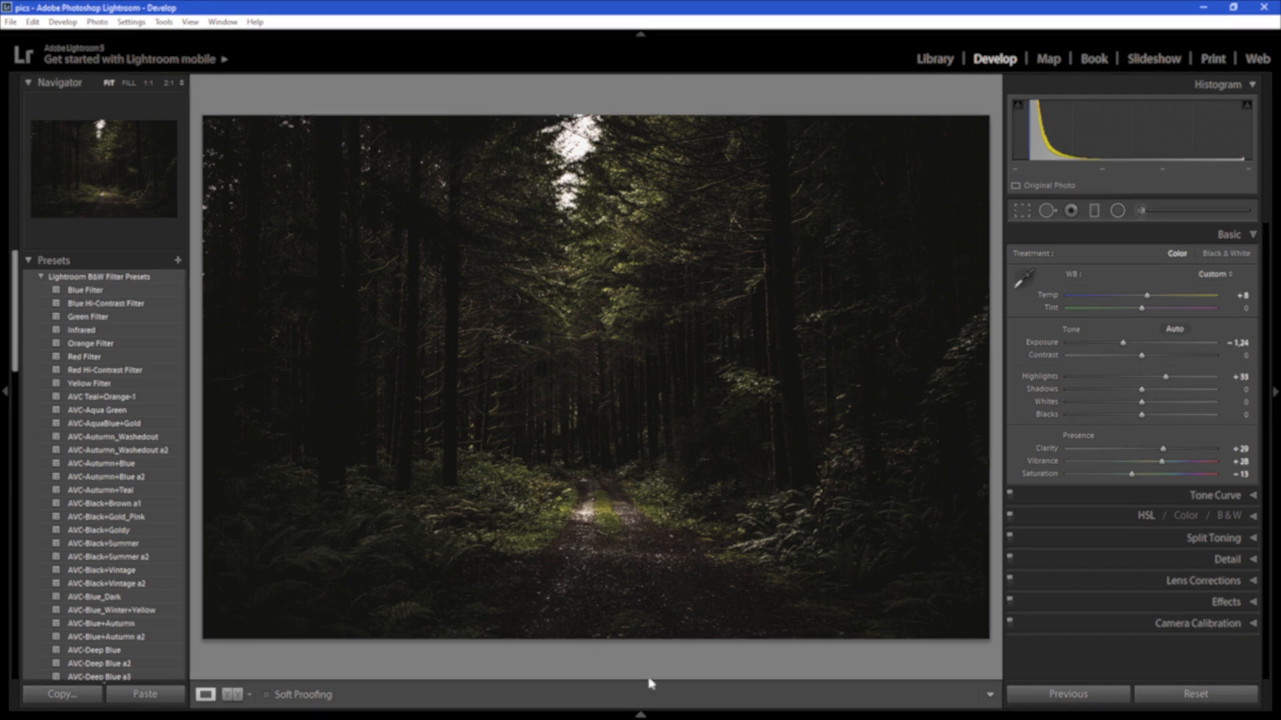
Reveal the filmstrip, switch to the smiling woman photo and back to the forest photo, and pin the filmstrip open.
mouse_move(652, 714)
click(86, 676)
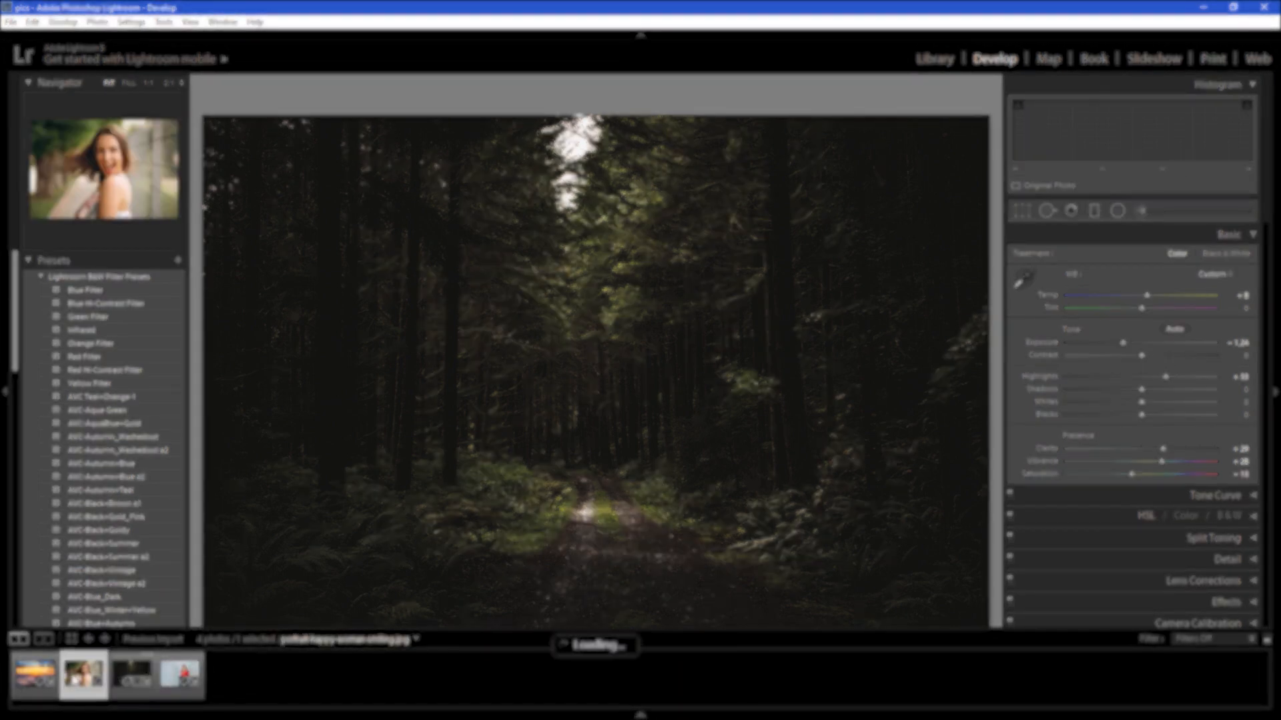
click(127, 673)
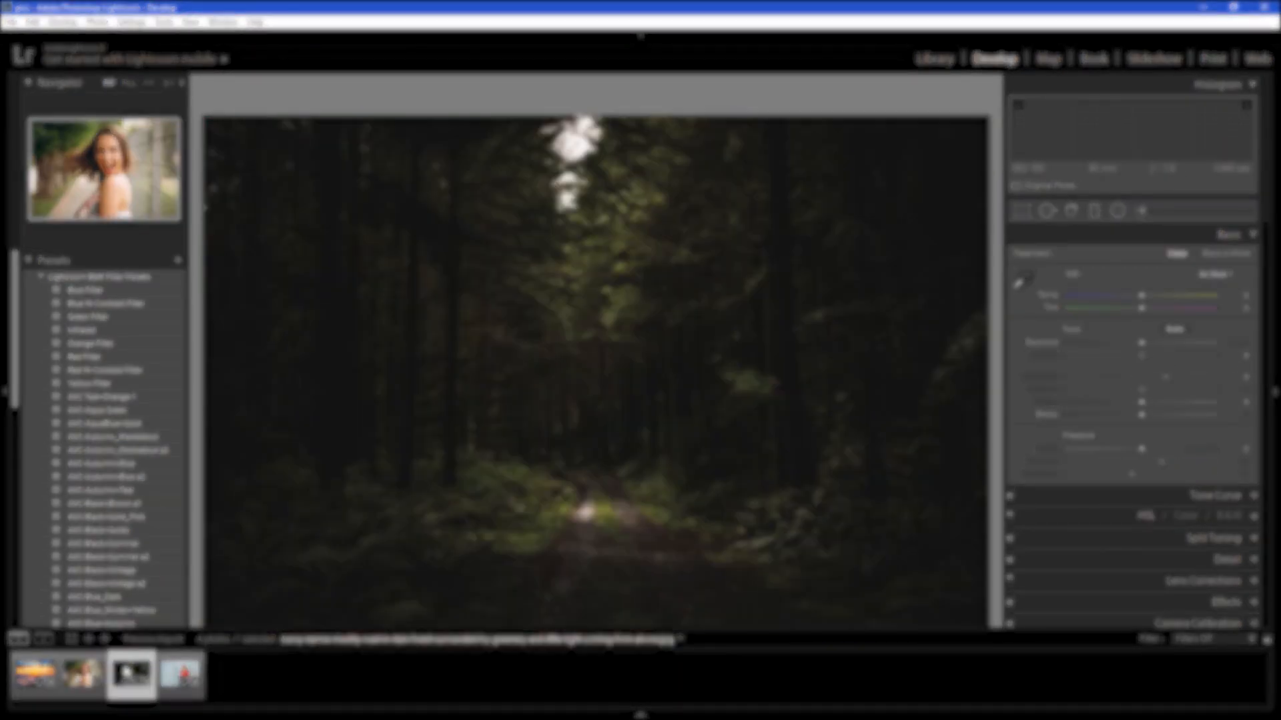
click(643, 715)
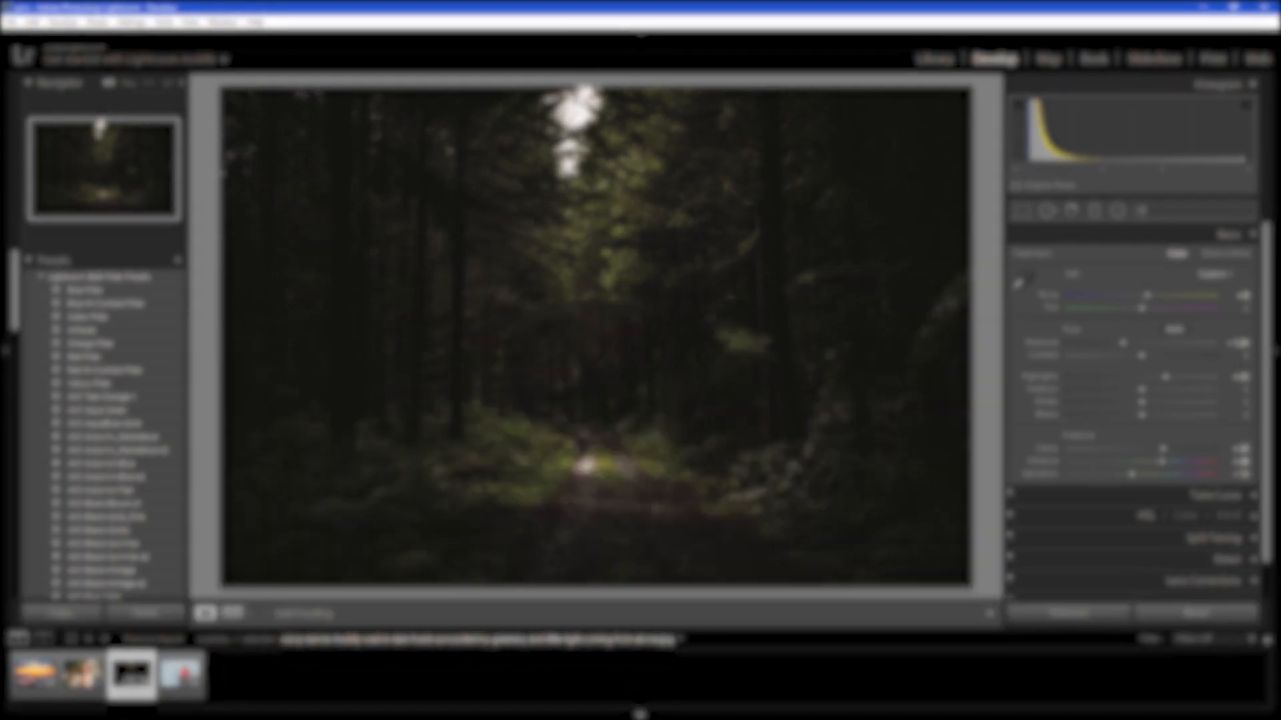